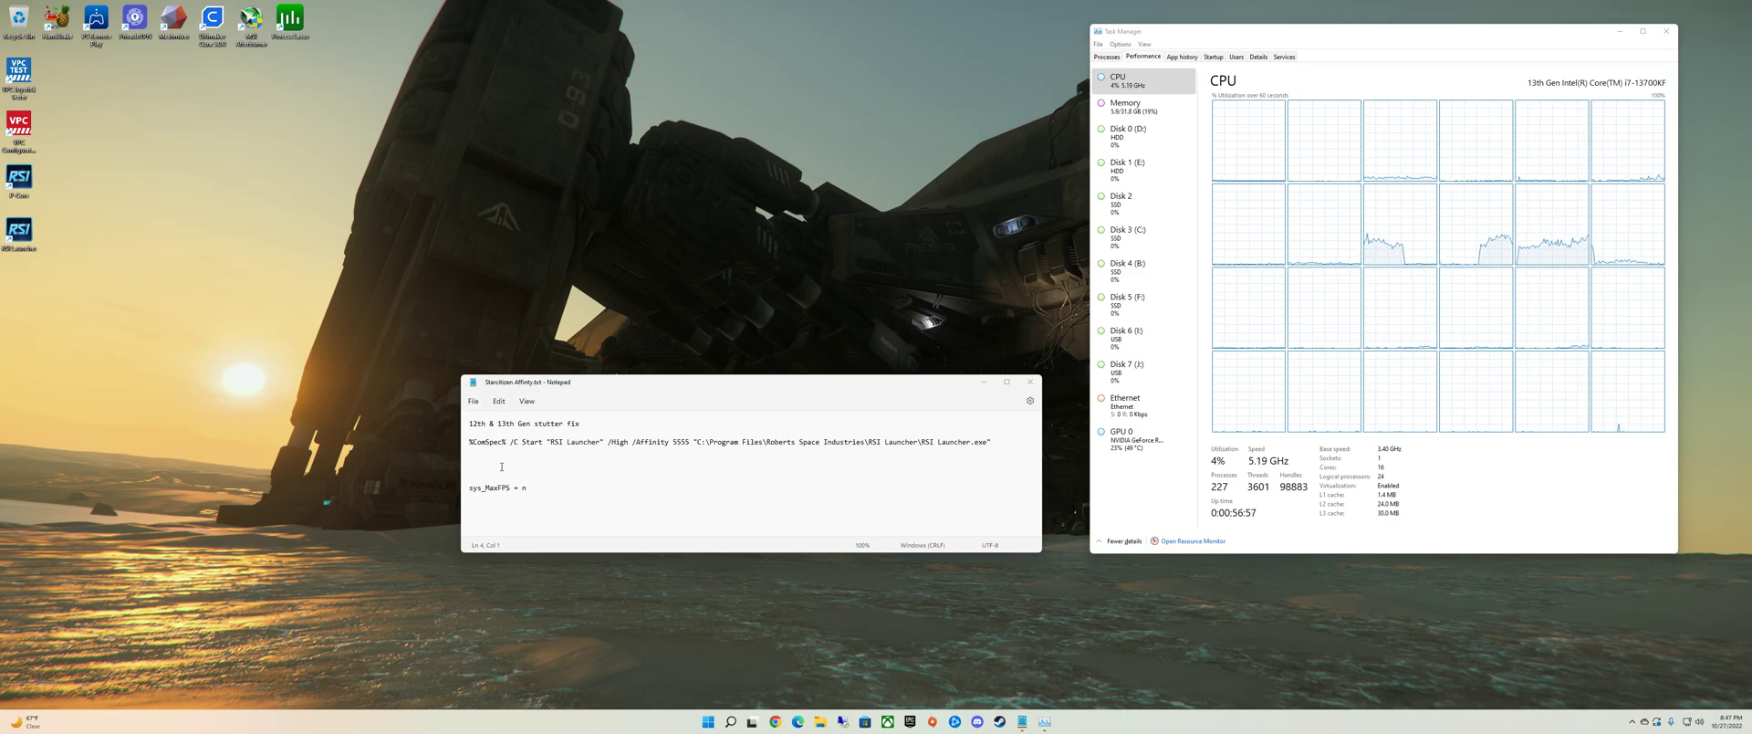
Step: Examine the RSI Launcher start command in the affinity text file, highlighting its opening part and the affinity value 5555
left_click_drag(471, 441, 656, 444)
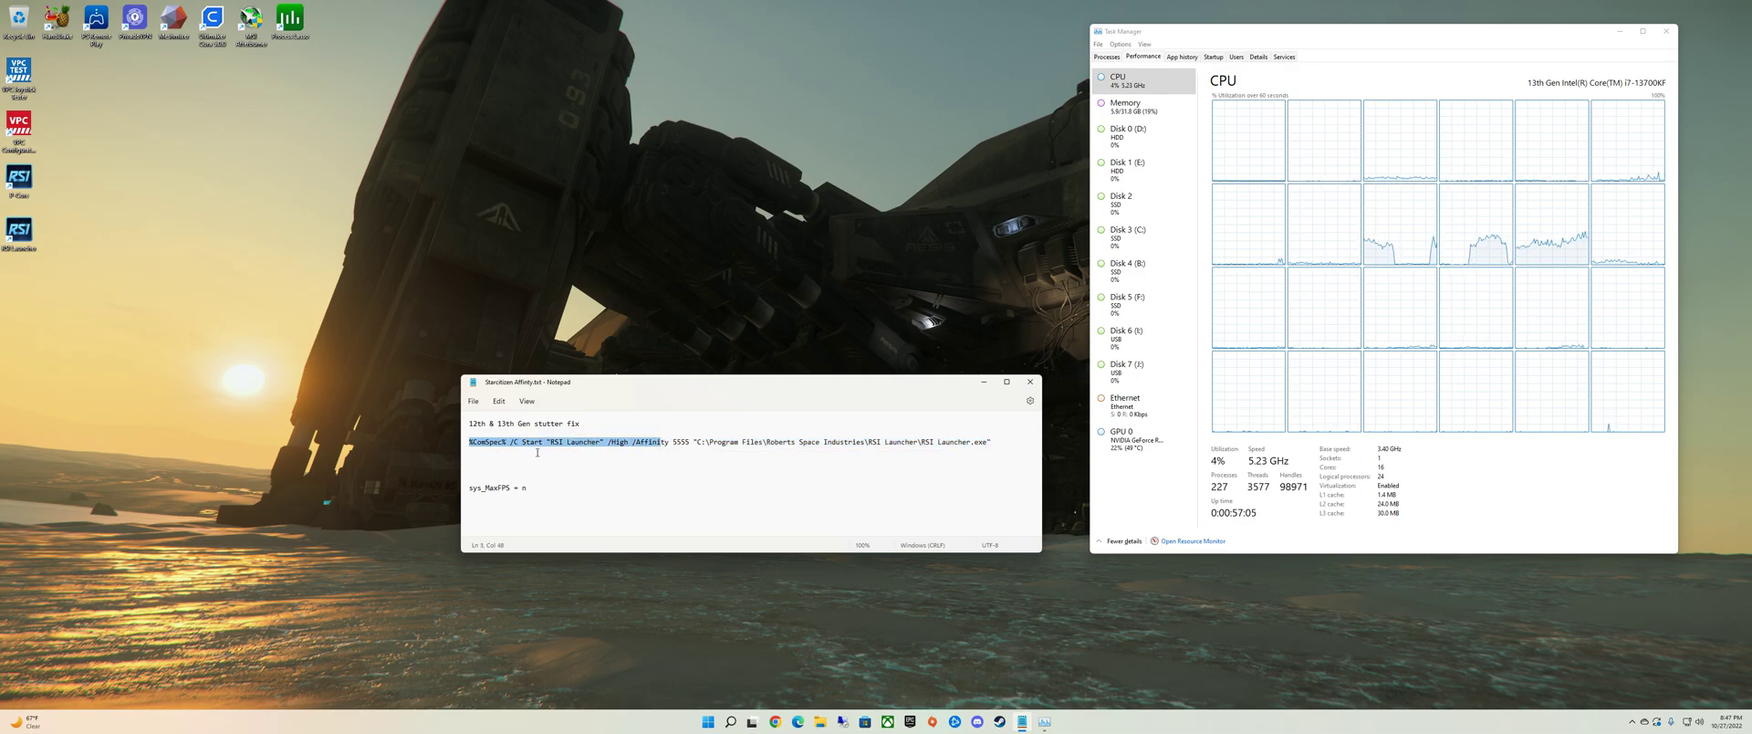
left_click(569, 444)
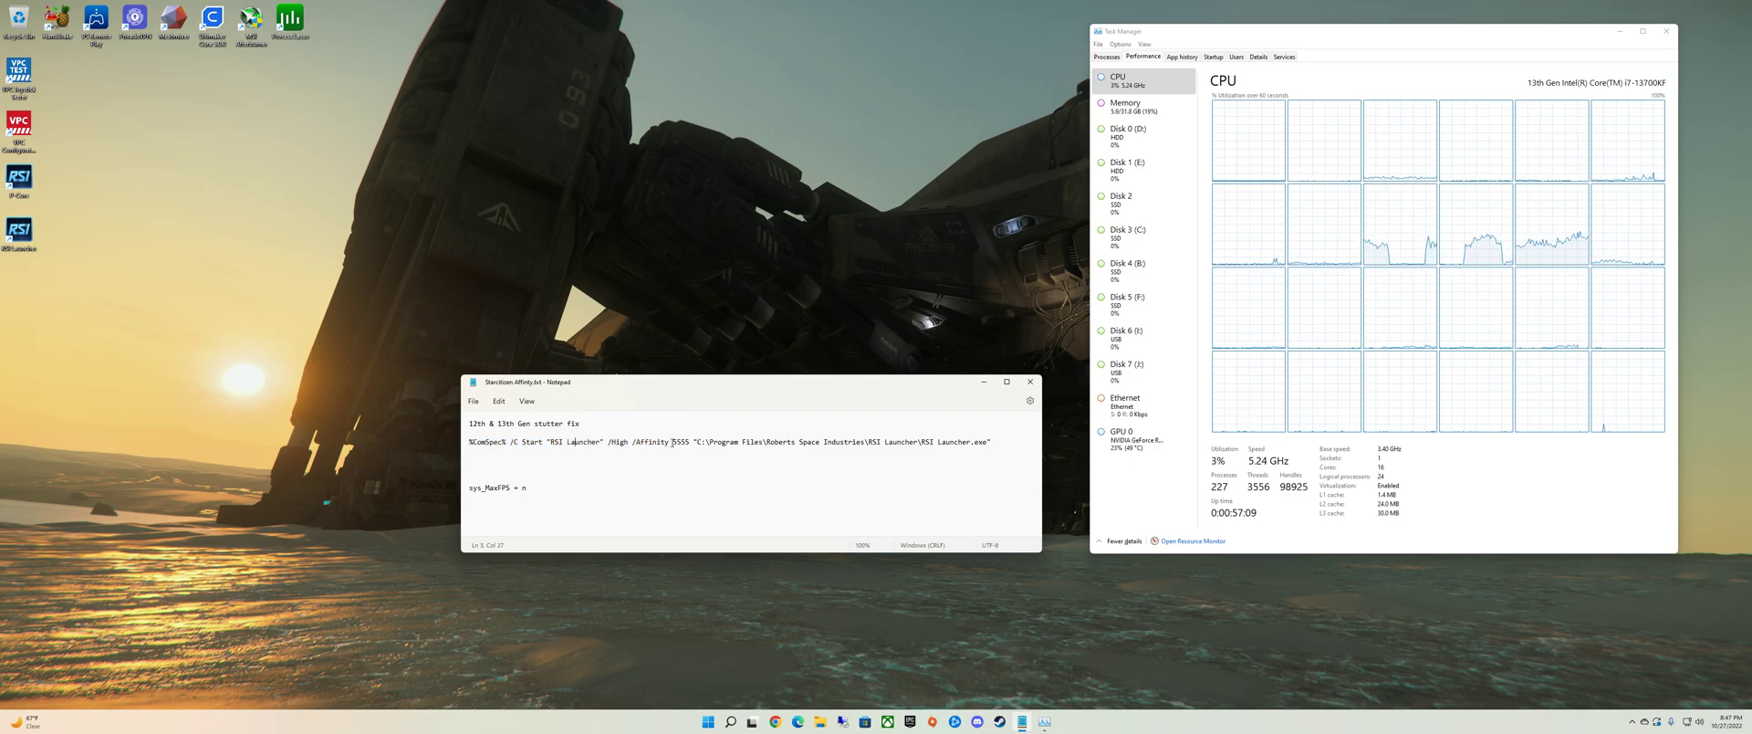
left_click_drag(672, 443, 690, 446)
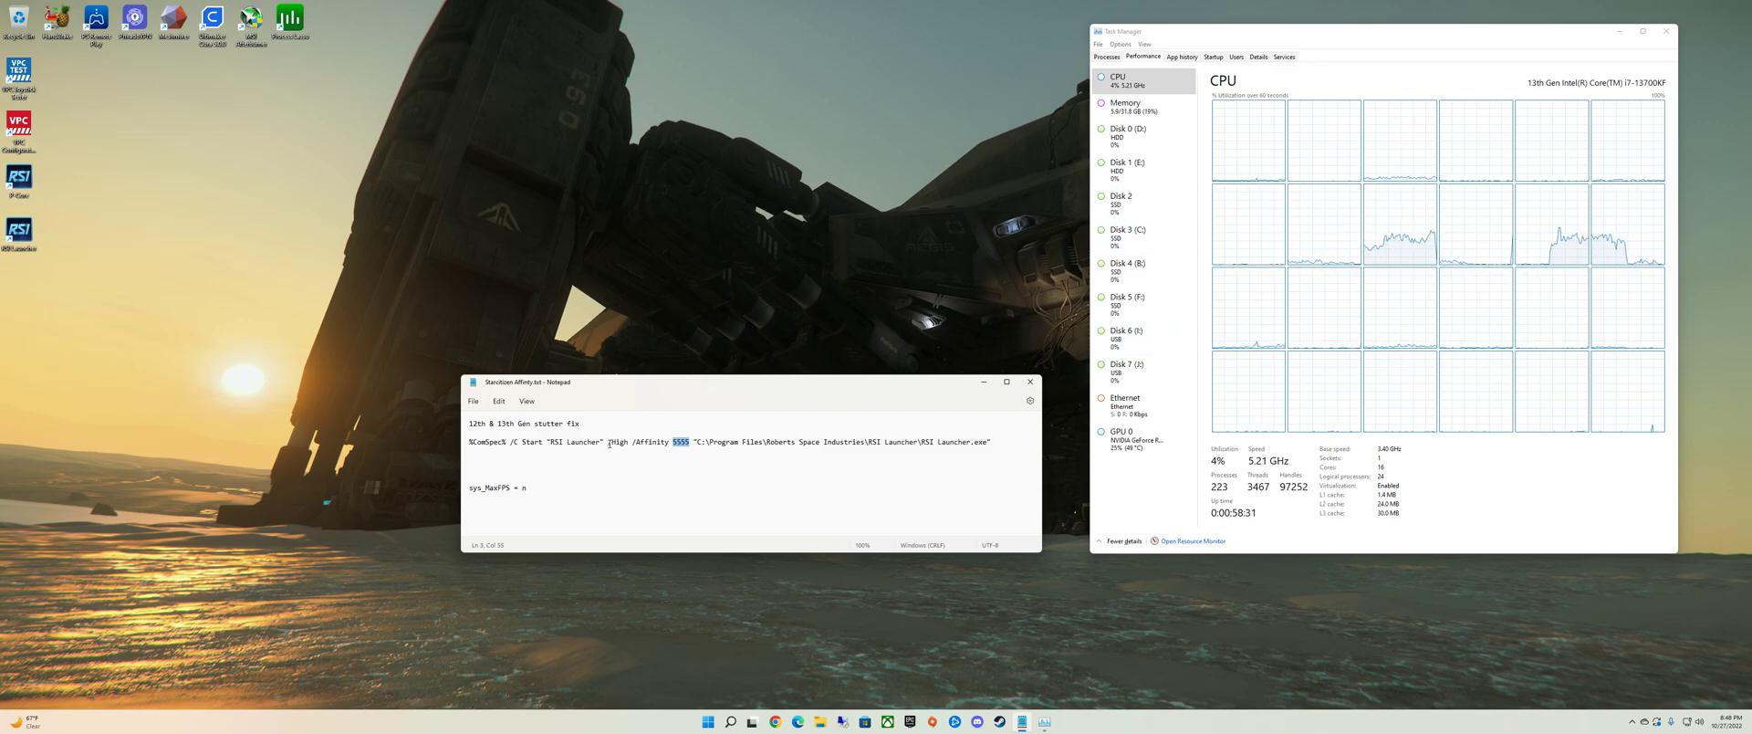
left_click(984, 382)
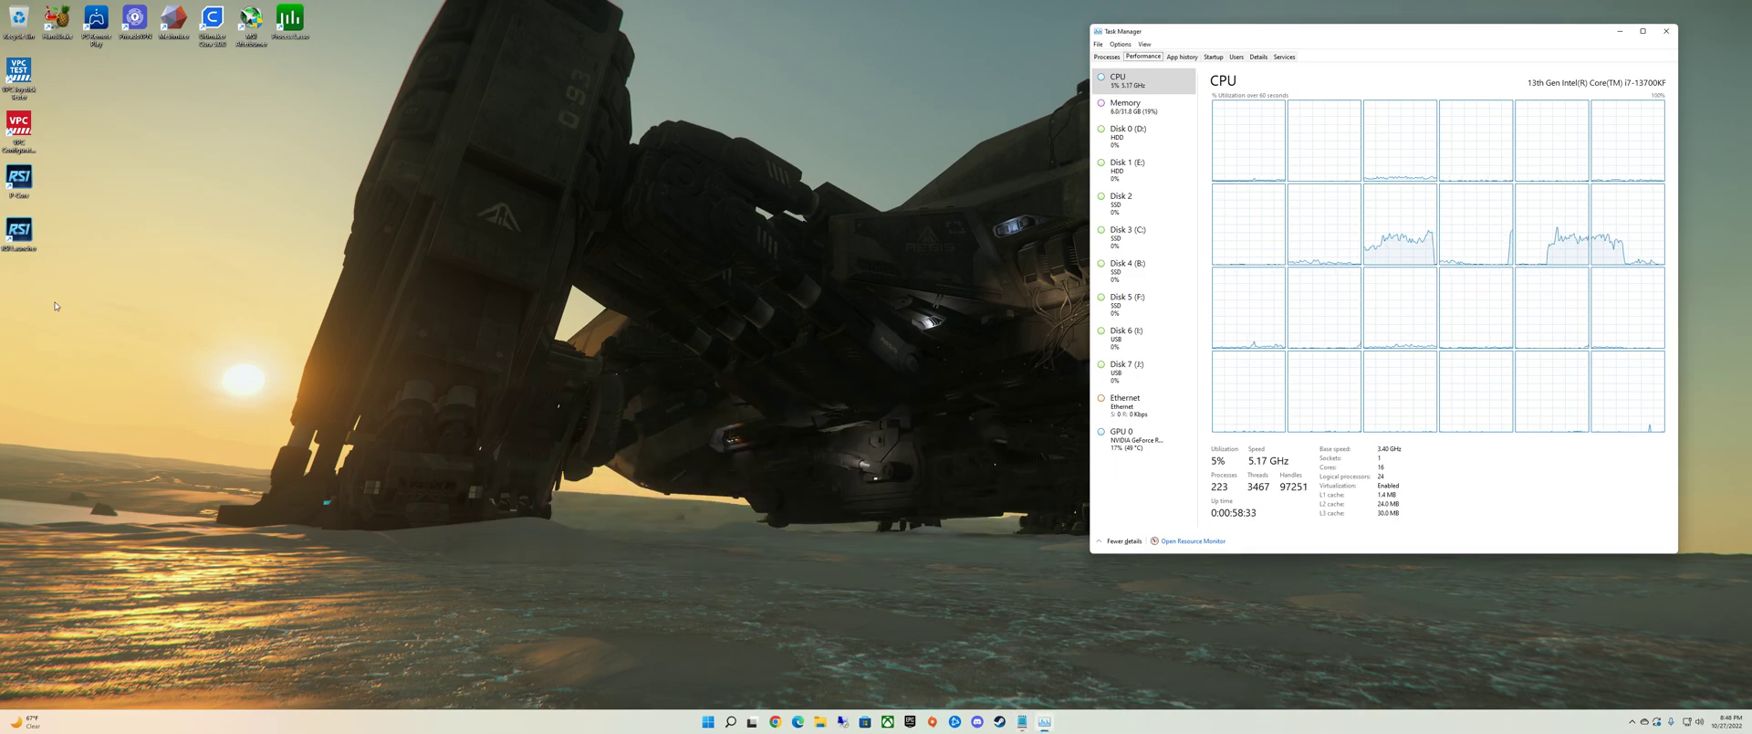
Step: Open the RSI Launcher with its regular desktop shortcut and briefly recheck the start command in the affinity text file
double_click(20, 242)
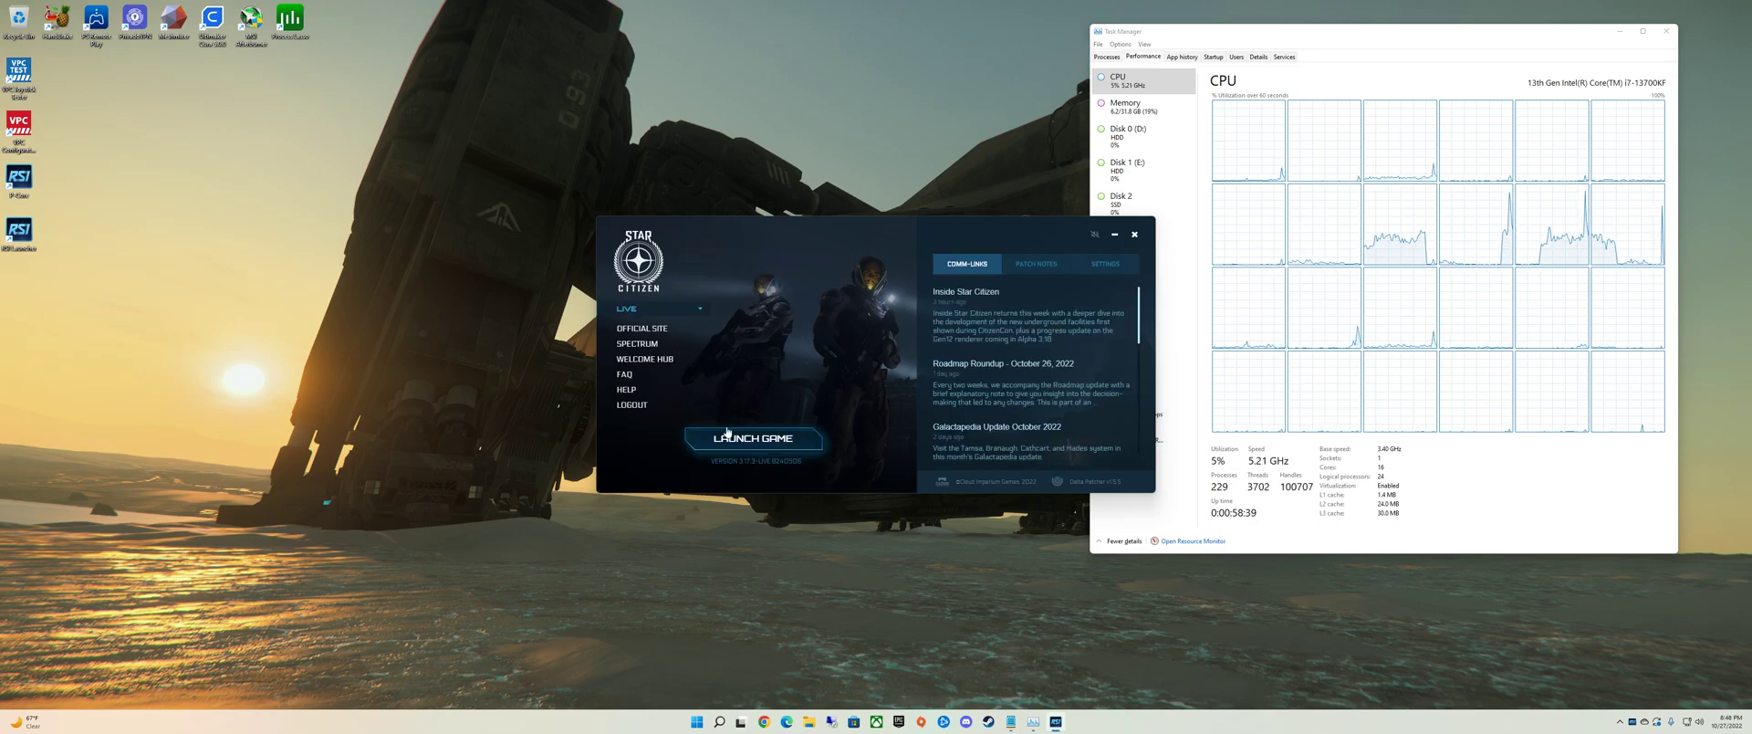
right_click(11, 235)
left_click(55, 252)
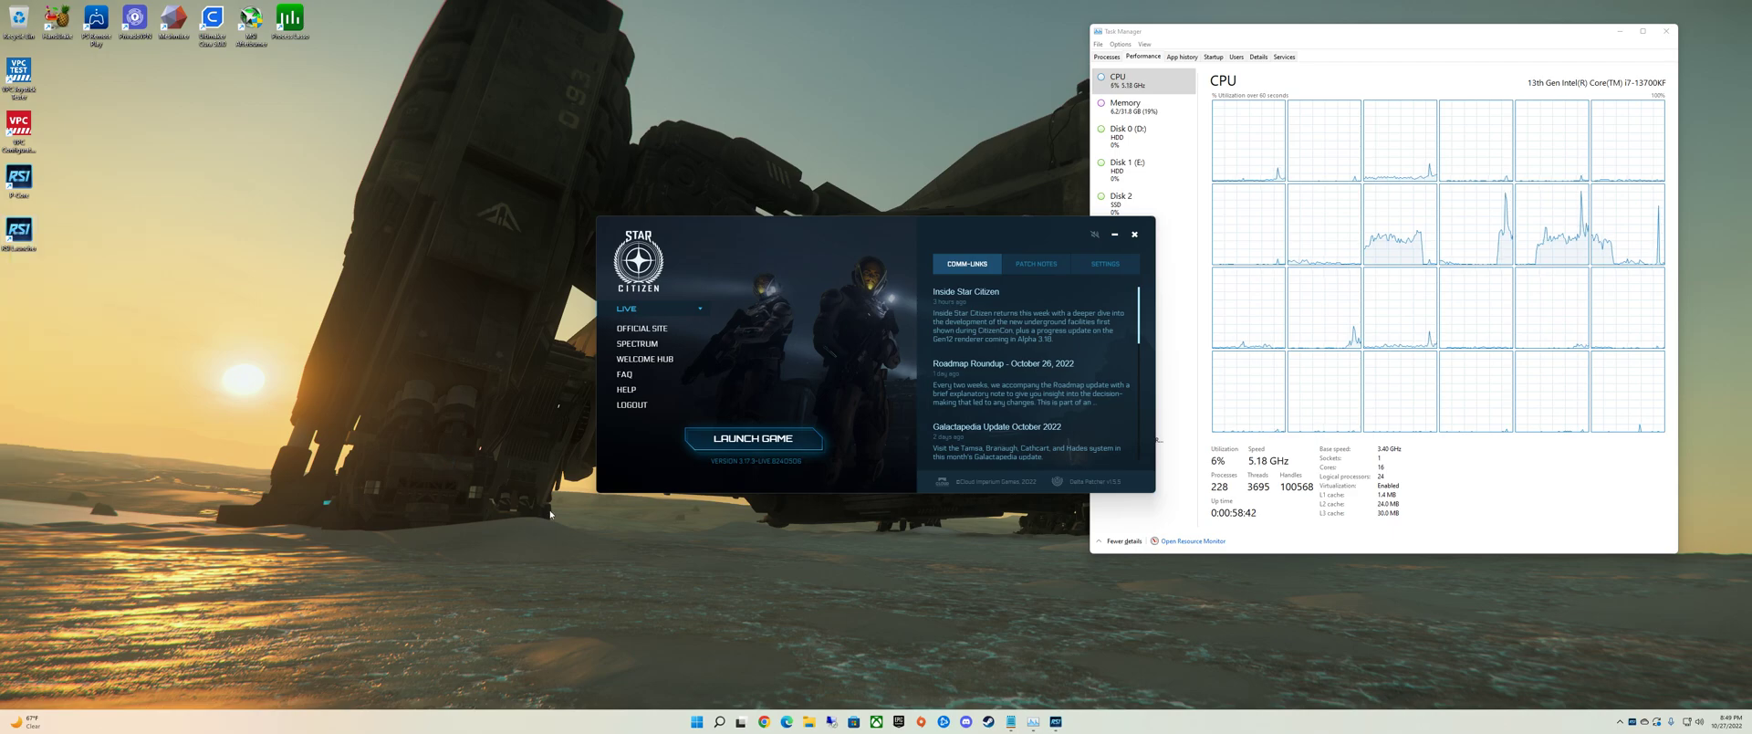
left_click(1010, 721)
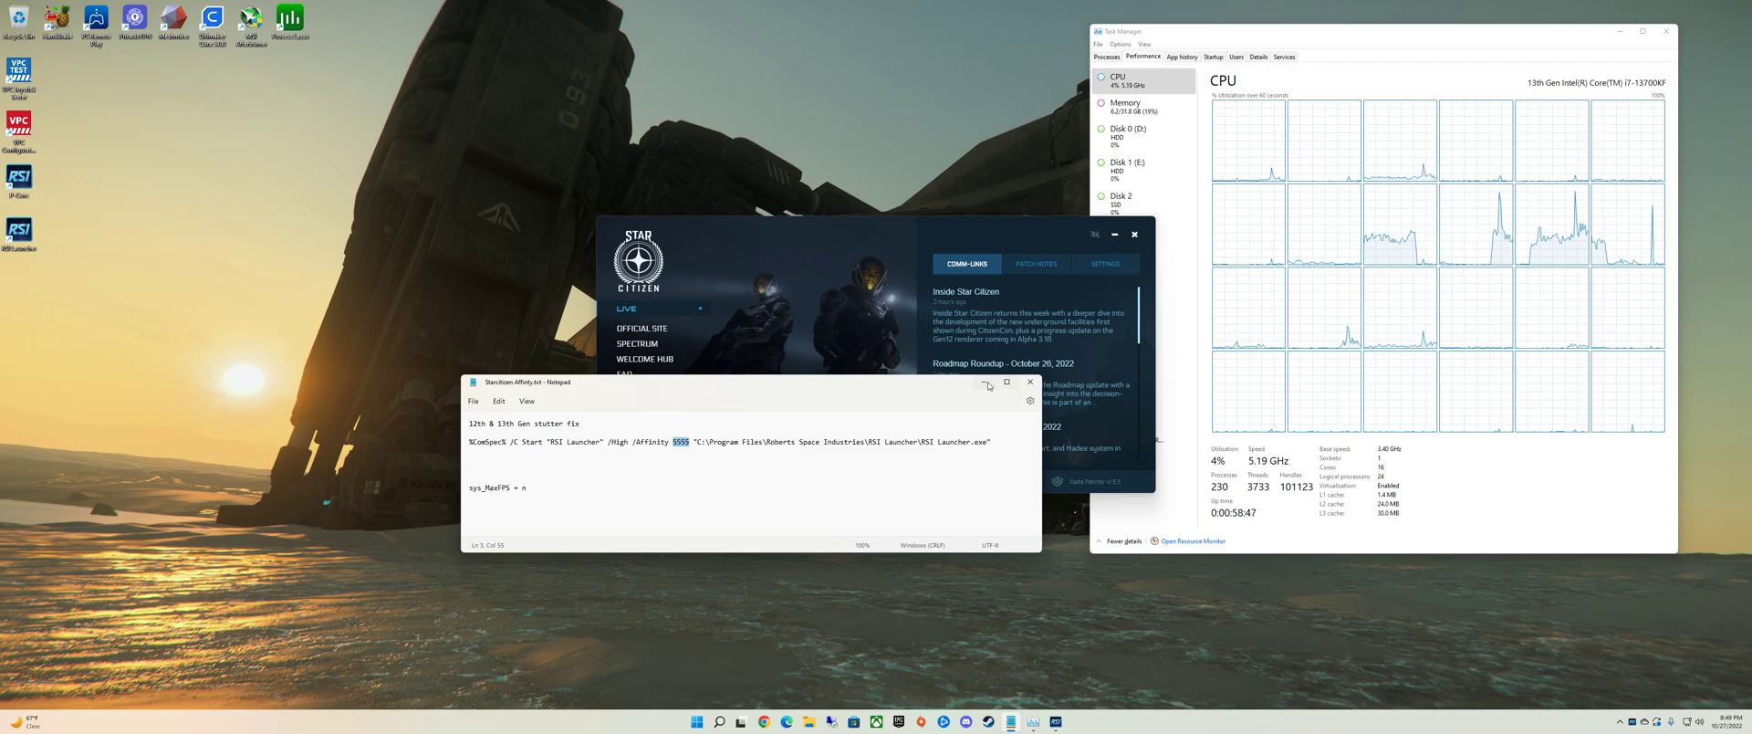
left_click(984, 381)
Step: Inspect the full target command in the P-Core shortcut's properties, including the /High and /Affinity 5555 options, without saving changes
right_click(20, 183)
left_click(70, 410)
left_click(90, 283)
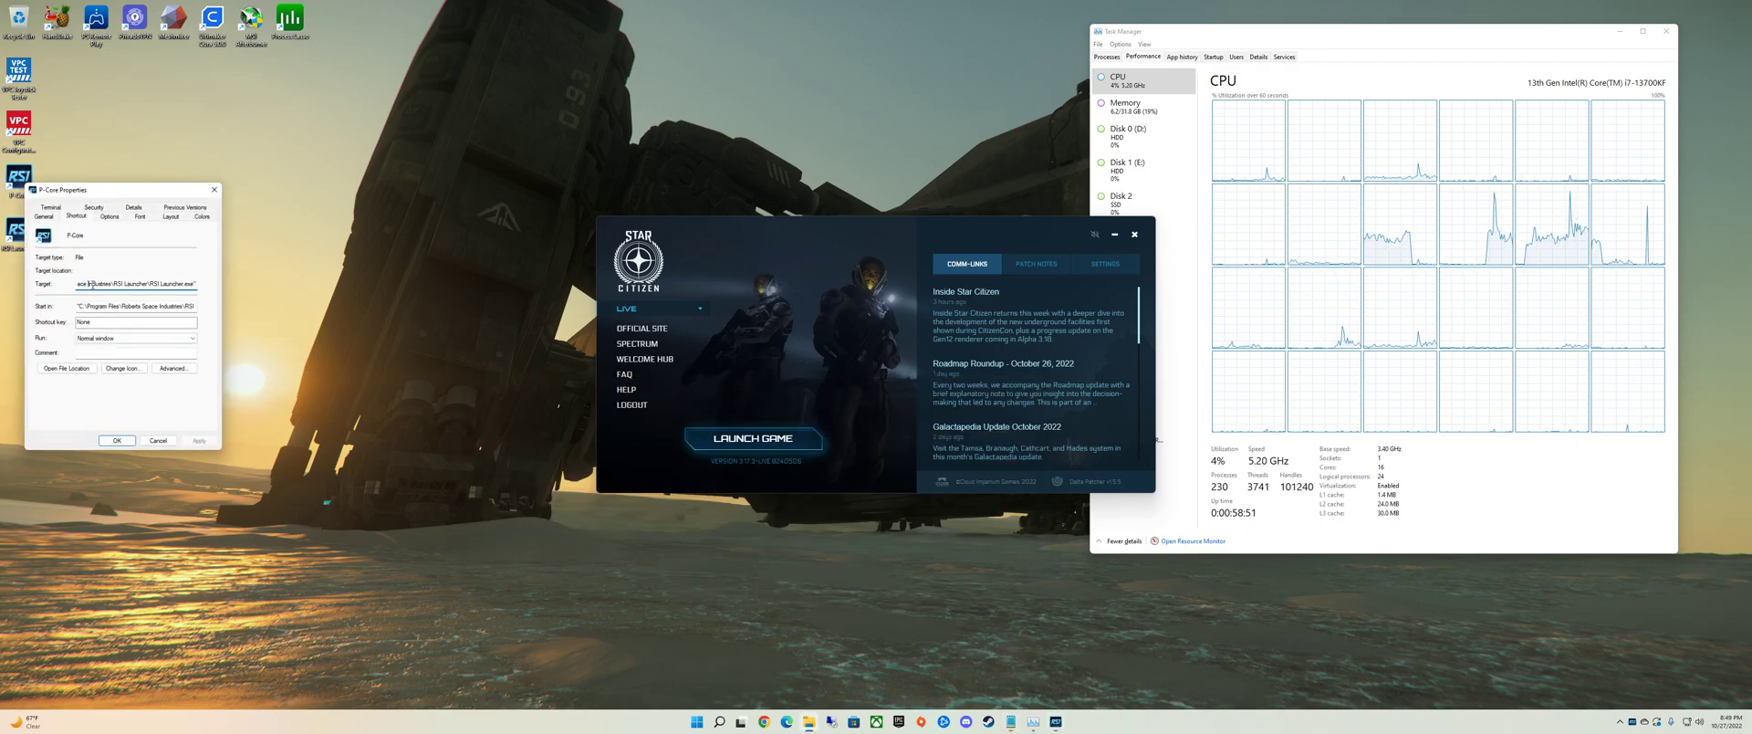
key("Home")
type("\" /High /affinity 5555")
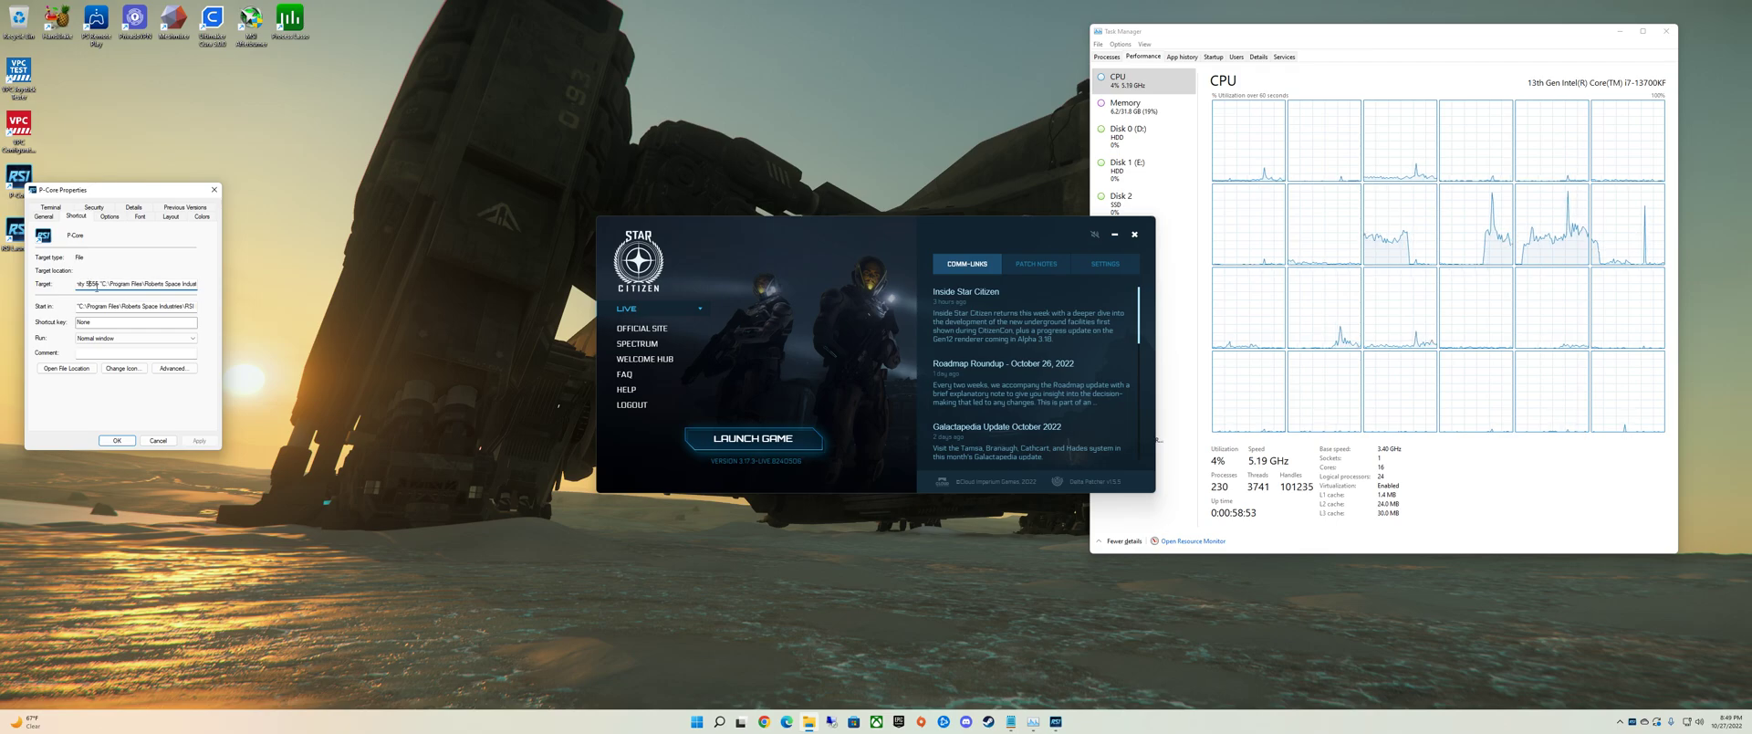
key("Home")
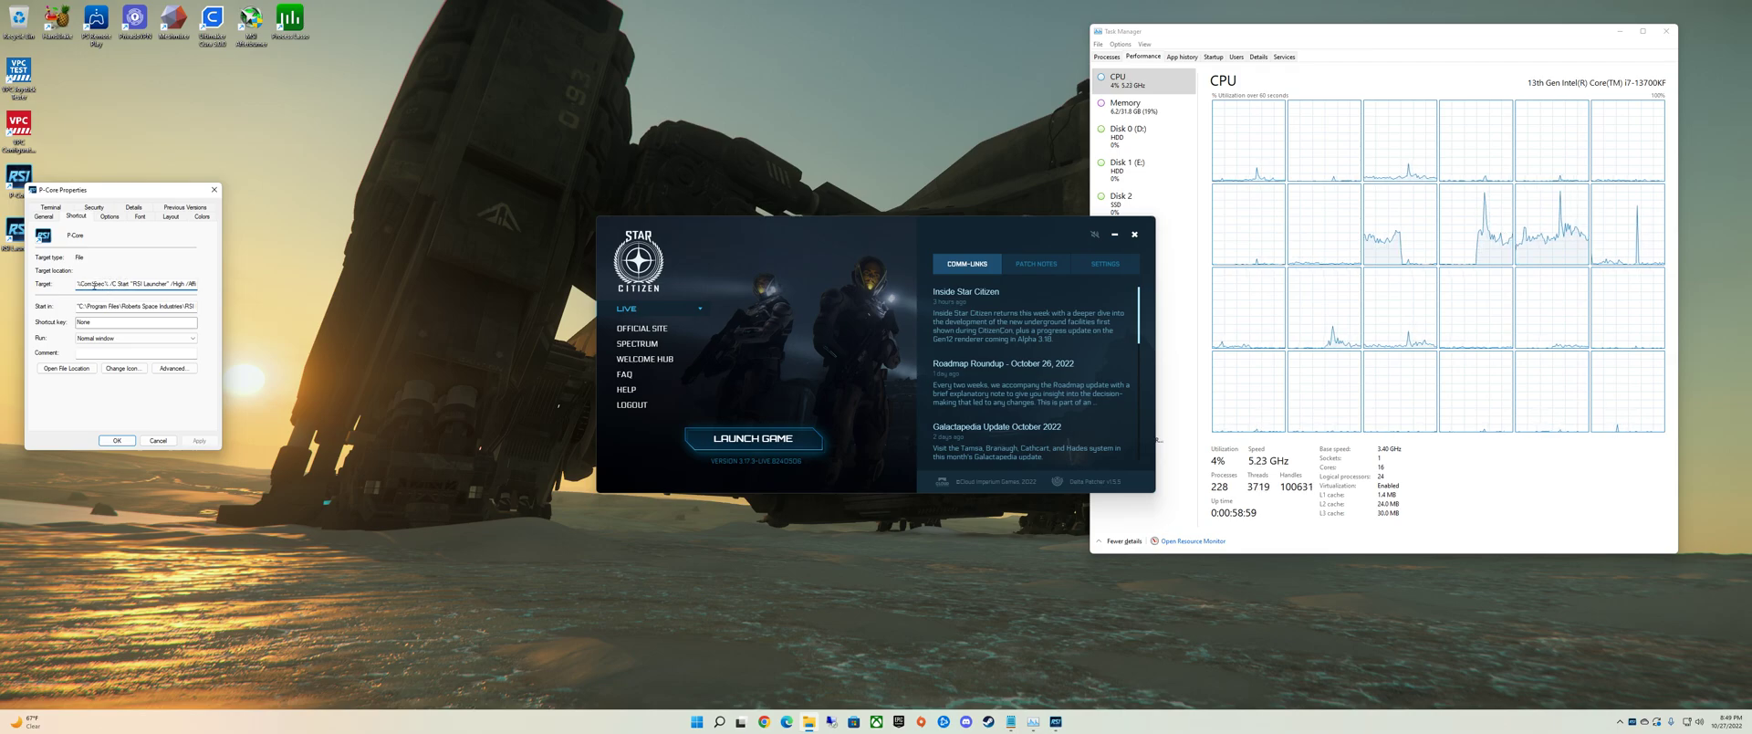
left_click(158, 441)
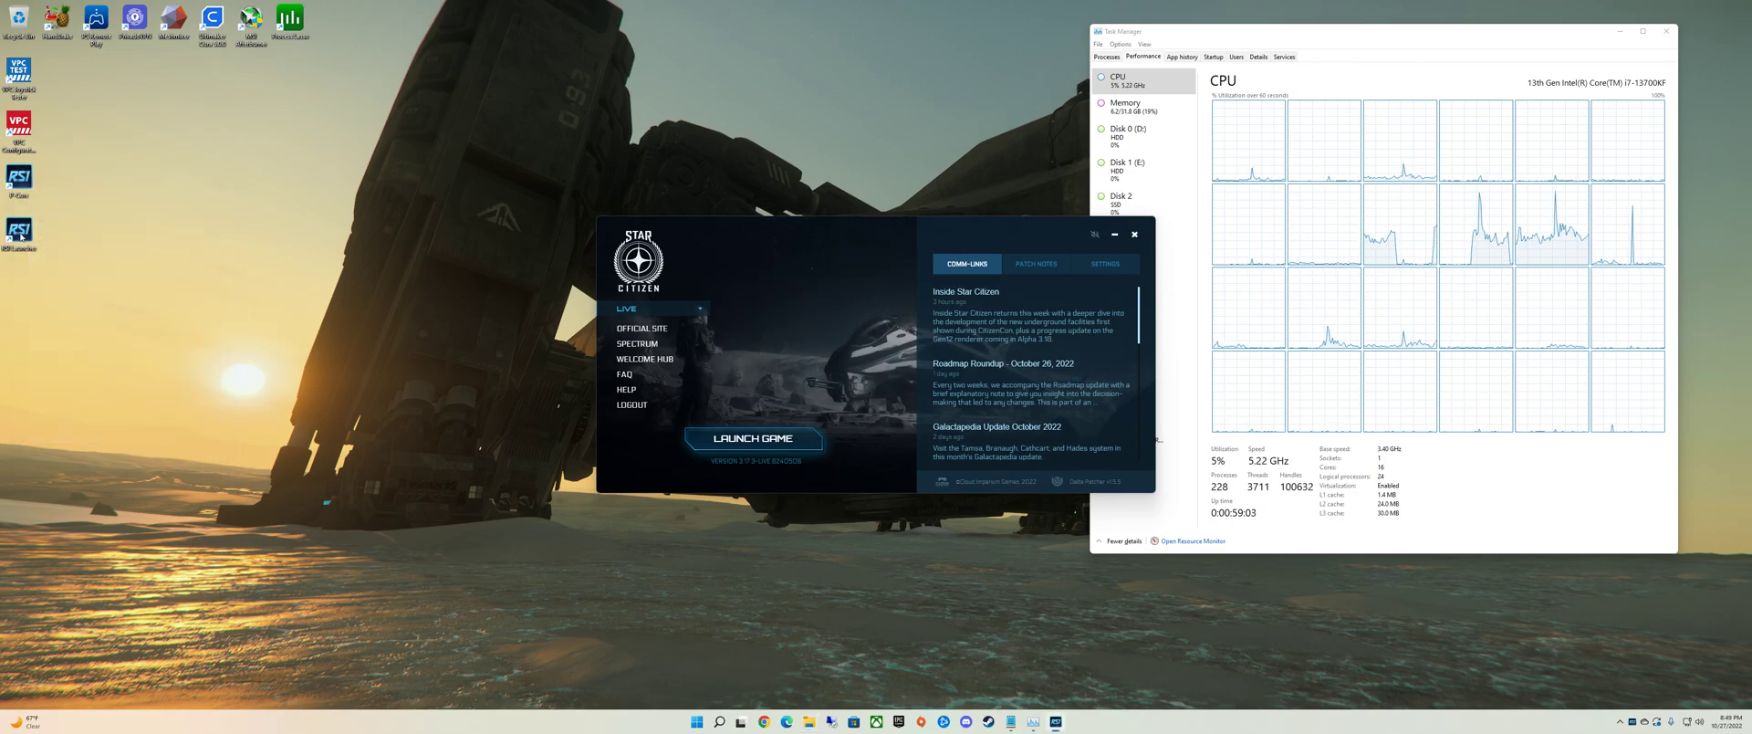
Step: Inspect the target path in the regular RSI Launcher shortcut's properties for comparison, leaving it as it is
right_click(19, 232)
left_click(77, 469)
left_click(116, 335)
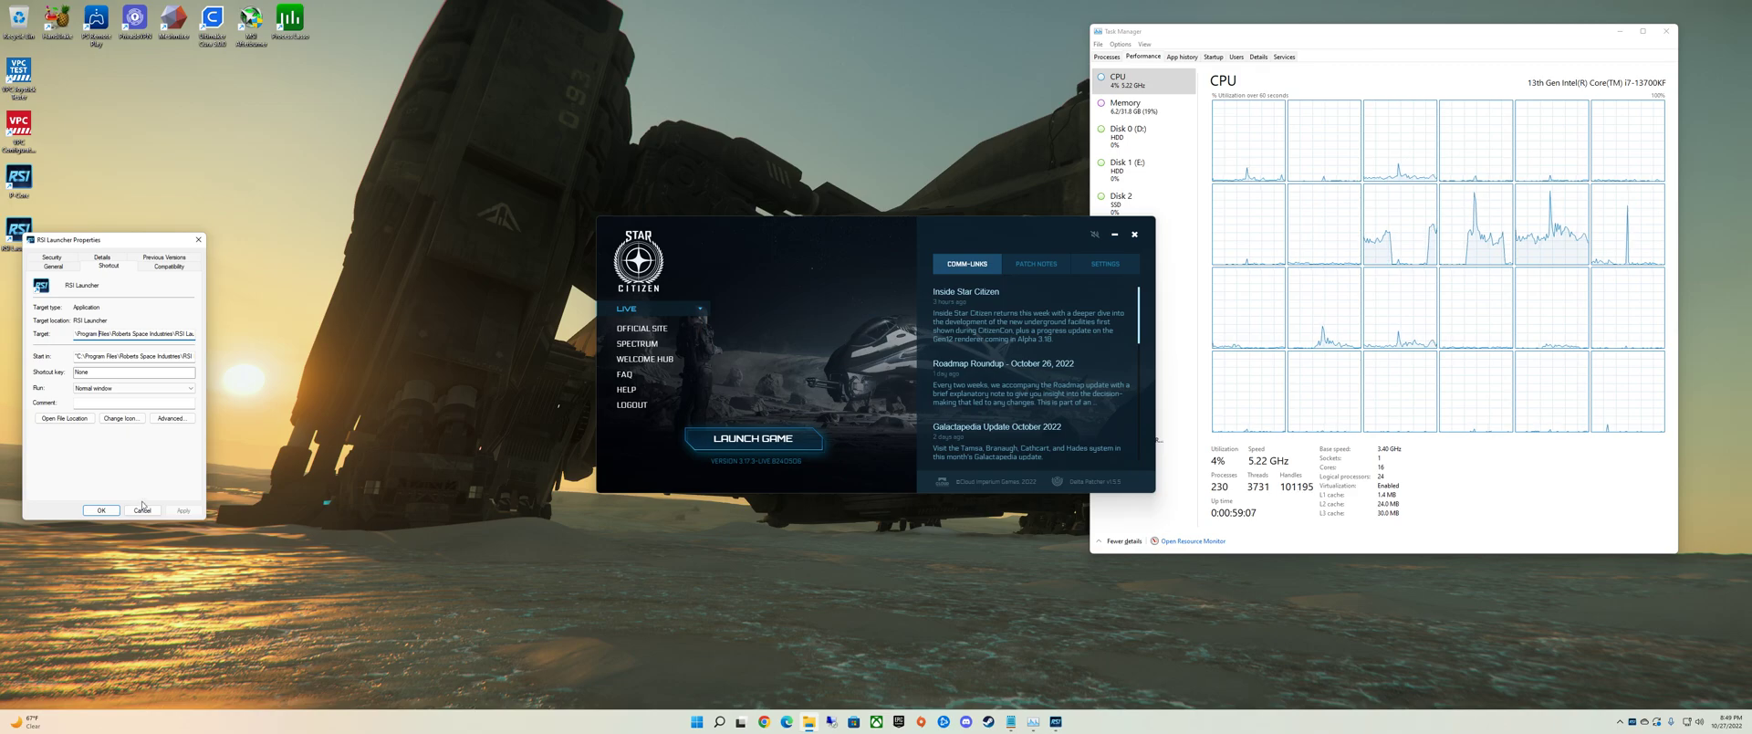
left_click(101, 510)
Step: Launch Star Citizen, acknowledge the pre-release testing terms and enter the Persistent Universe
left_click(744, 448)
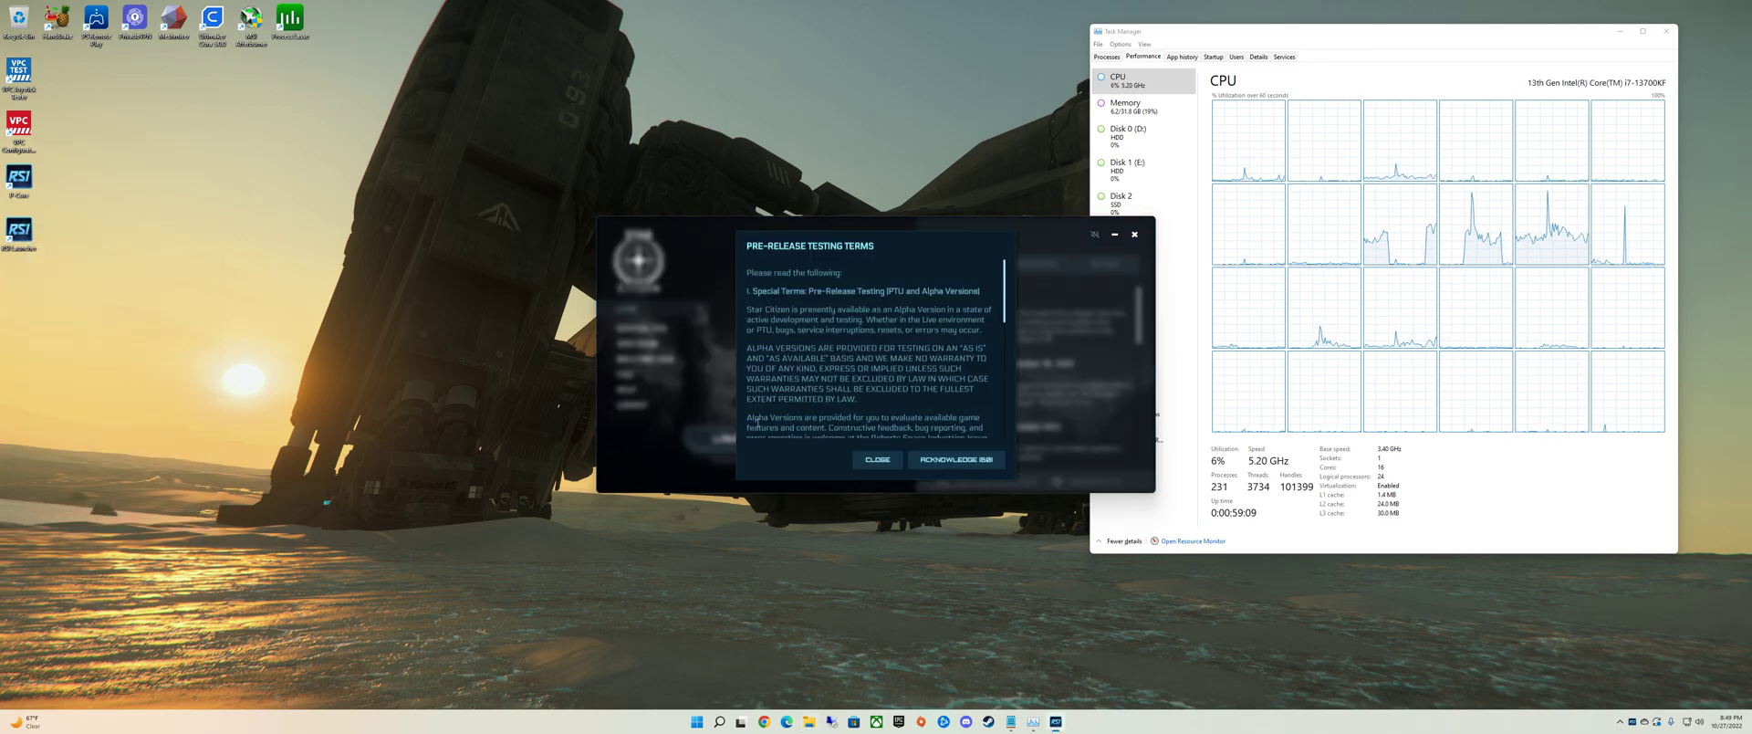
left_click(955, 463)
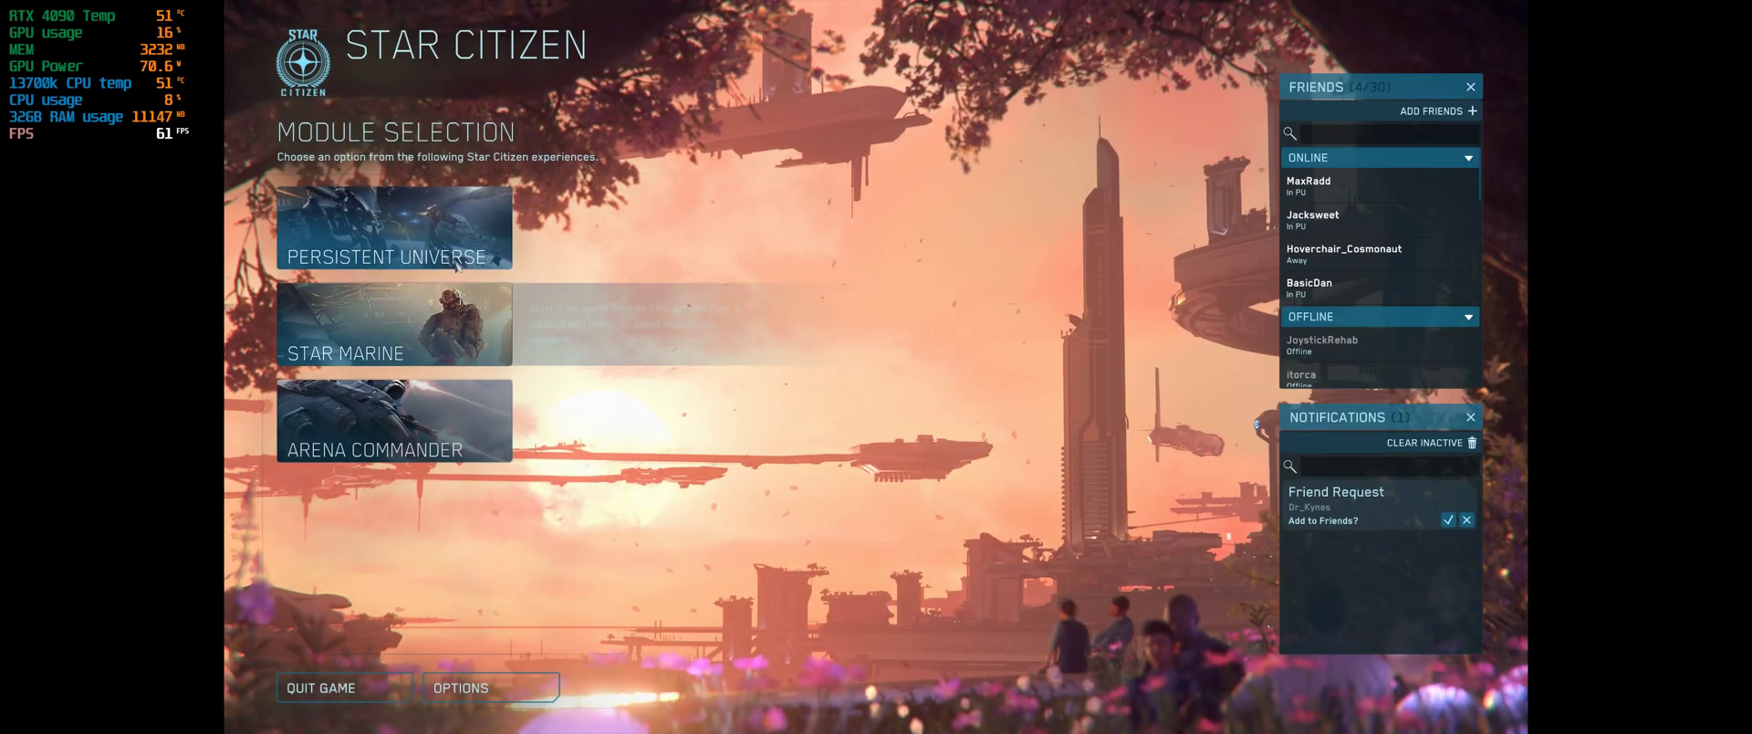
left_click(474, 311)
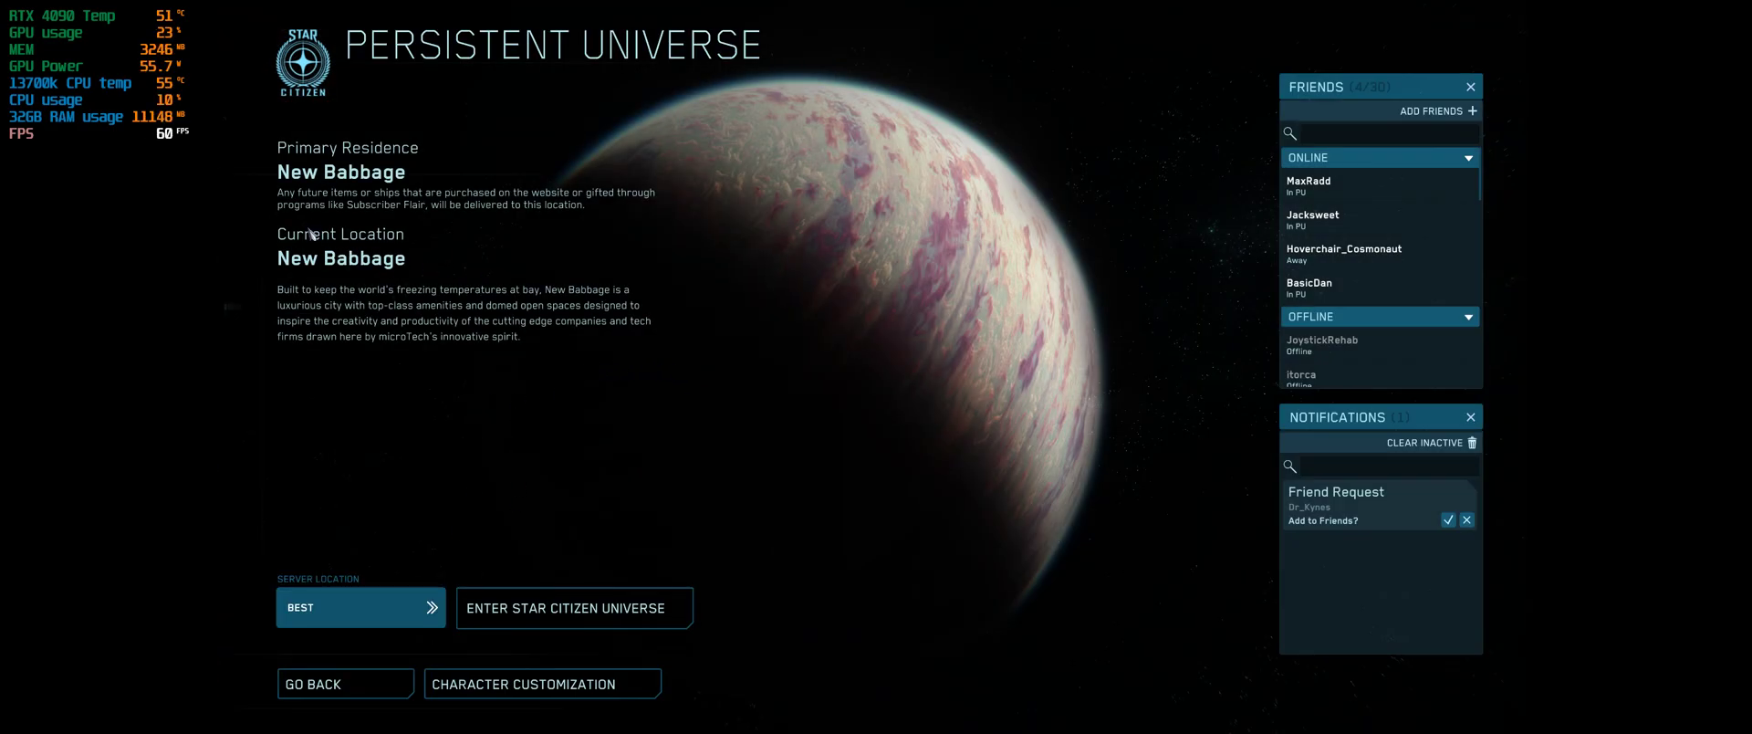
left_click(573, 607)
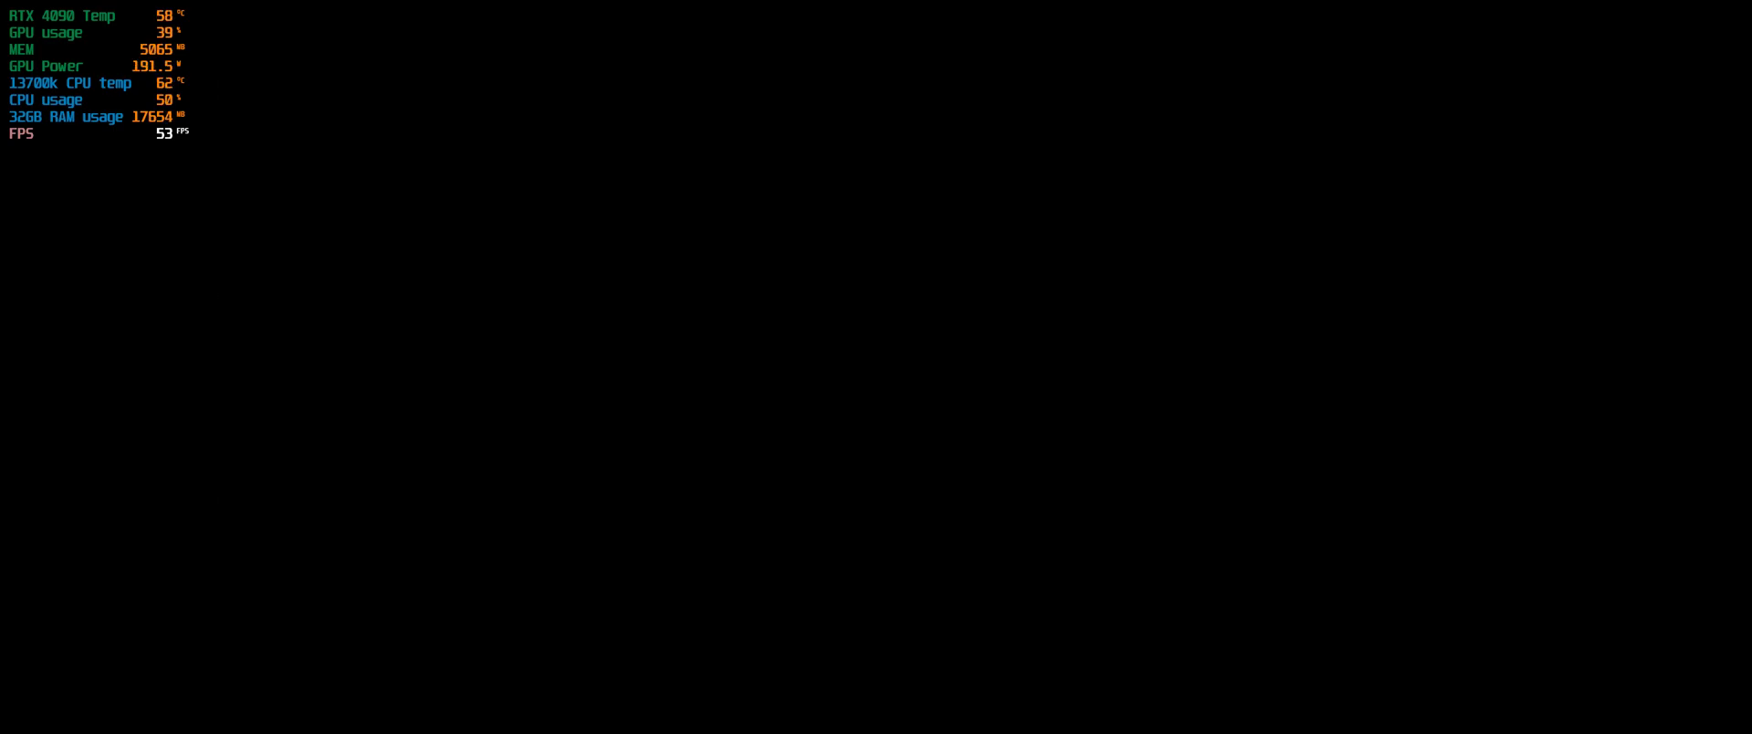
Step: Walk through the apartment concourse and check the per-core CPU load in Task Manager while the game runs
key("y")
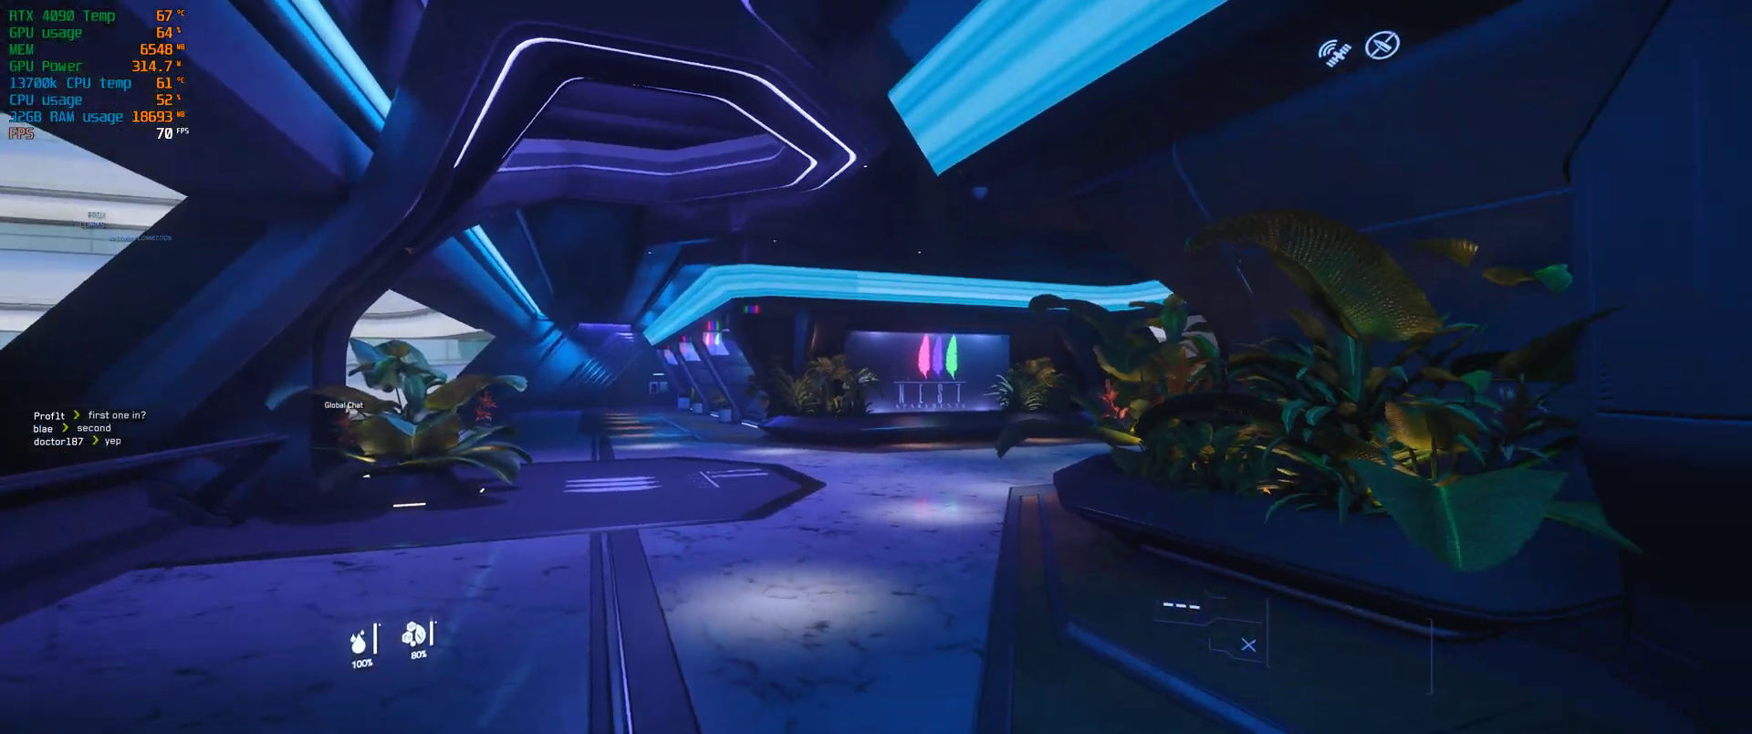
key("w")
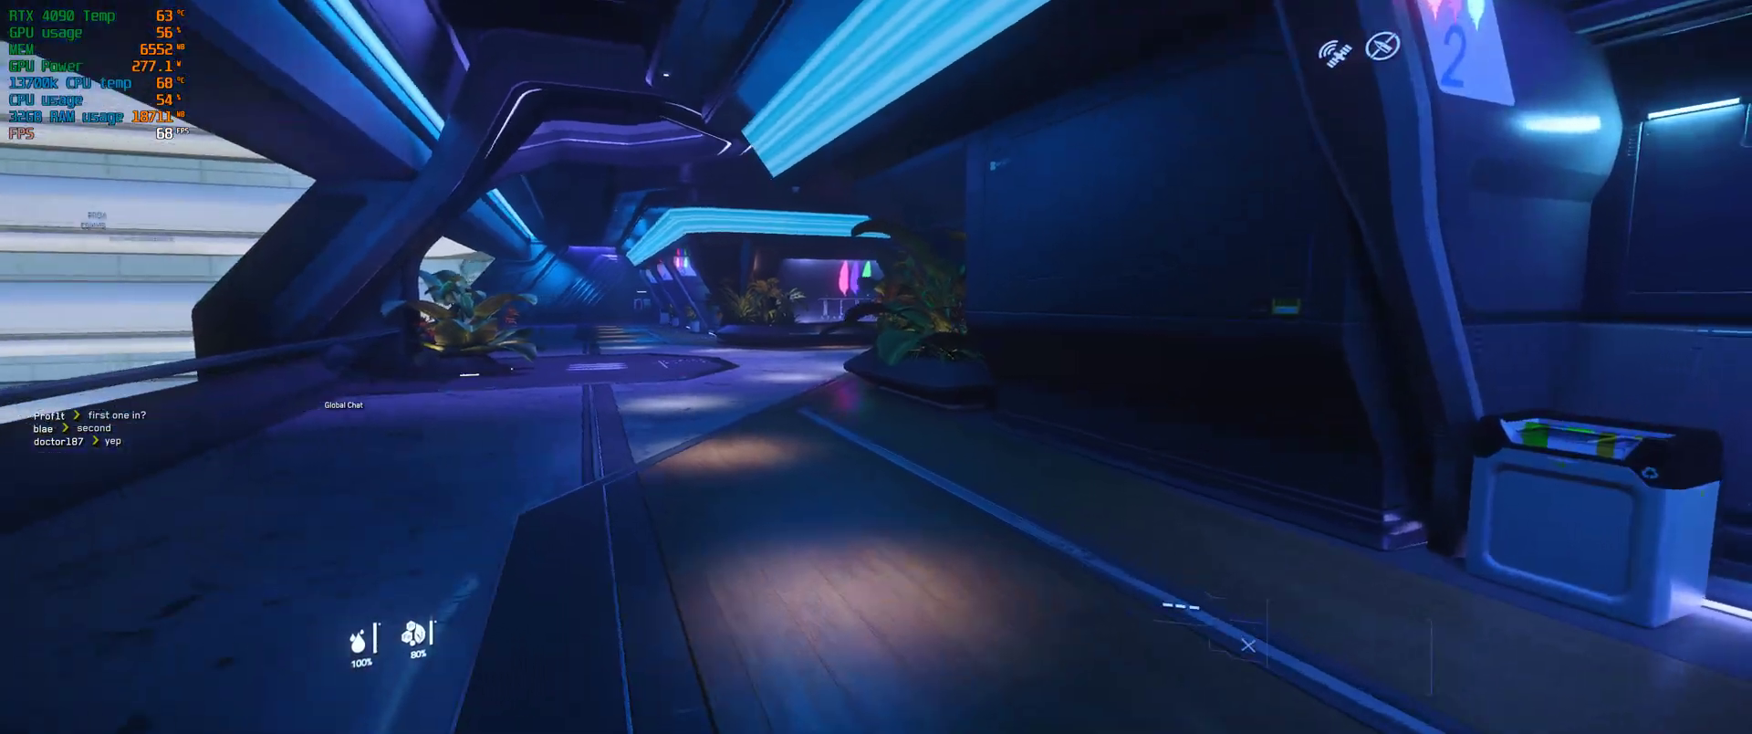
key("w")
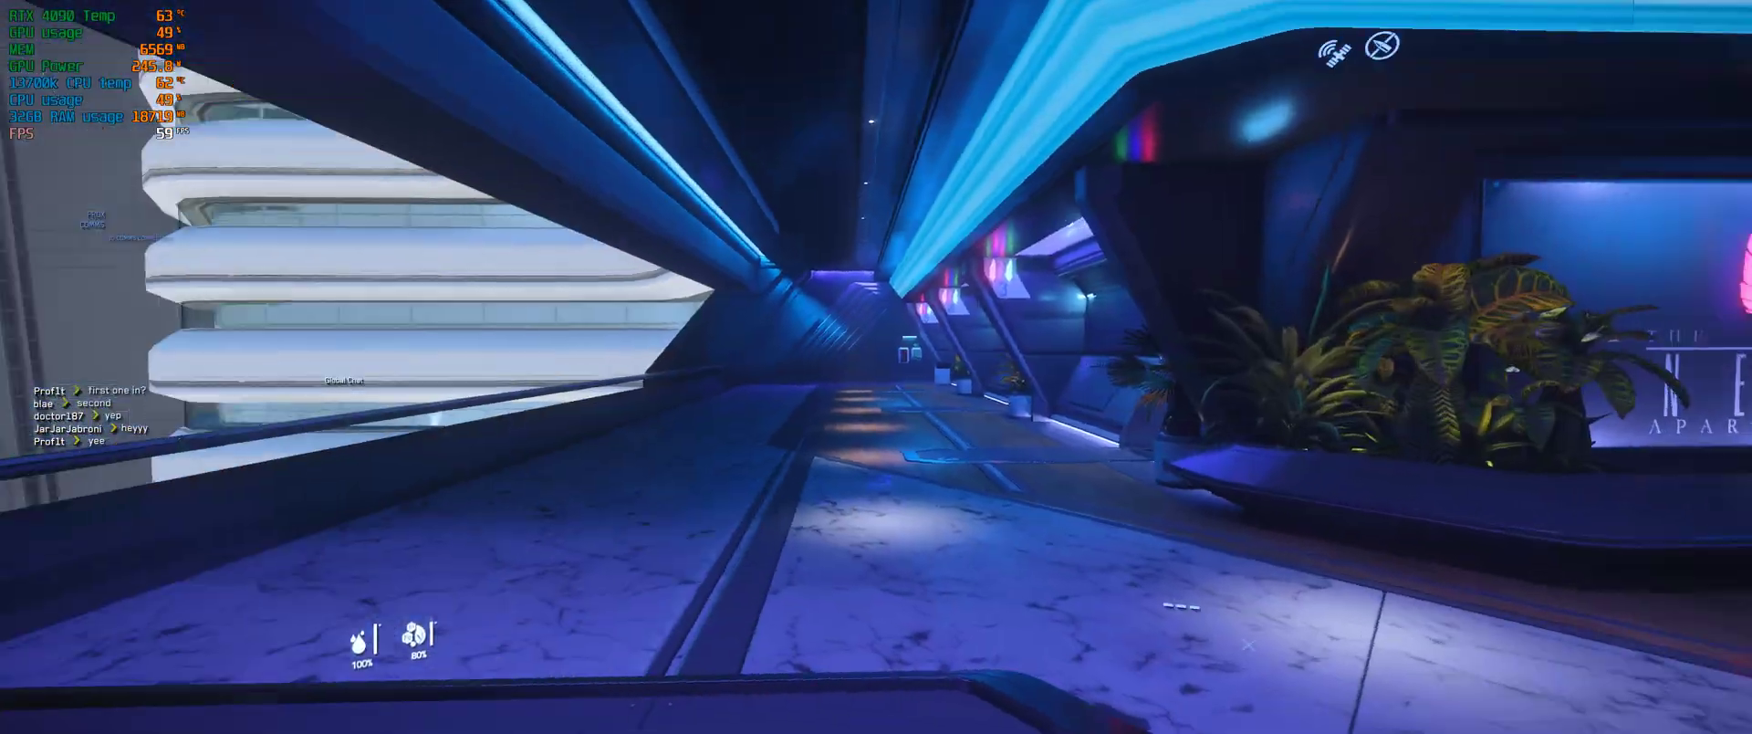
key("Escape")
key("Escape")
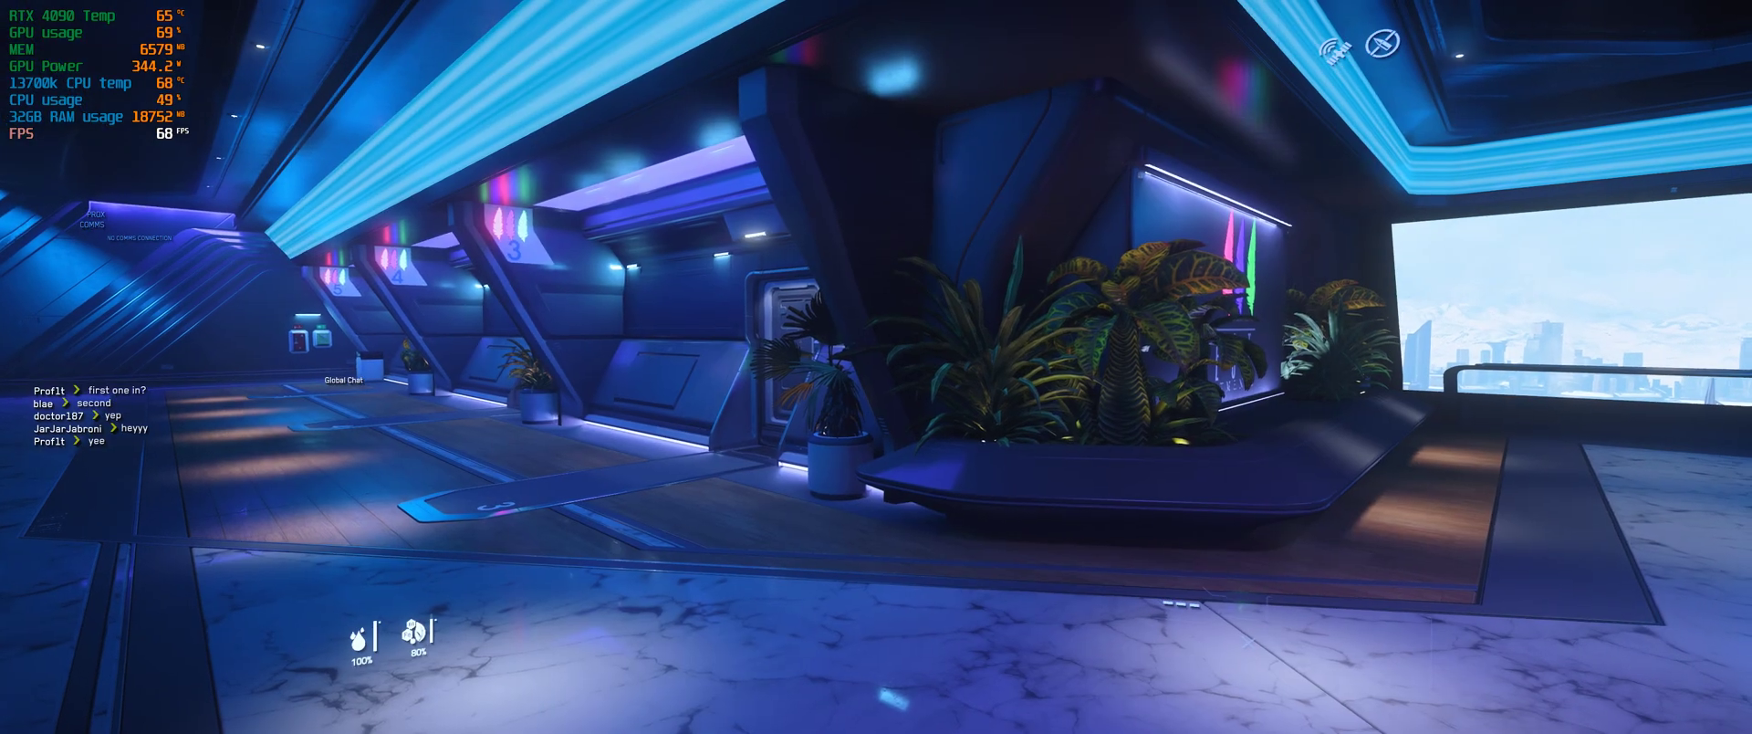
key("ctrl+shift+Escape")
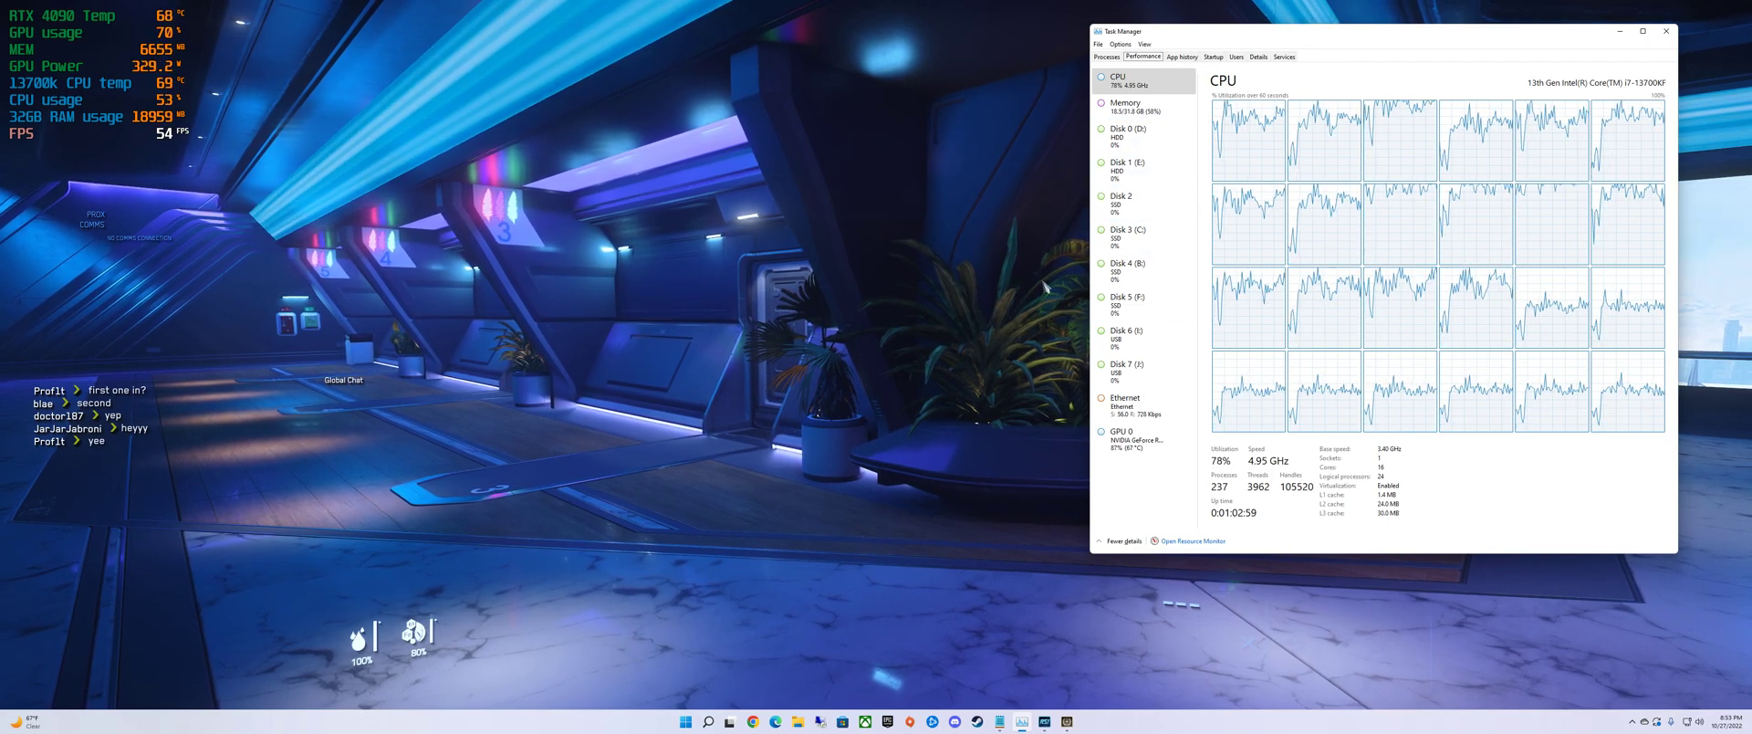
Step: Return to Star Citizen, quit the game to the desktop and close the RSI Launcher
key("alt+Tab")
key("Escape")
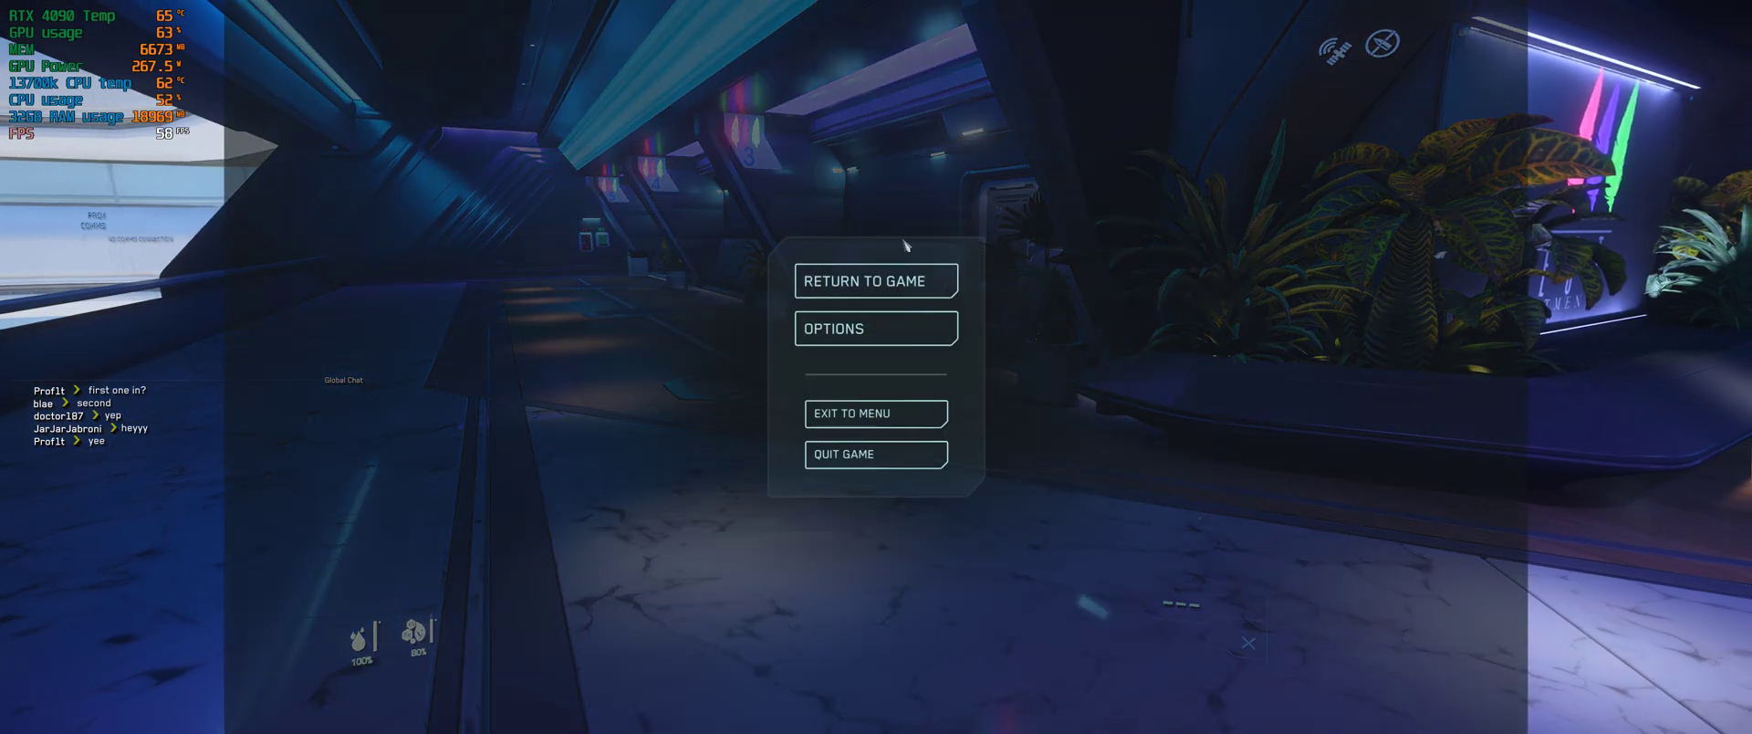
left_click(911, 451)
left_click(1058, 387)
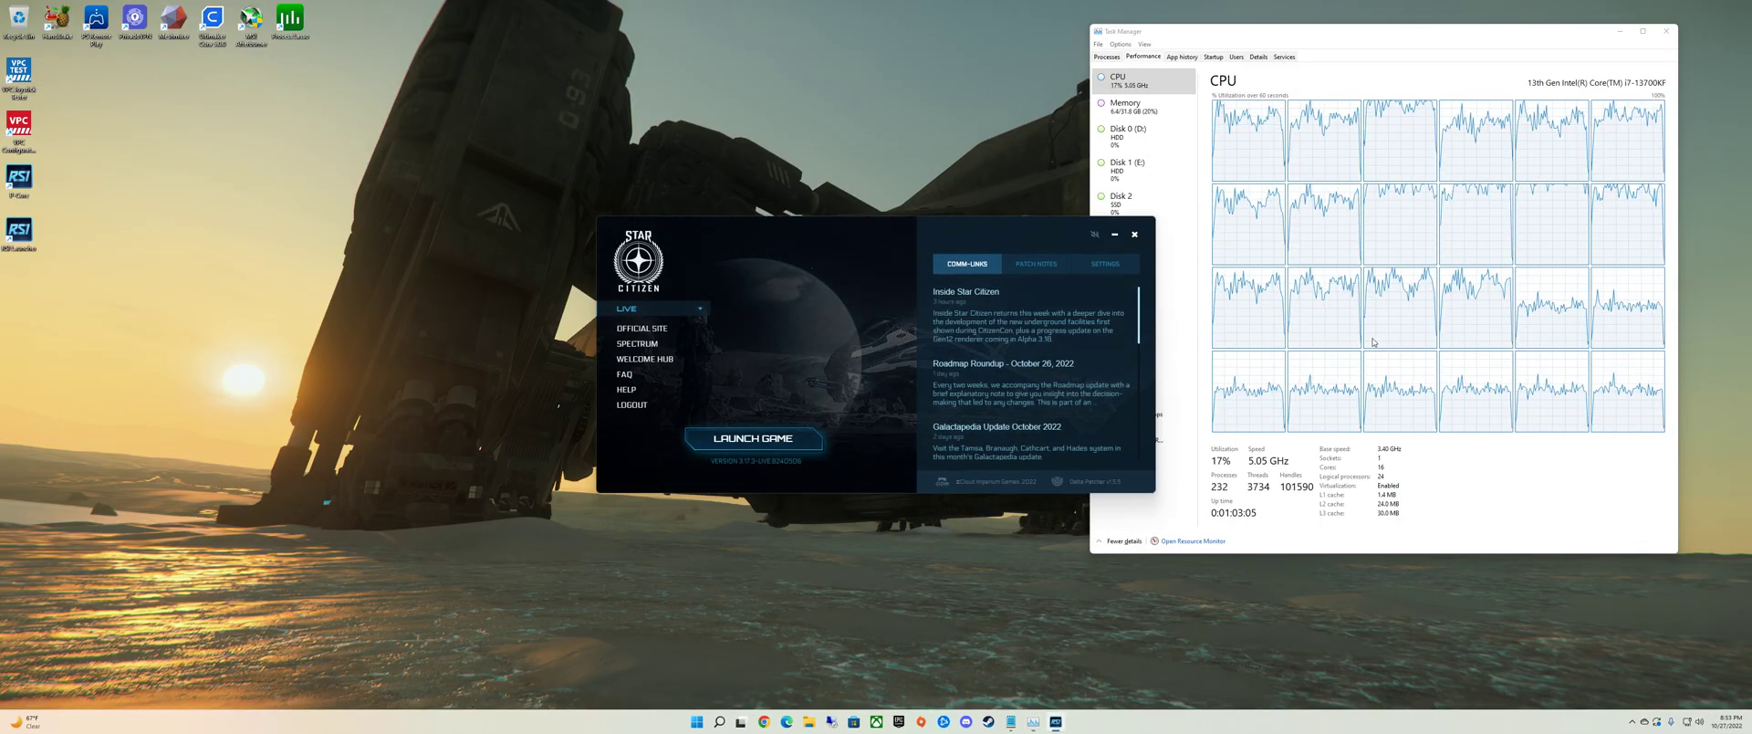
left_click(1107, 240)
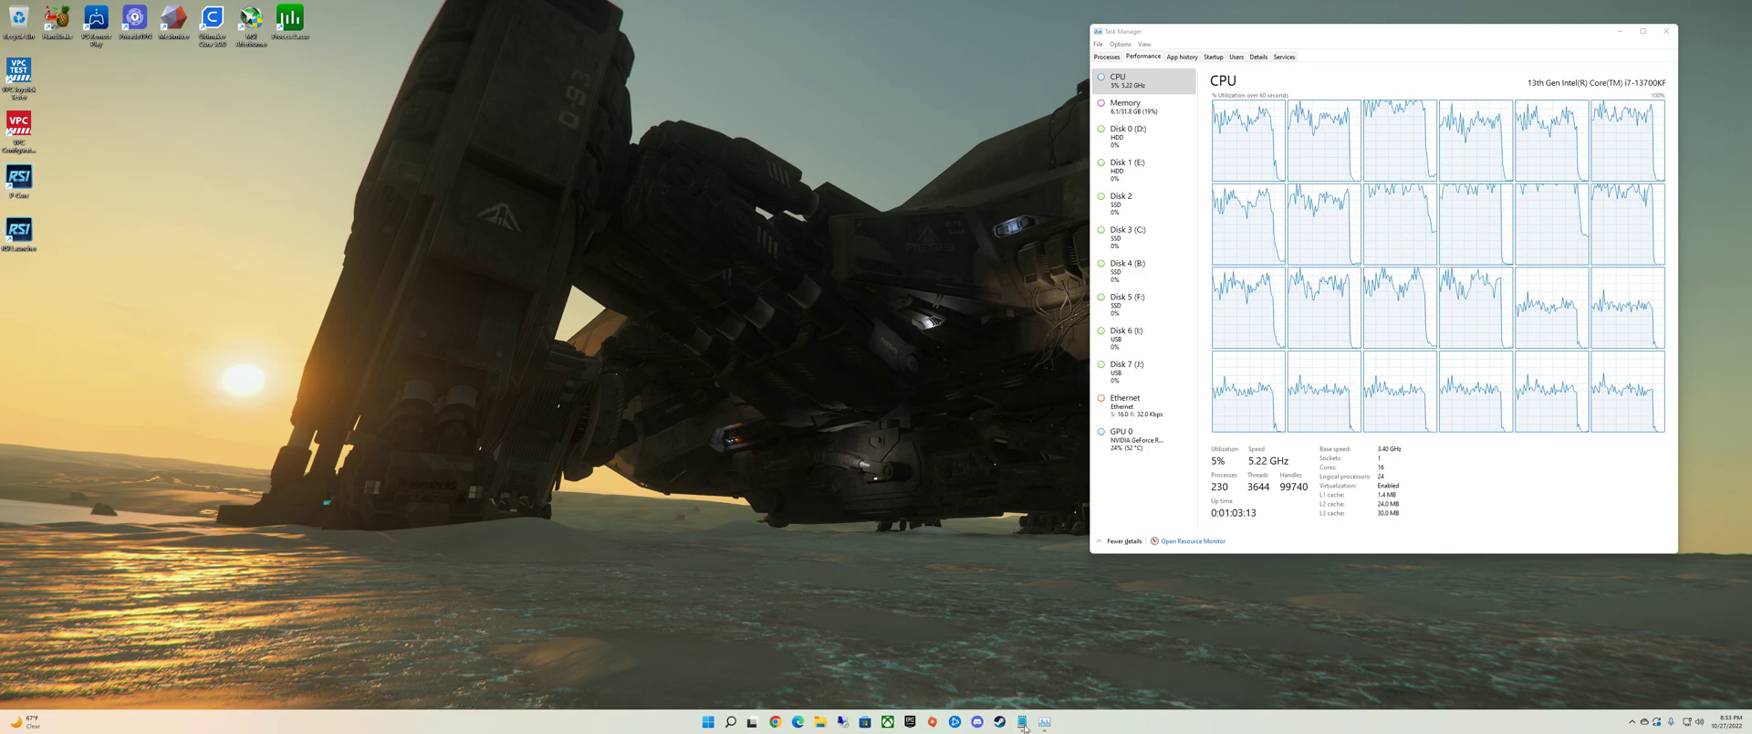
Step: Start the RSI Launcher through the P-Core shortcut, closing and reopening it when the sign-in form appears
double_click(20, 180)
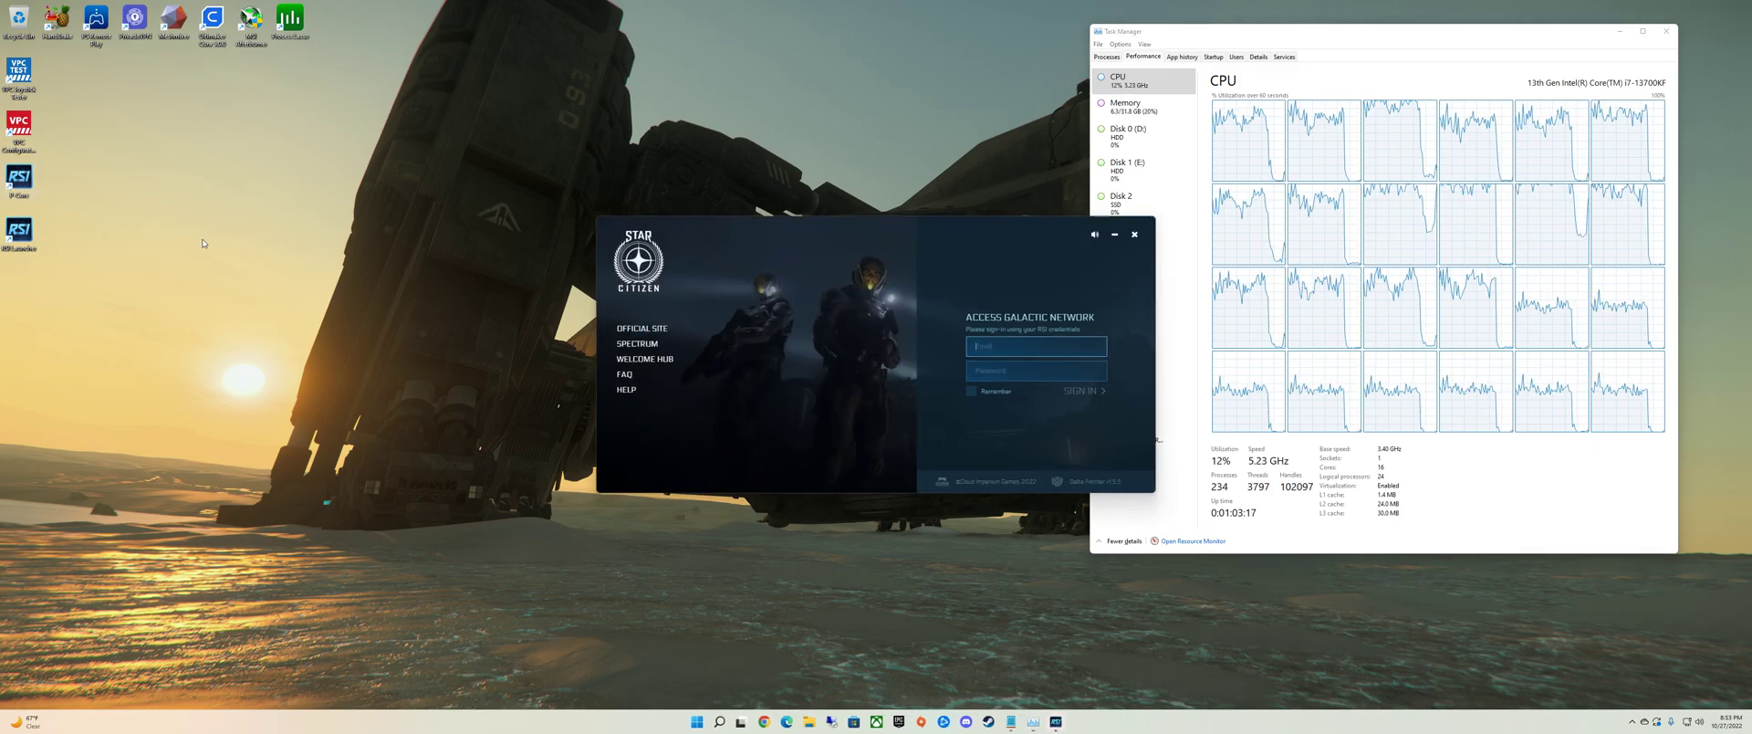
left_click(1134, 237)
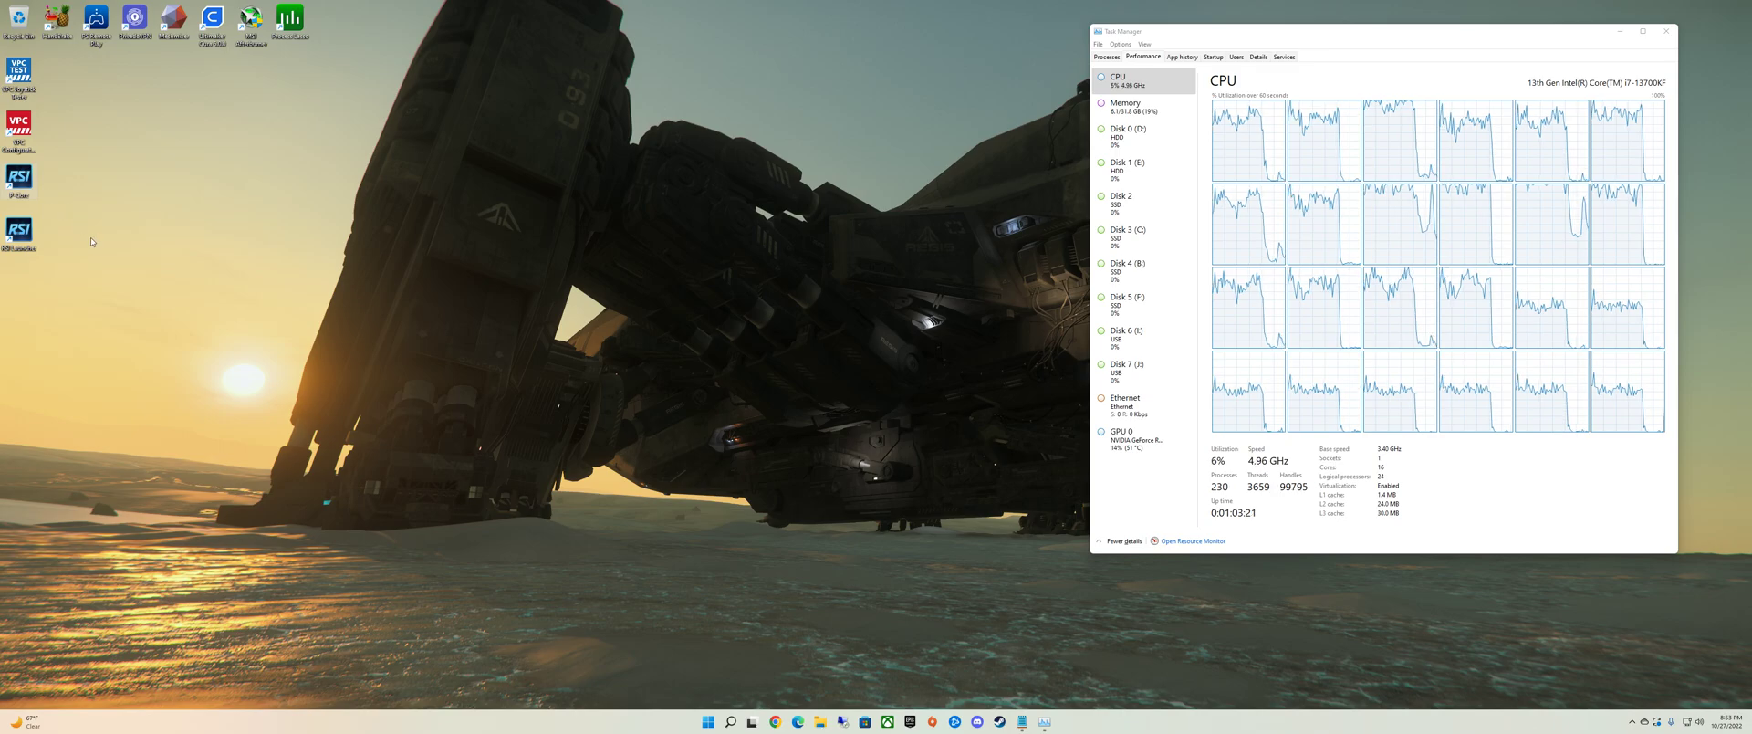
double_click(18, 179)
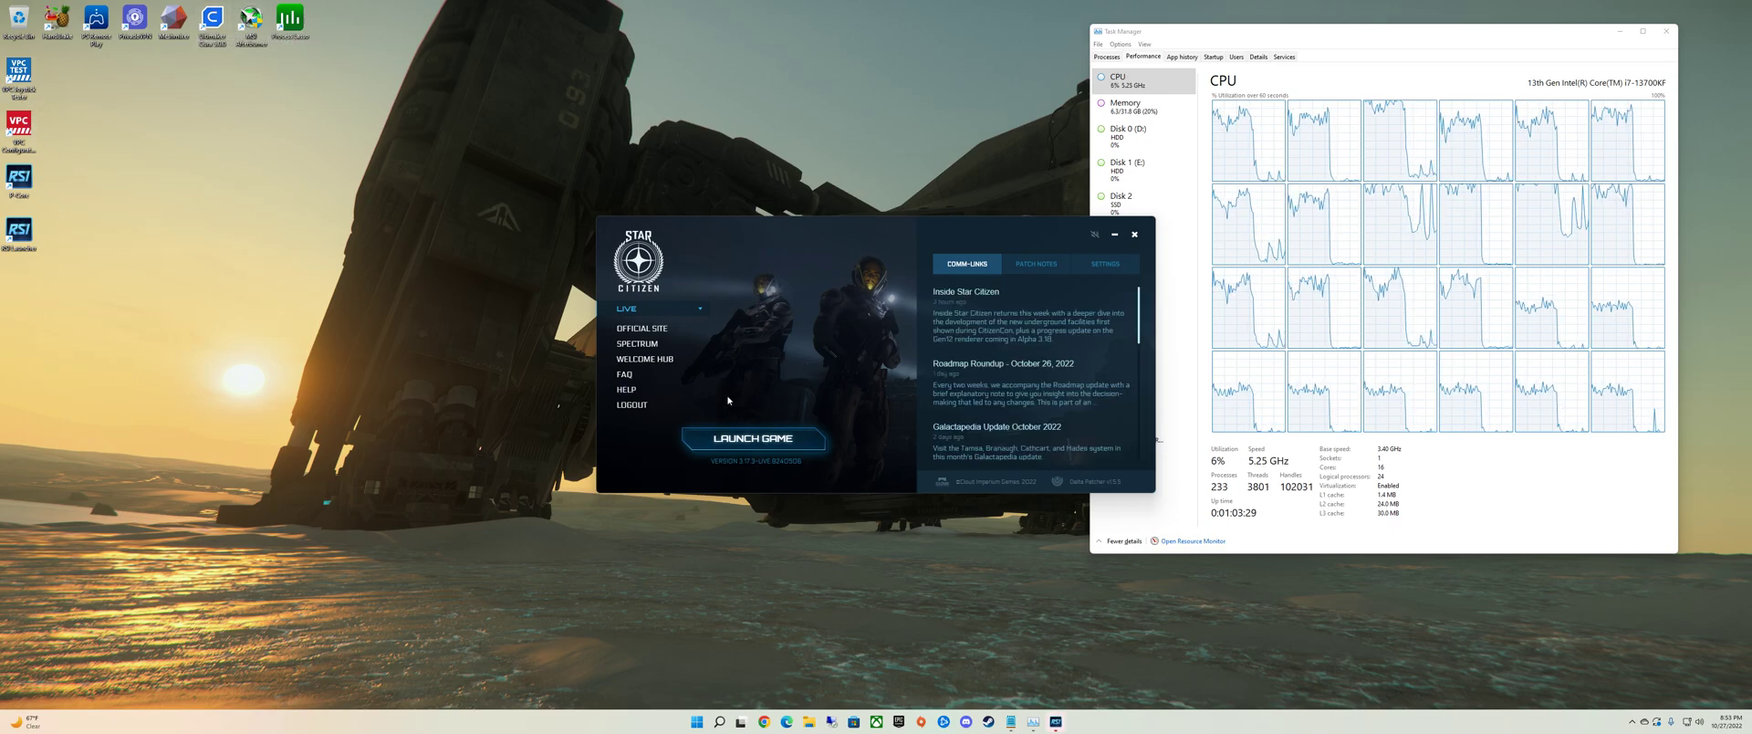
Step: Launch Star Citizen from the P-Core launcher session, acknowledge the pre-release testing terms and enter the Persistent Universe
left_click(753, 445)
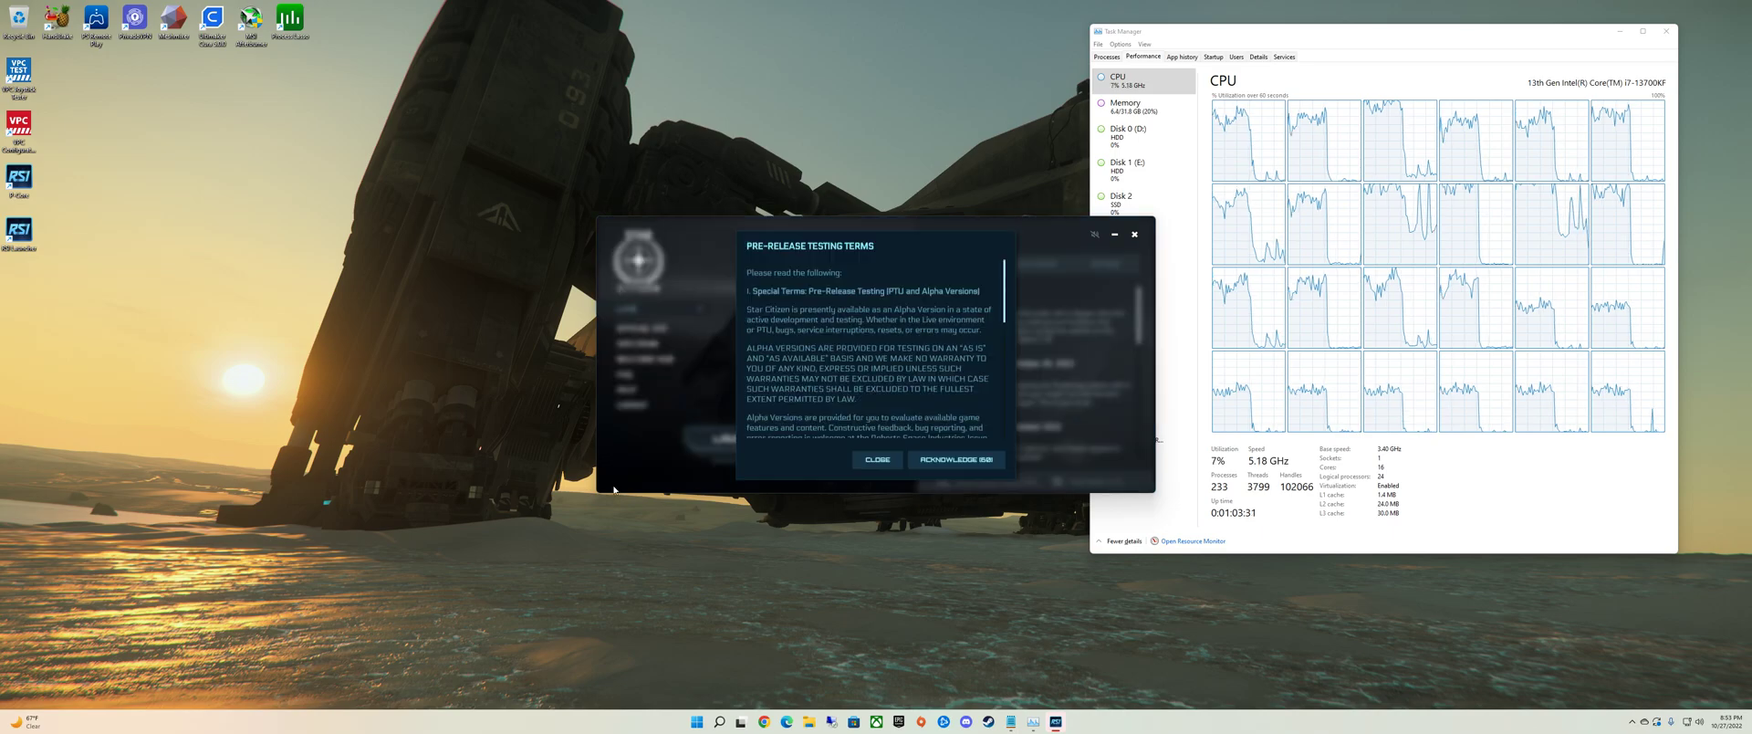
left_click(954, 459)
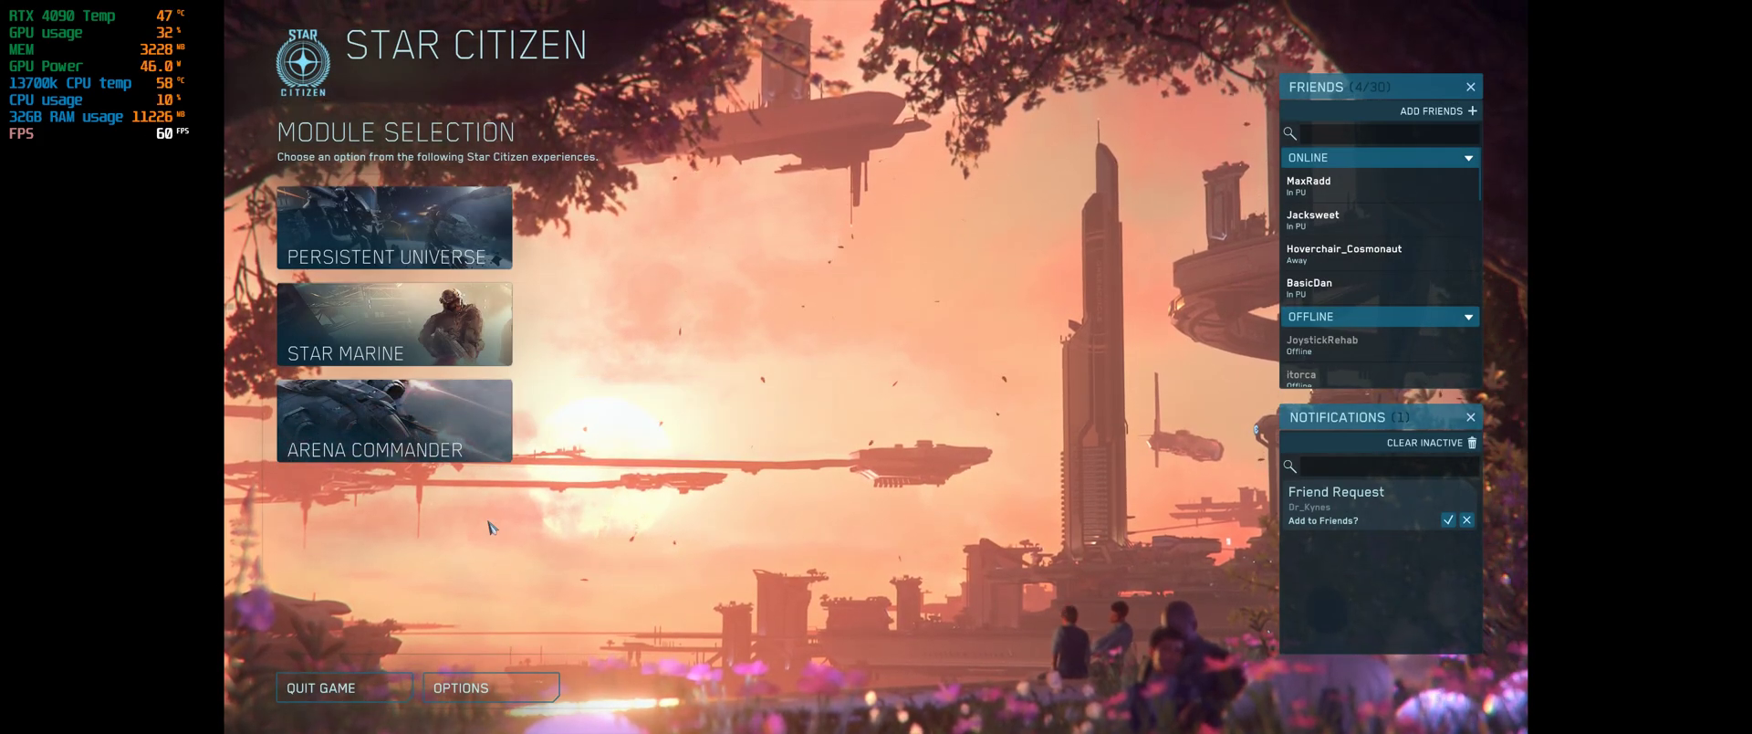
left_click(394, 228)
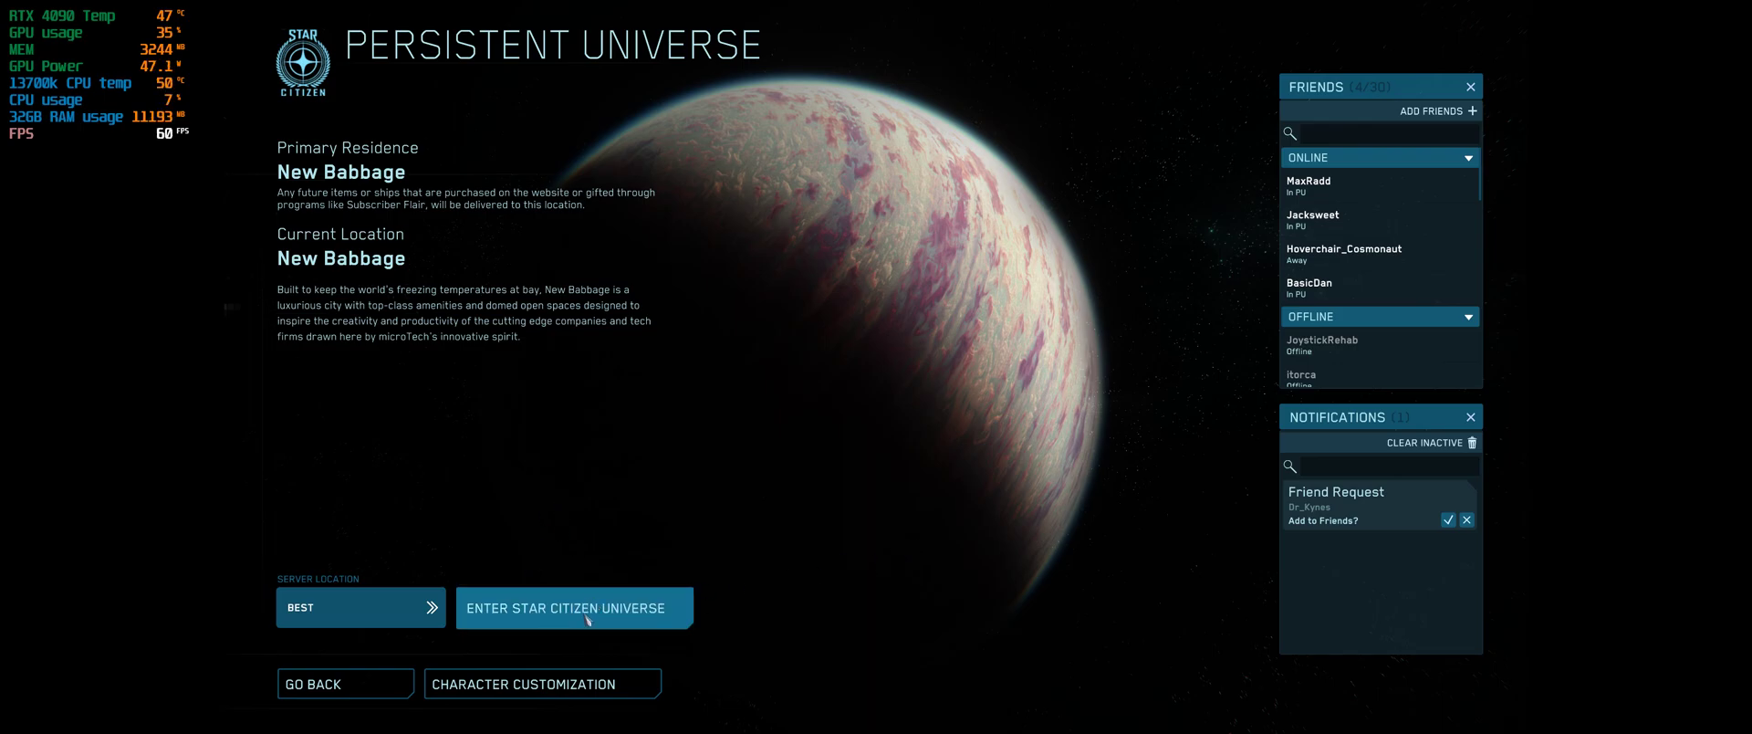
left_click(587, 619)
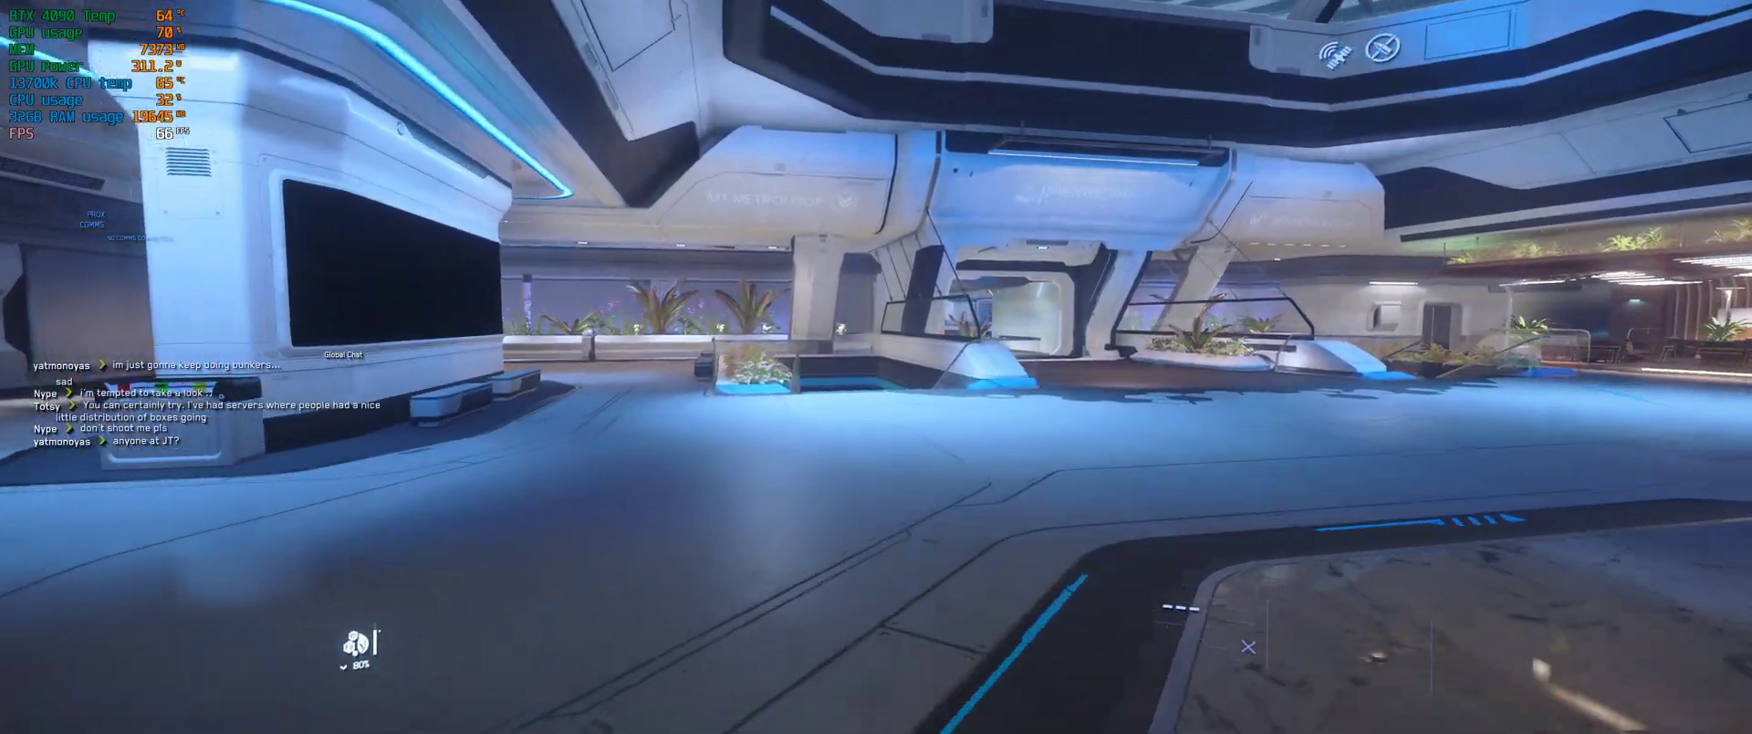
Step: Walk from the apartment concourse down to the metro station and wait at the platform doors for the train
key("w")
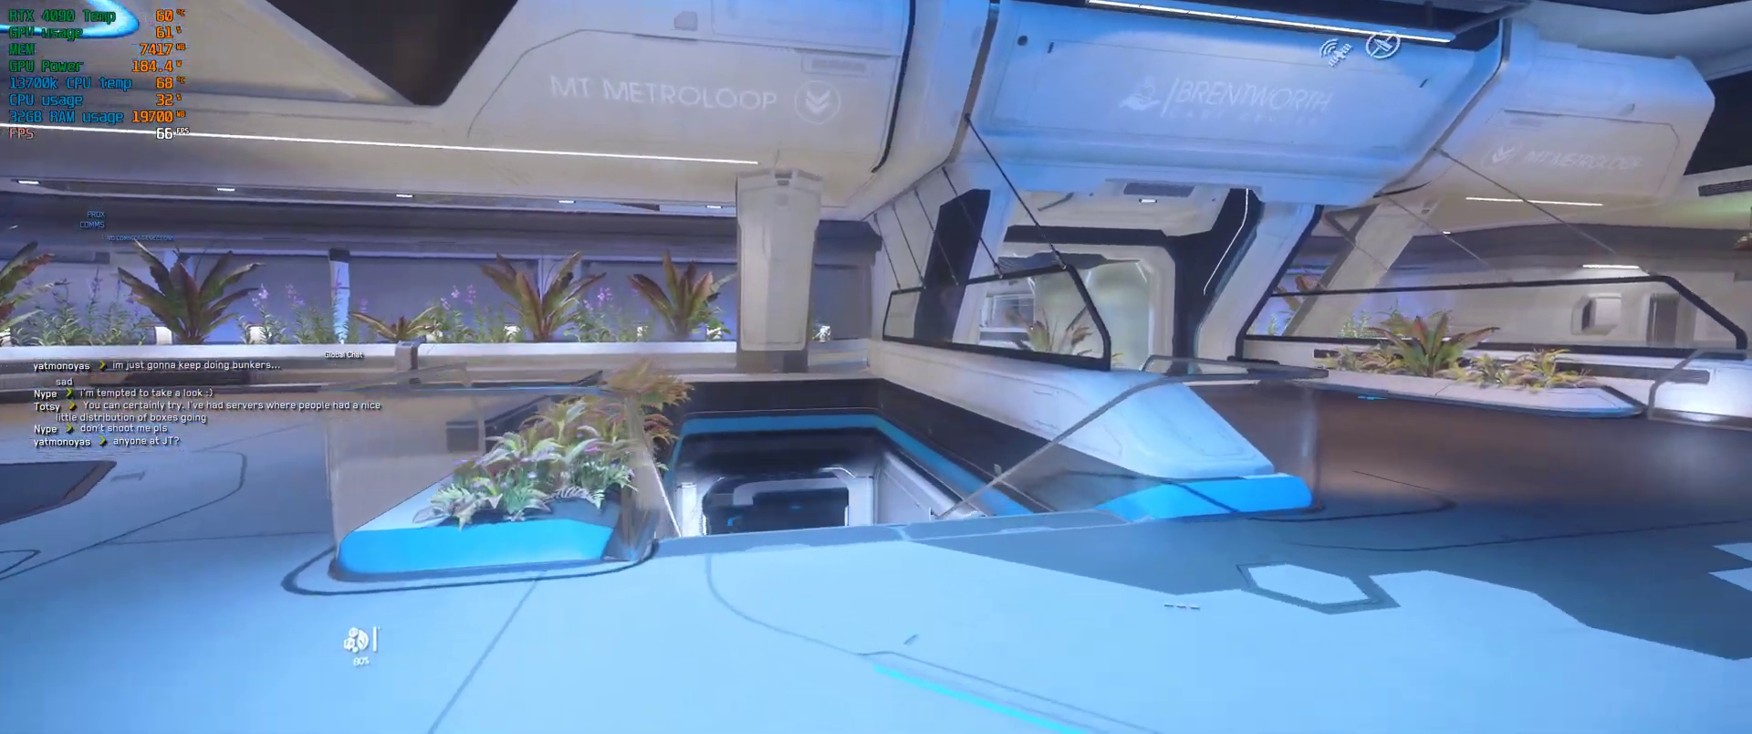
key("w")
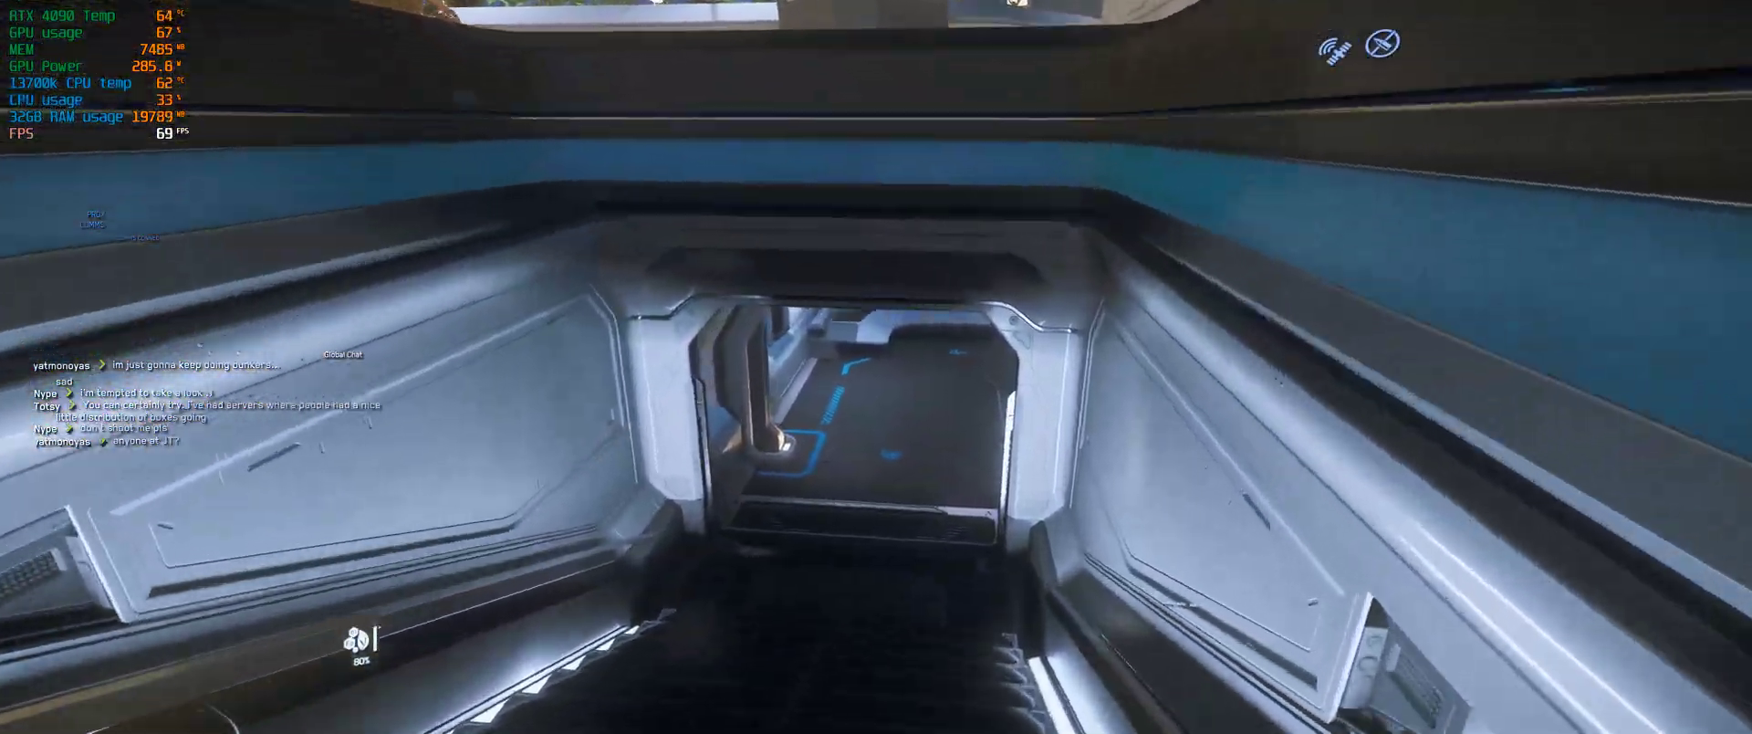
key("w")
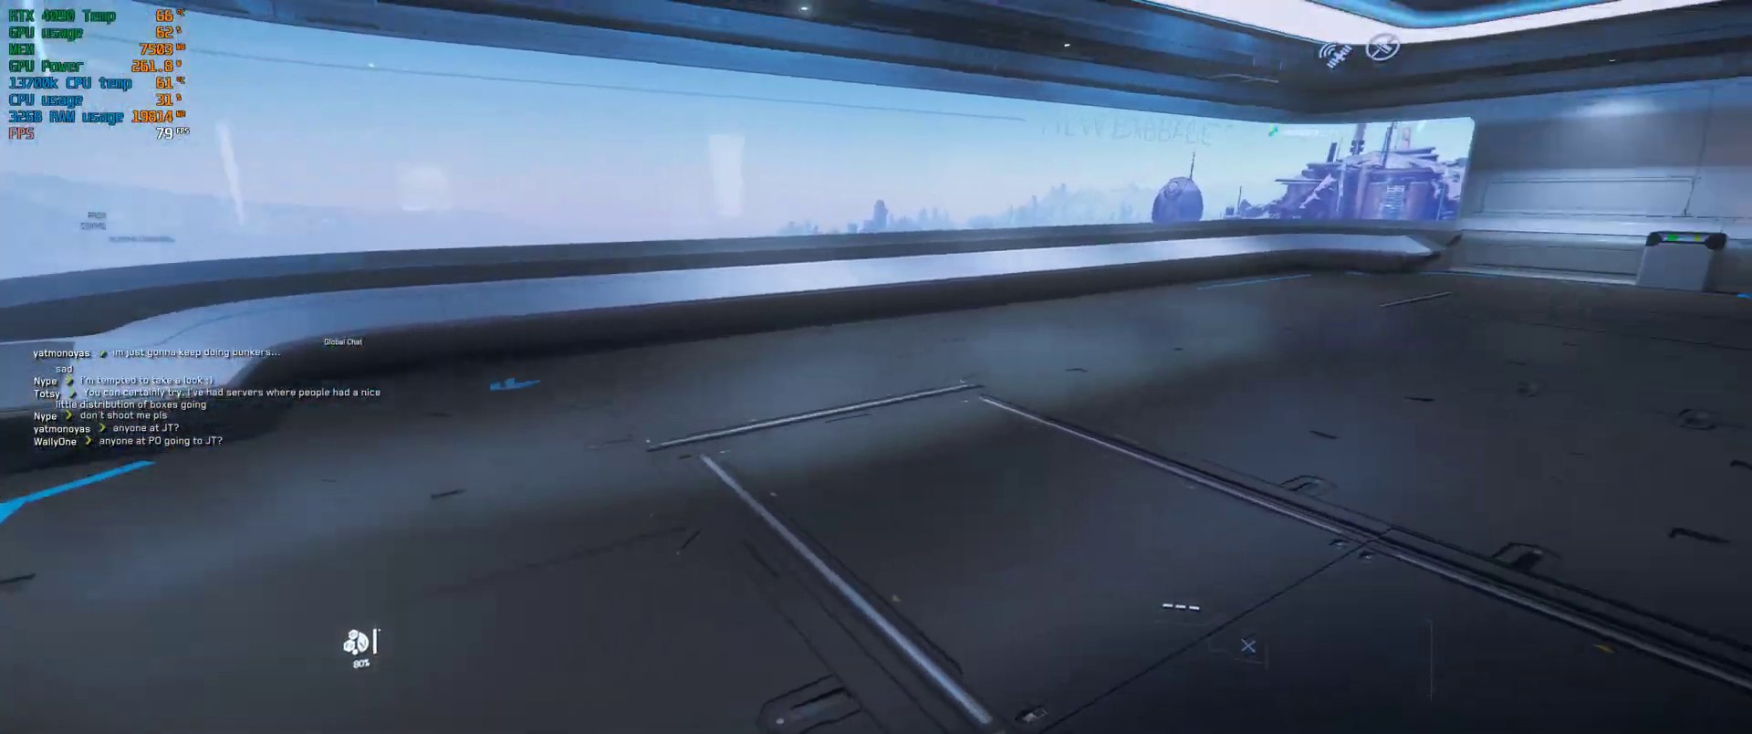
key("w")
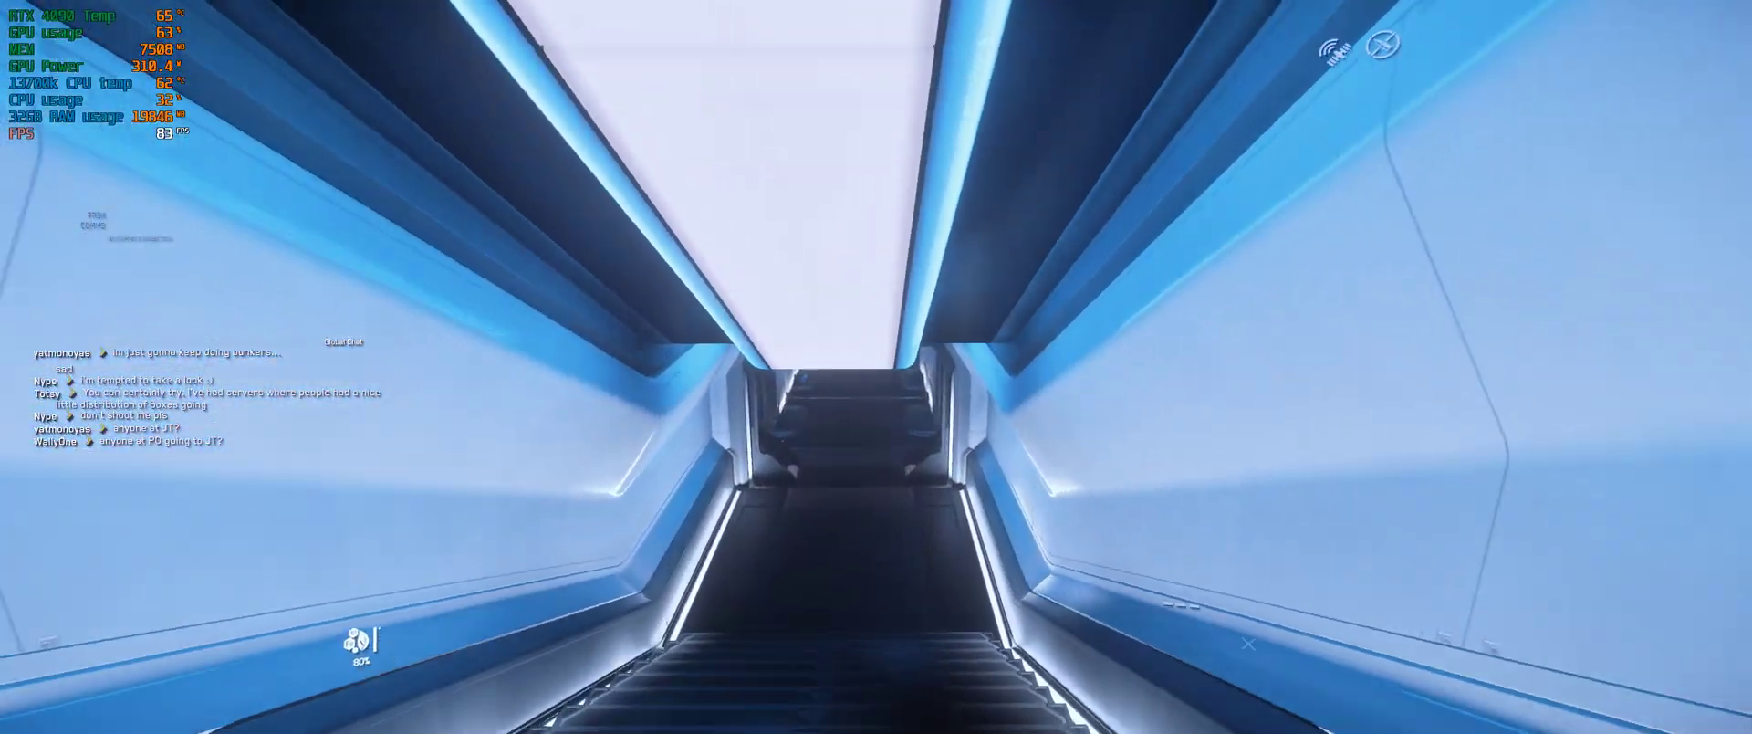
key("w")
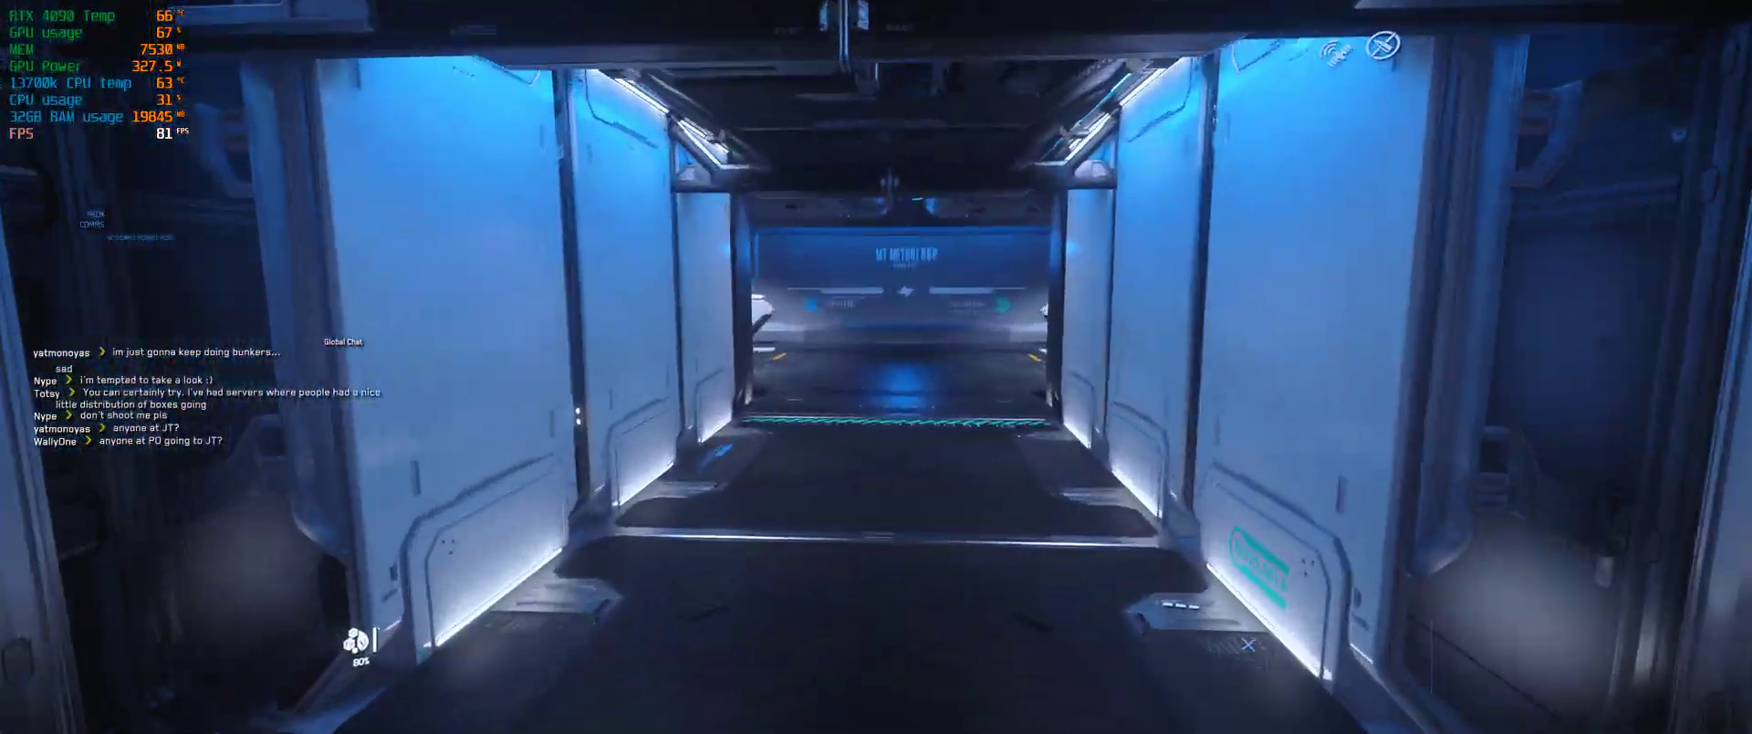
key("w")
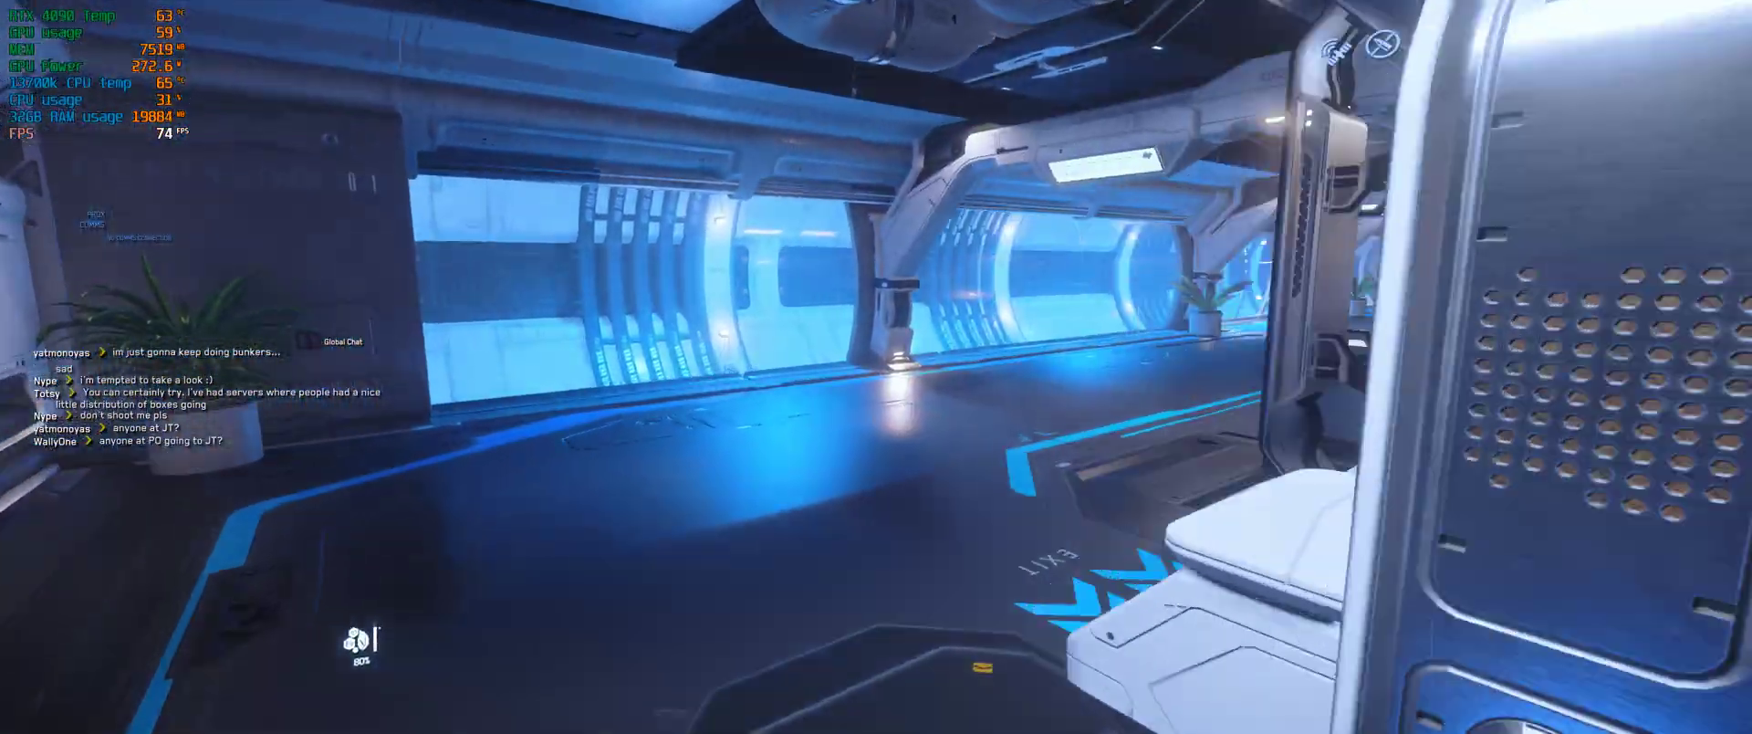
key("w")
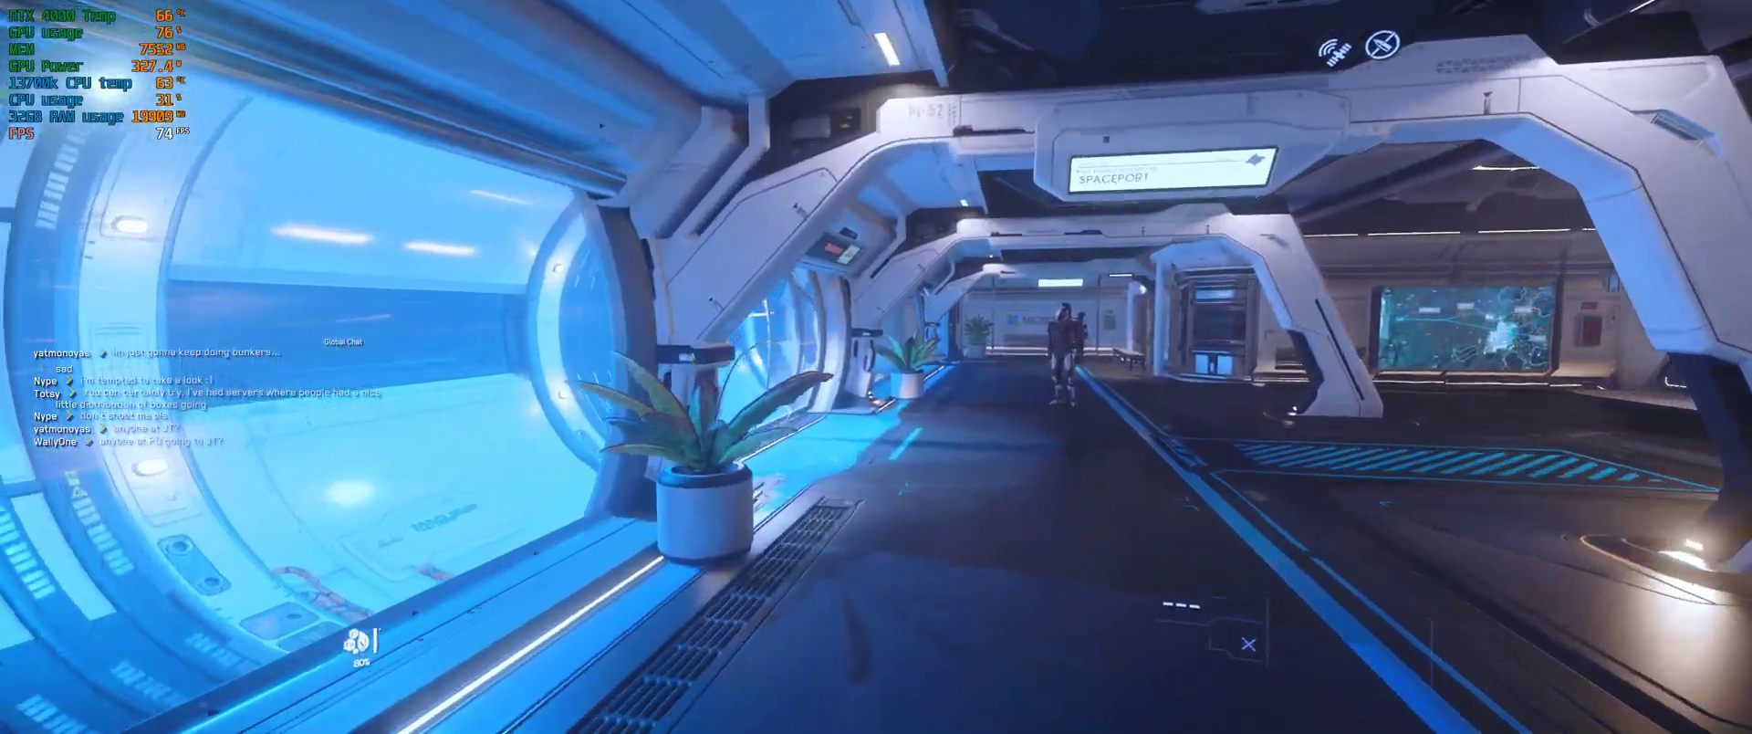
key("w")
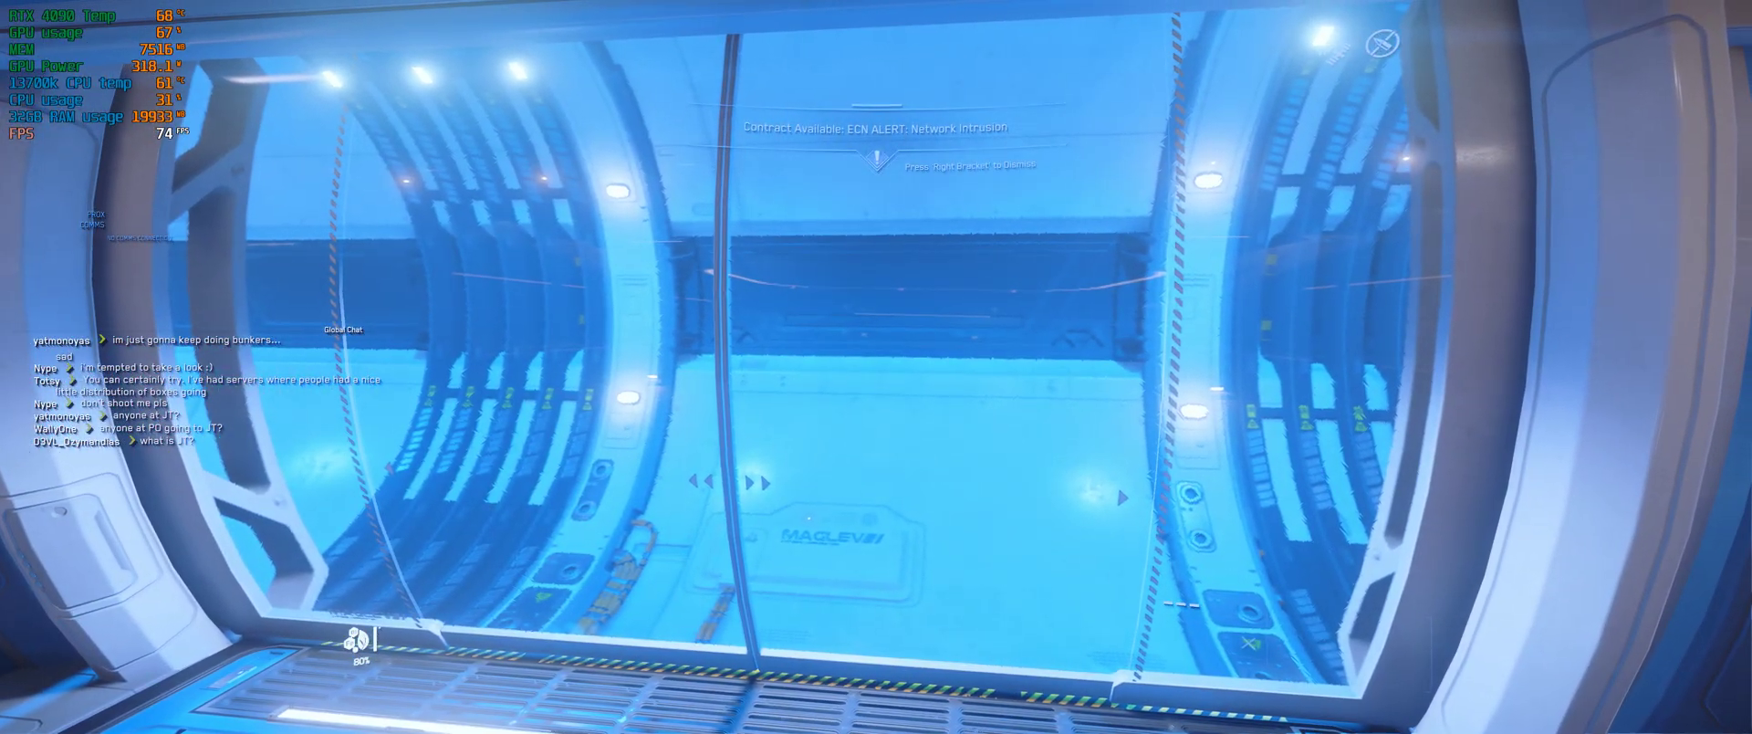
key("w")
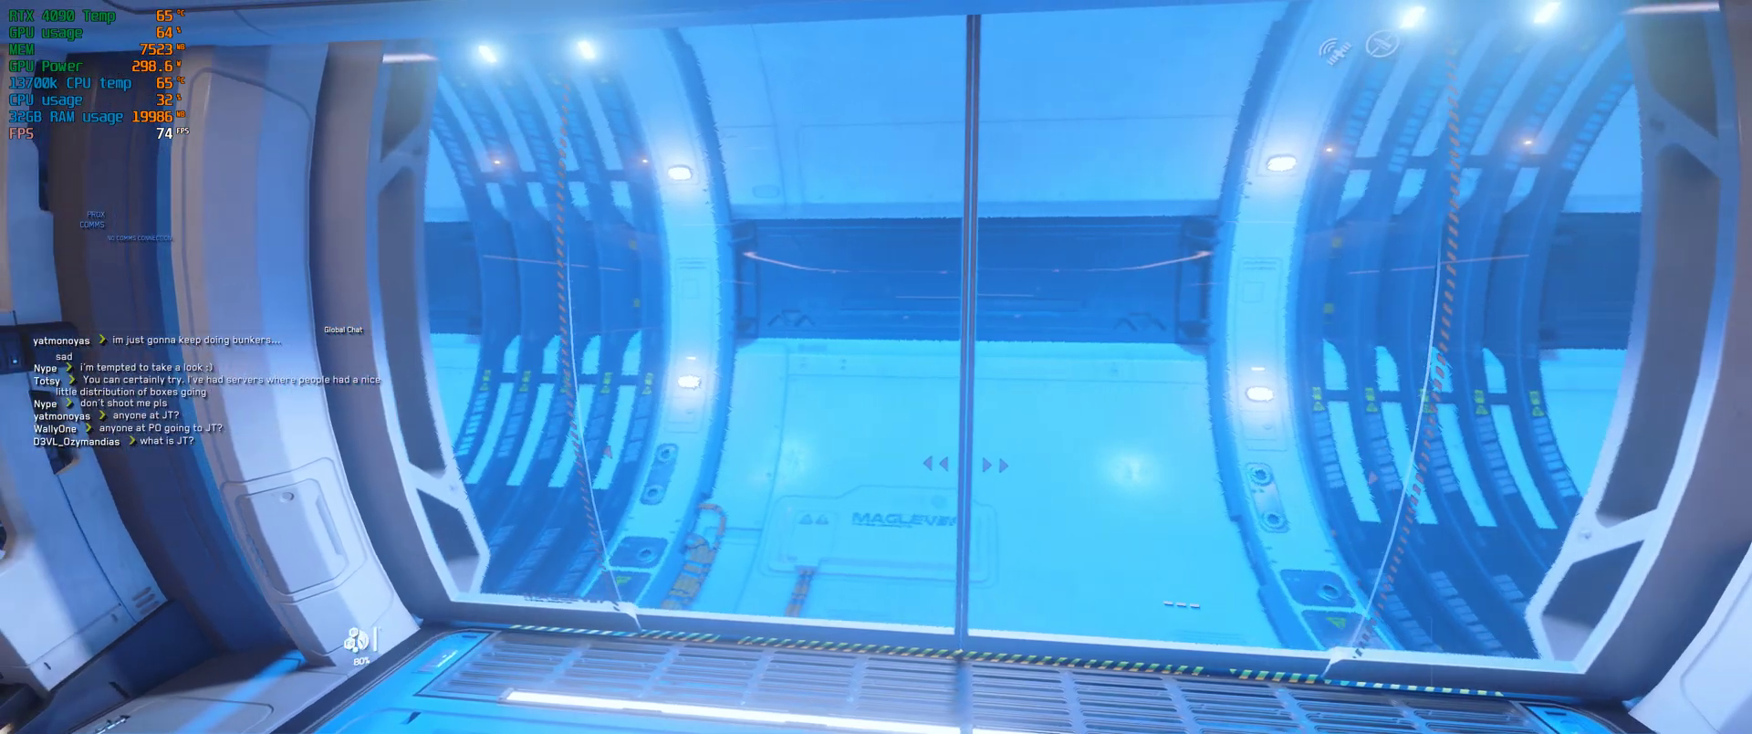
Step: Ride the metro toward the spaceport and check the per-core CPU load in Task Manager before returning to the game
key("w")
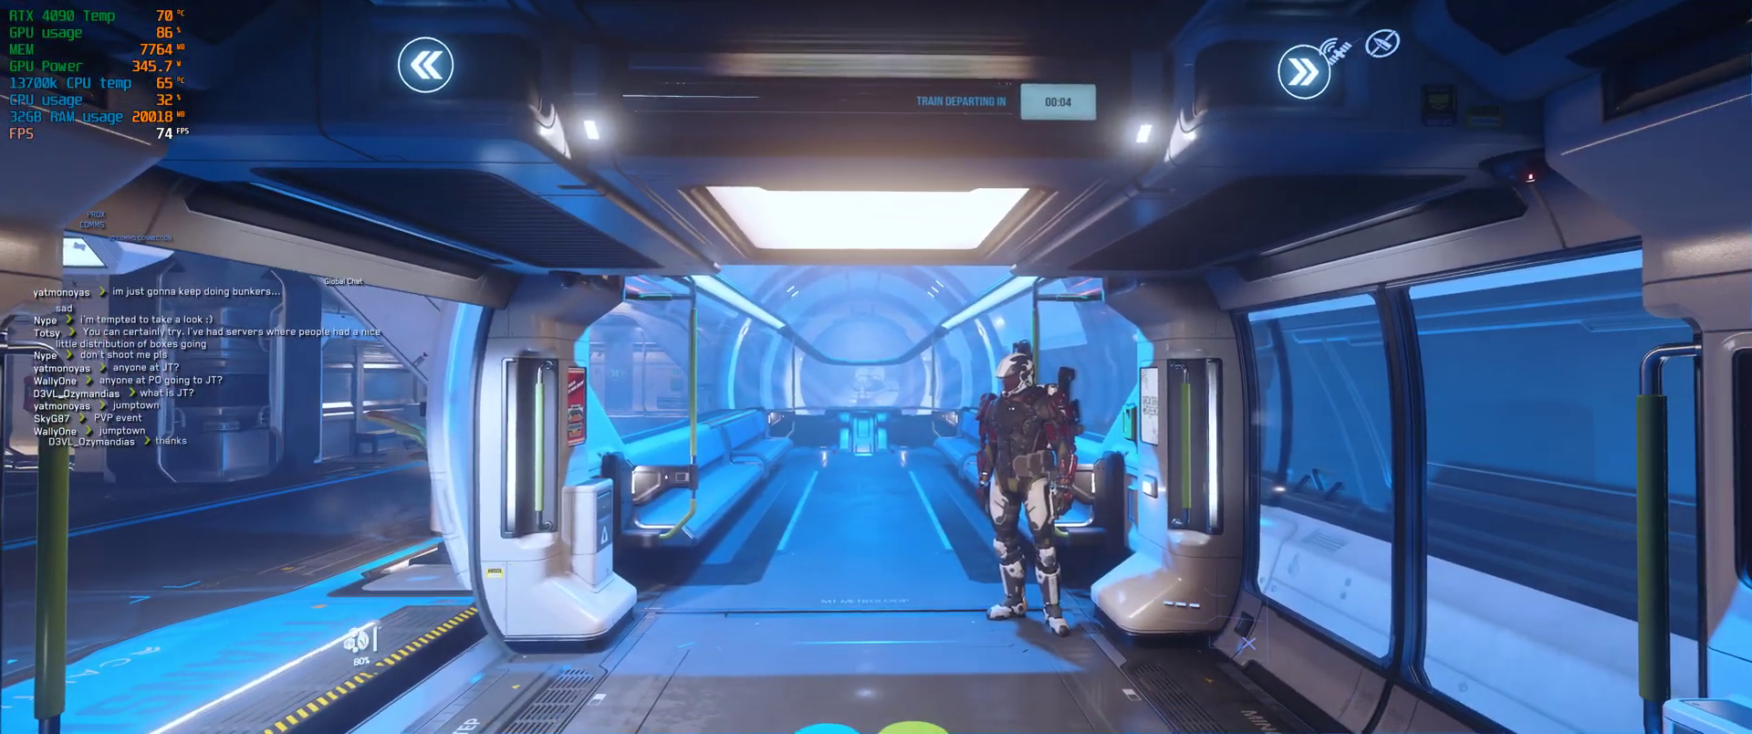
key("w")
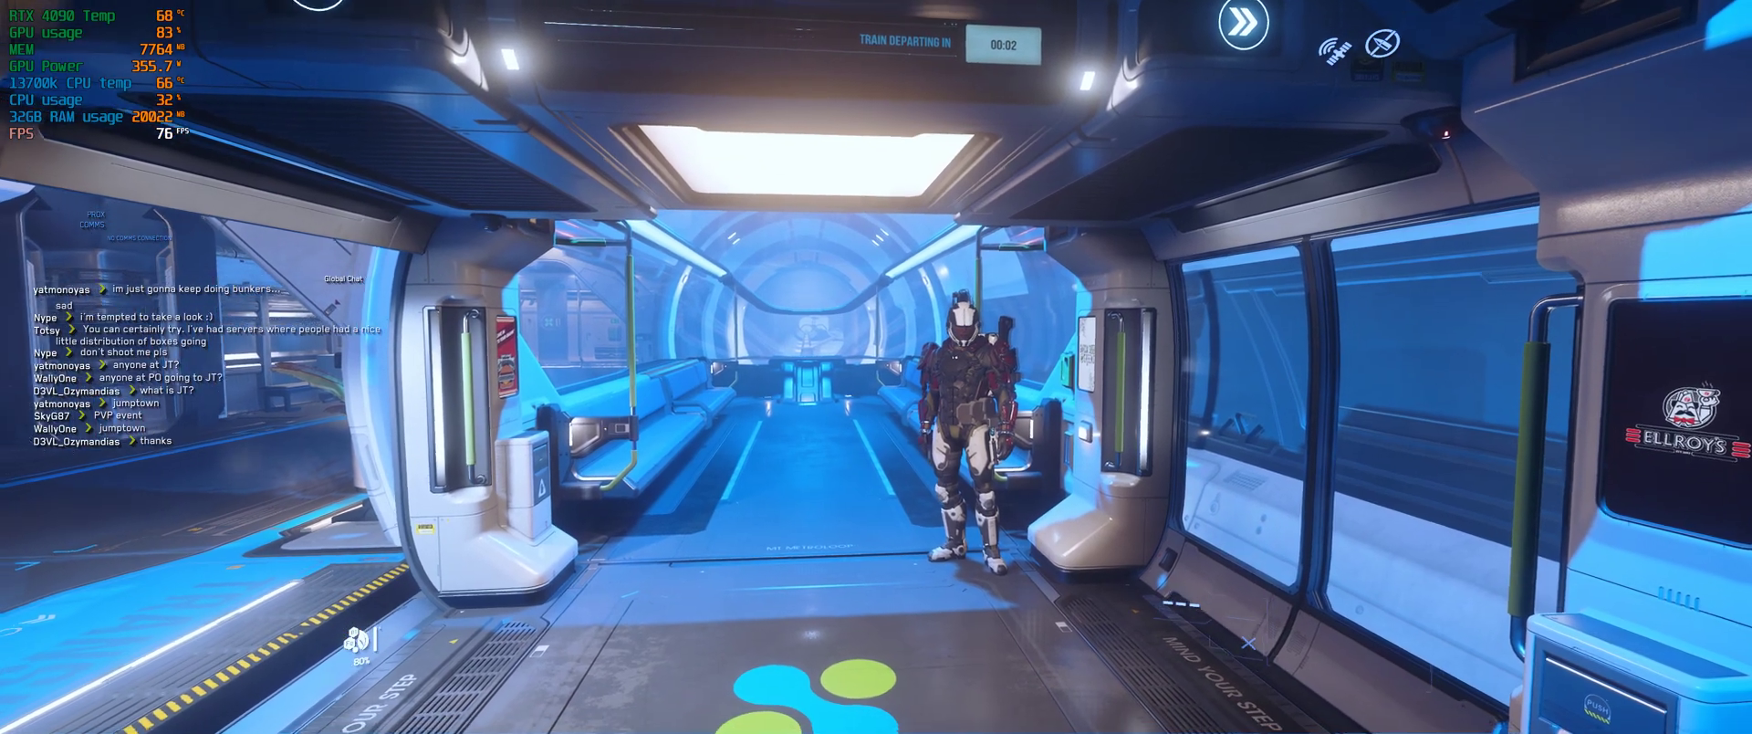
key("w")
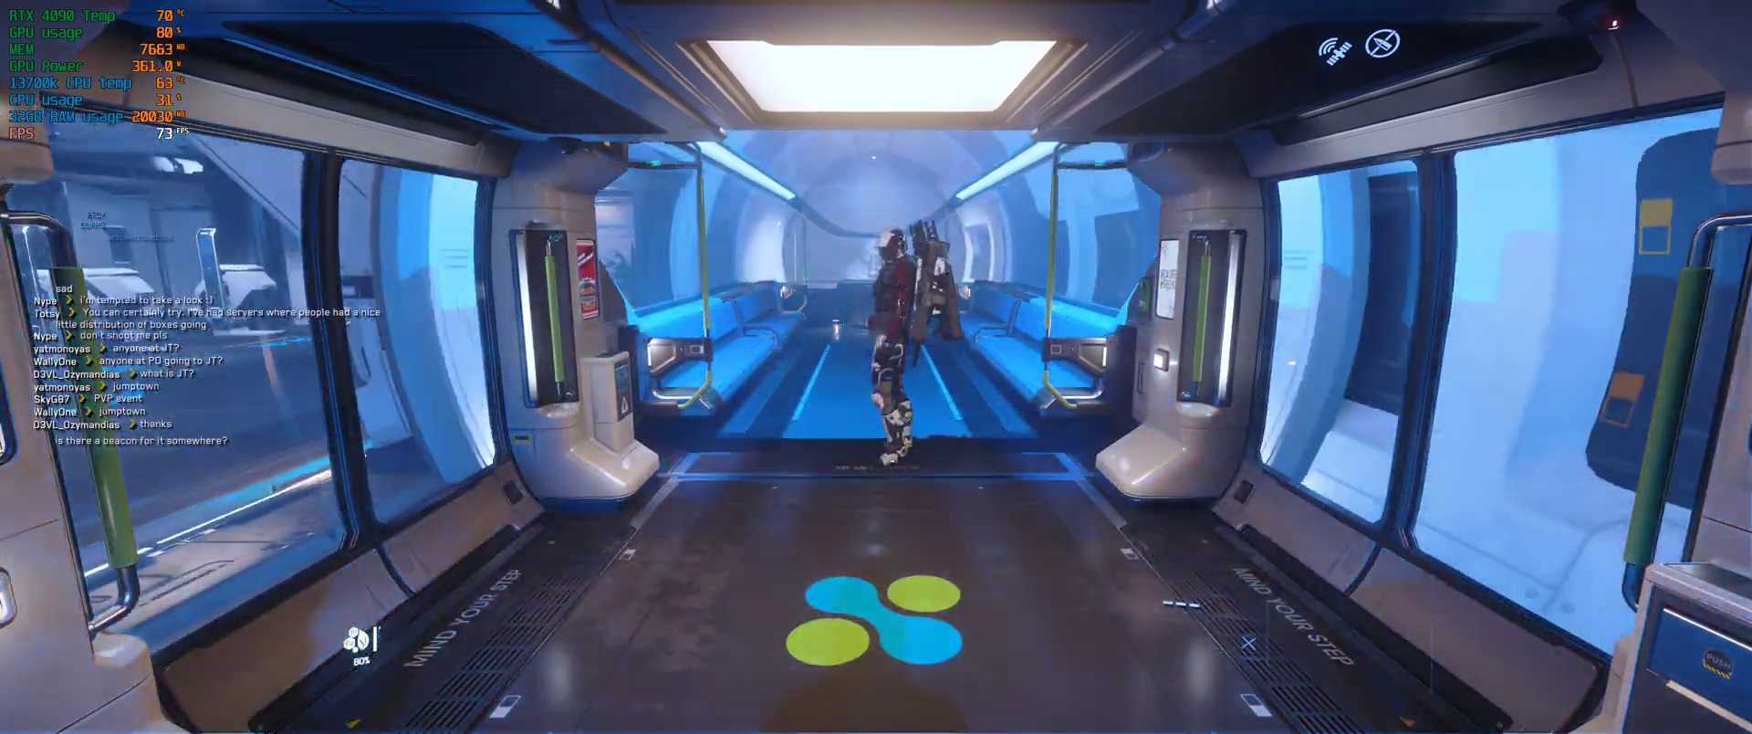
key("w")
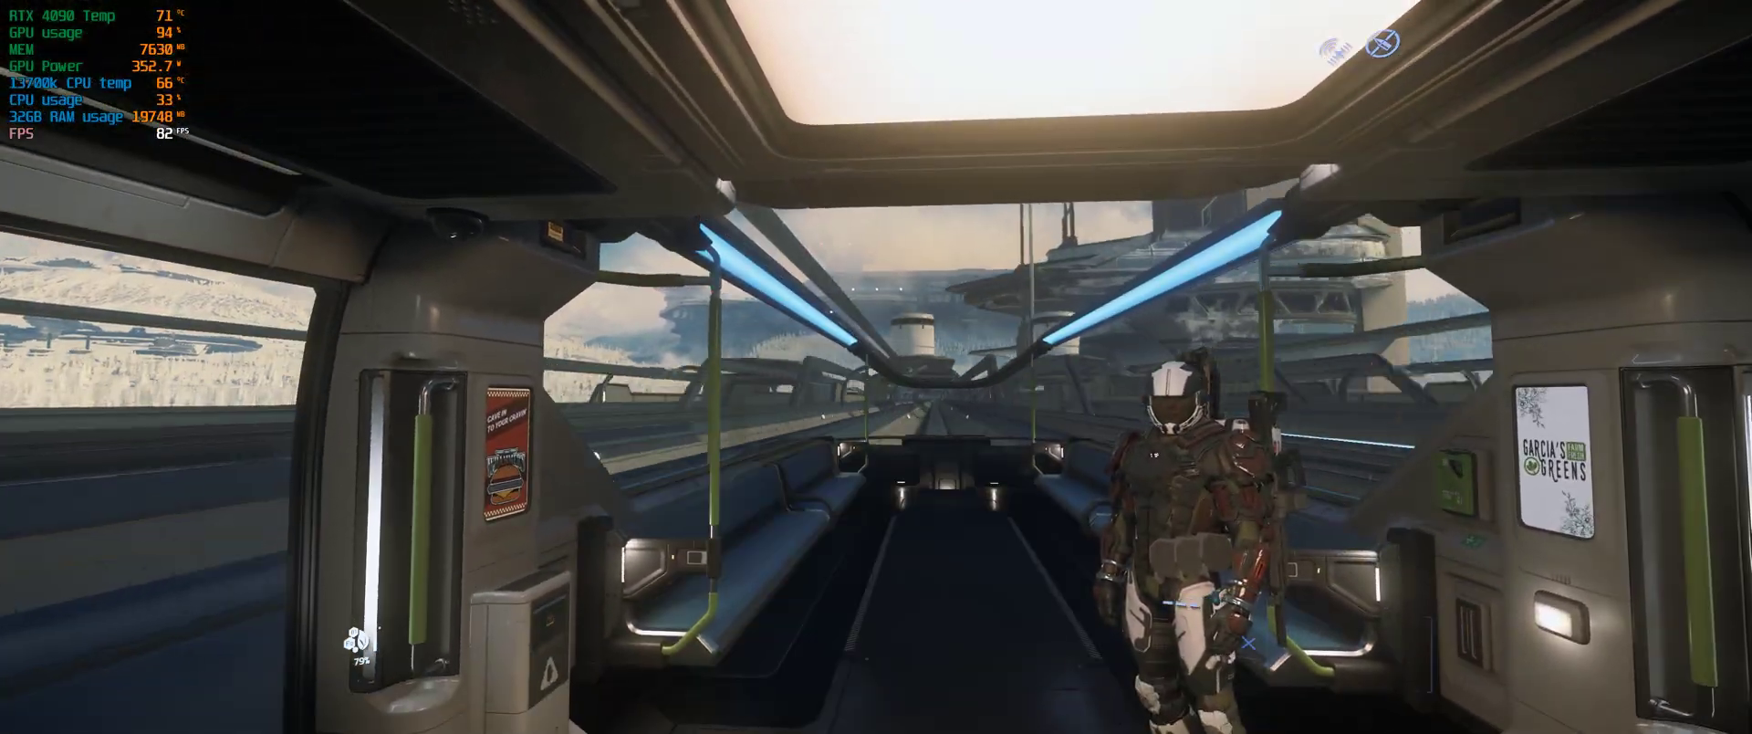
key("alt+Tab")
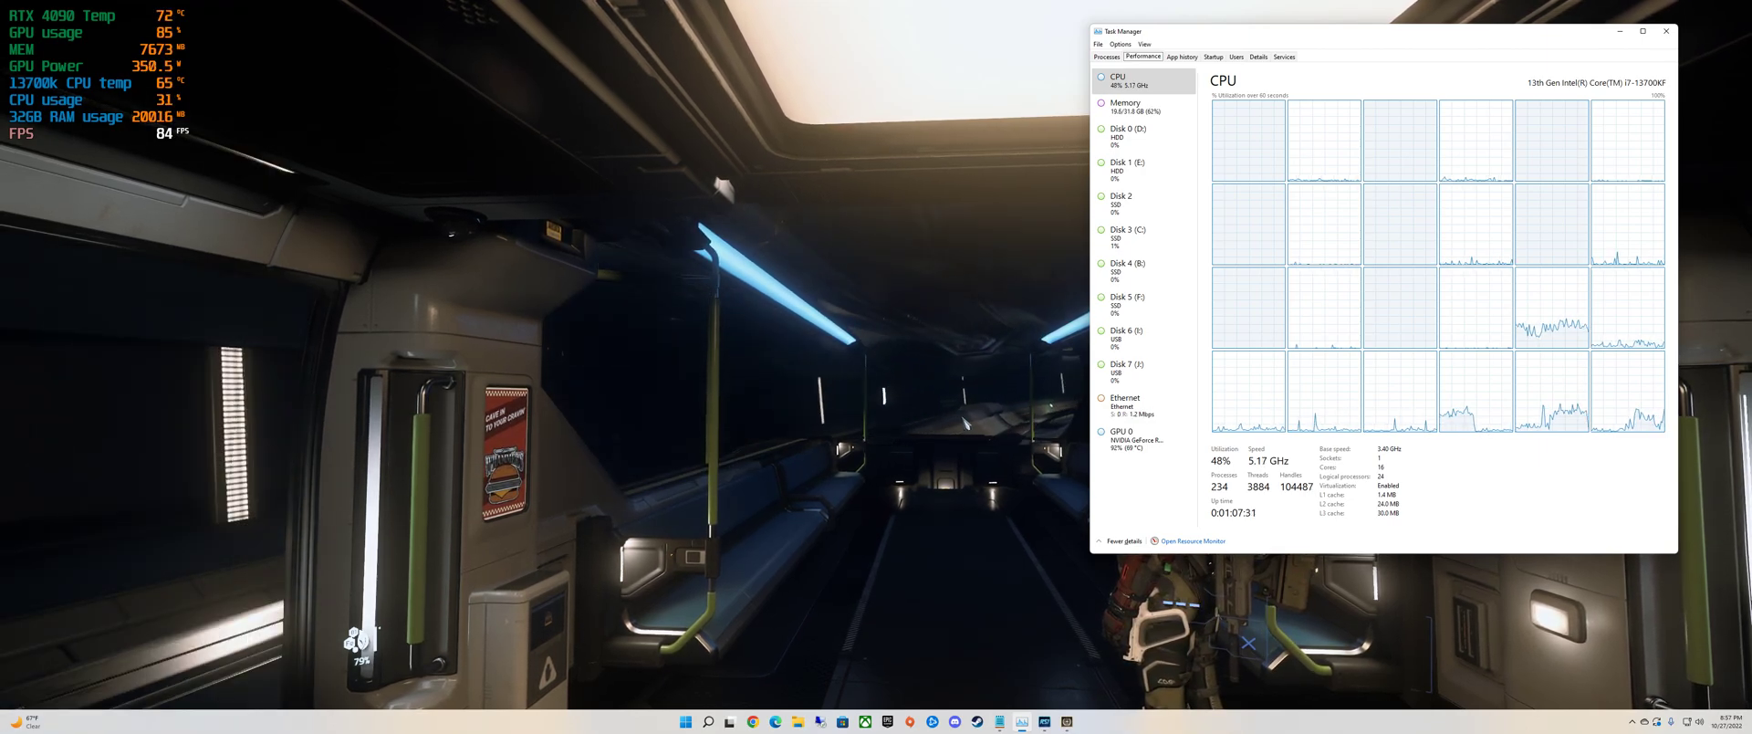
left_click(955, 425)
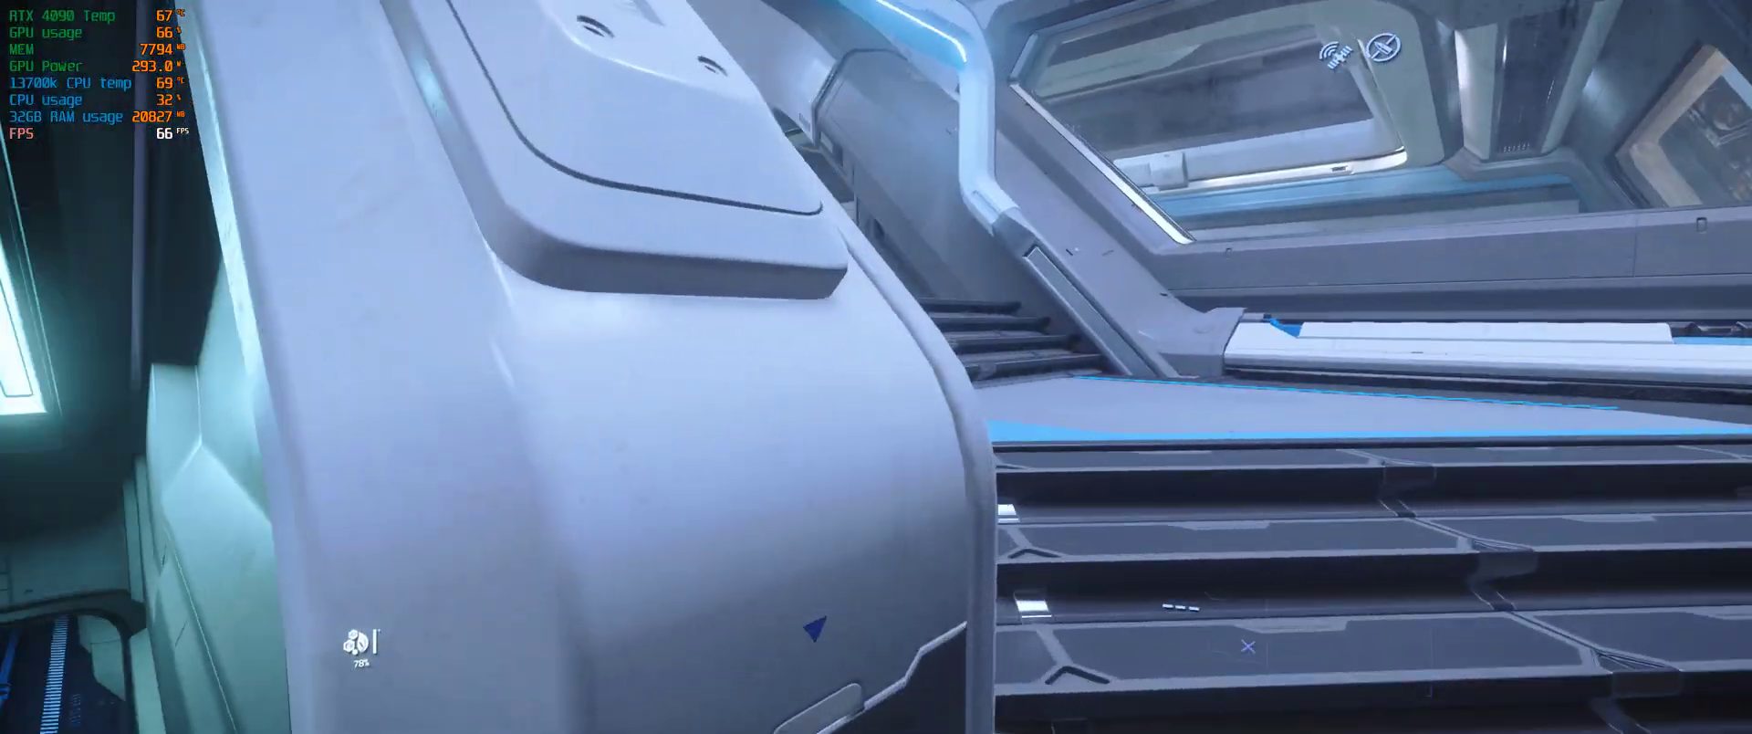
Step: Walk through the spaceport lobby and around the crowd of characters near the hangar elevators to examine the frame rate
key("w")
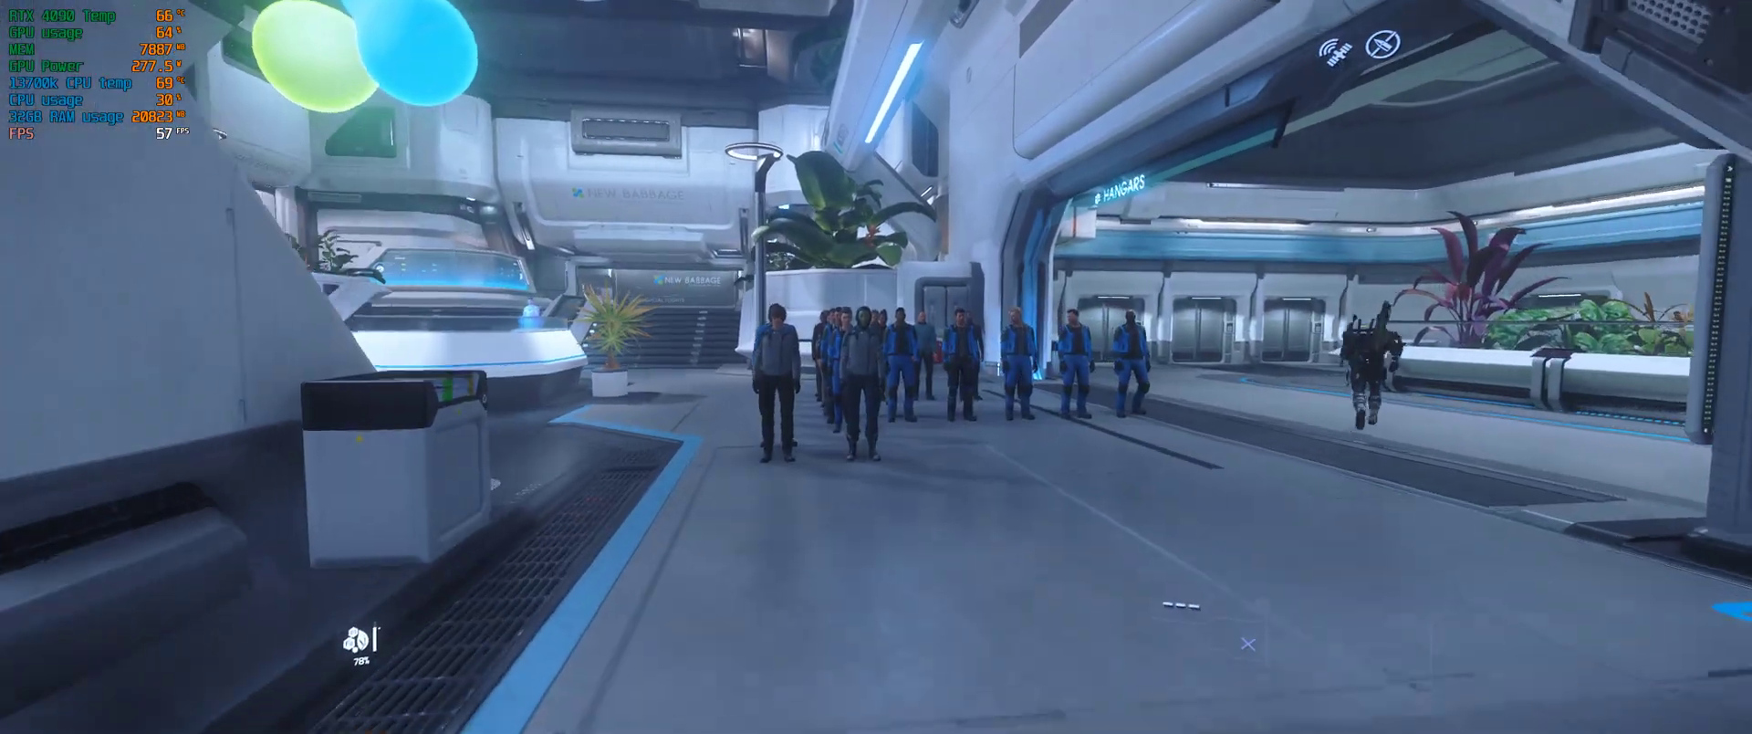
key("w")
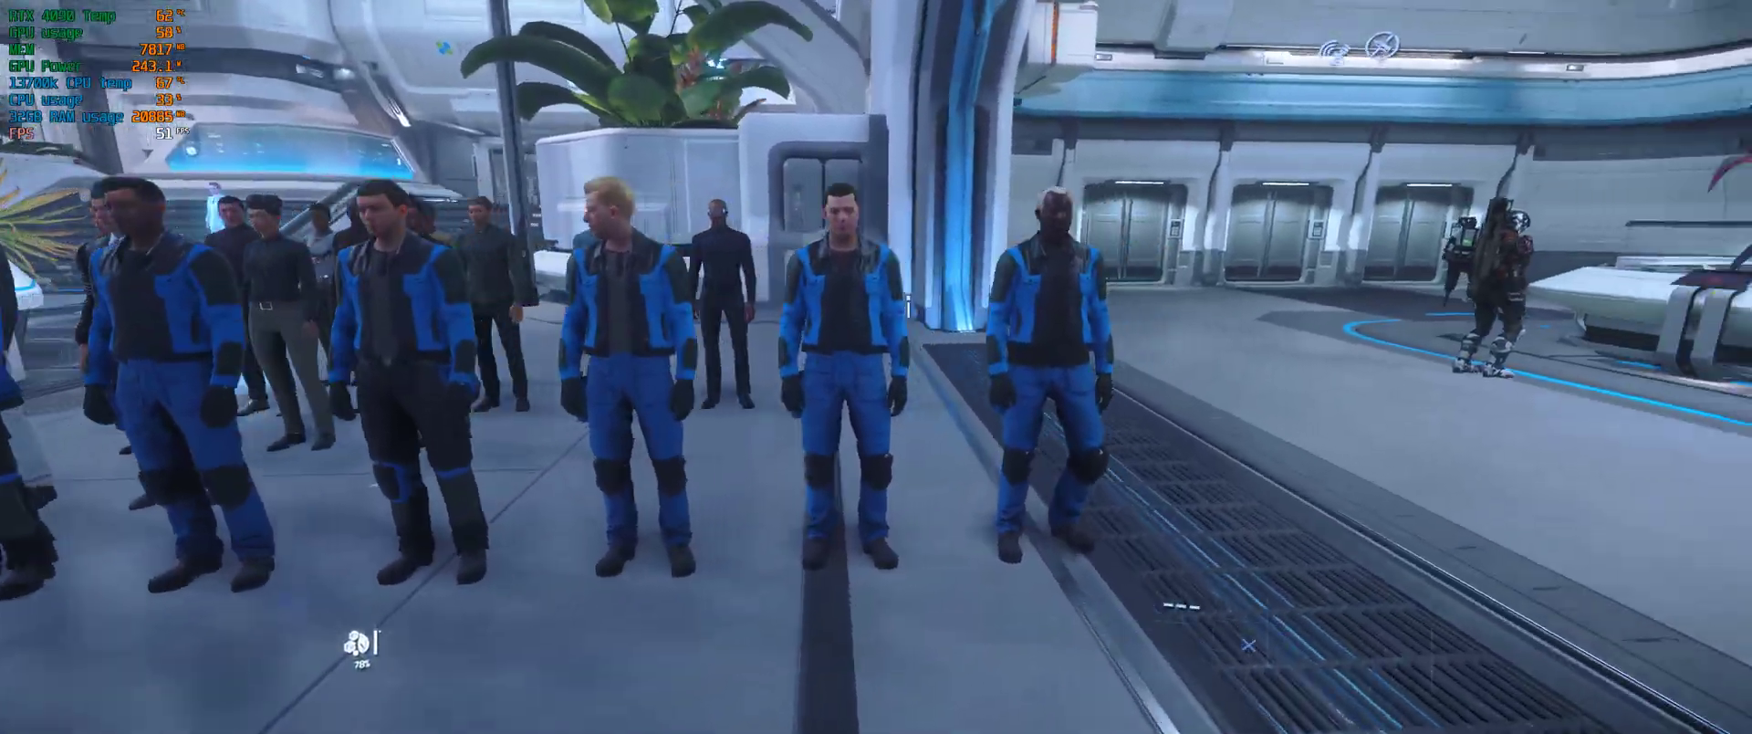
key("s")
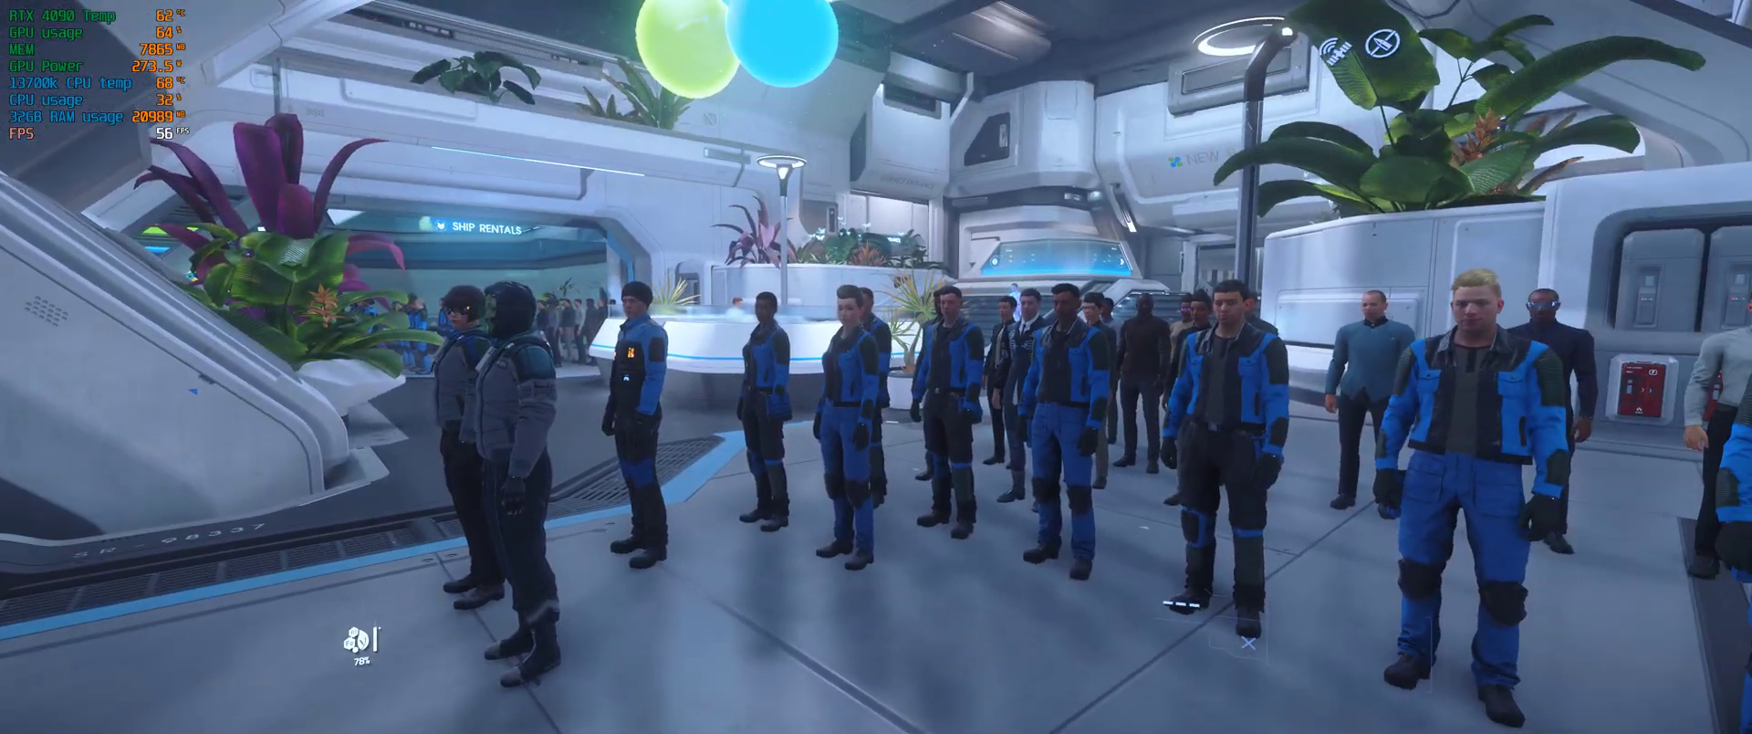
key("w")
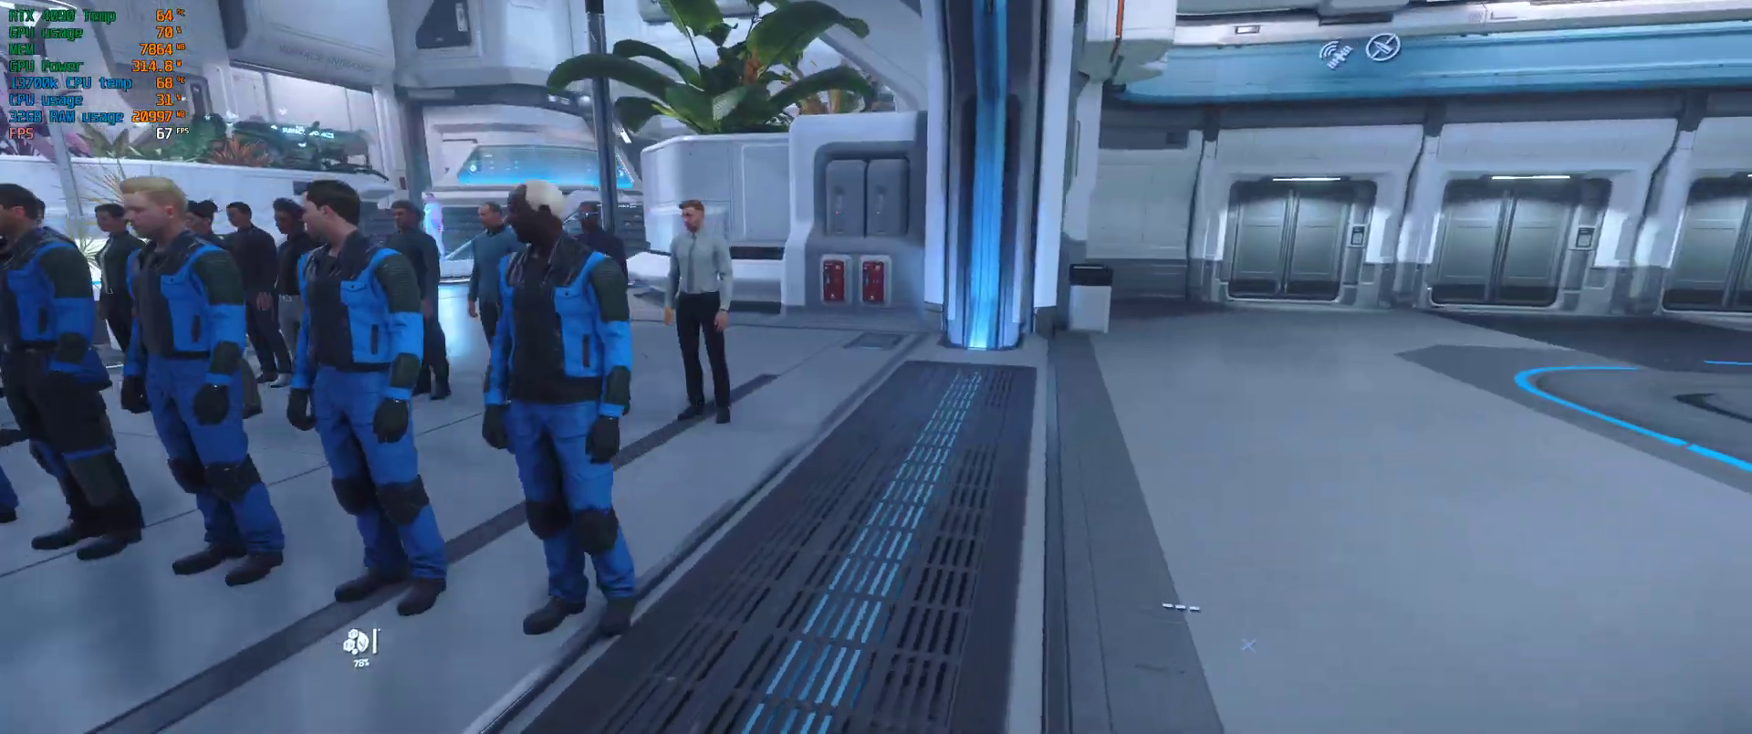
Step: Bring up the game menu, decline the exit to the main menu and check the per-core CPU load in Task Manager
key("Escape")
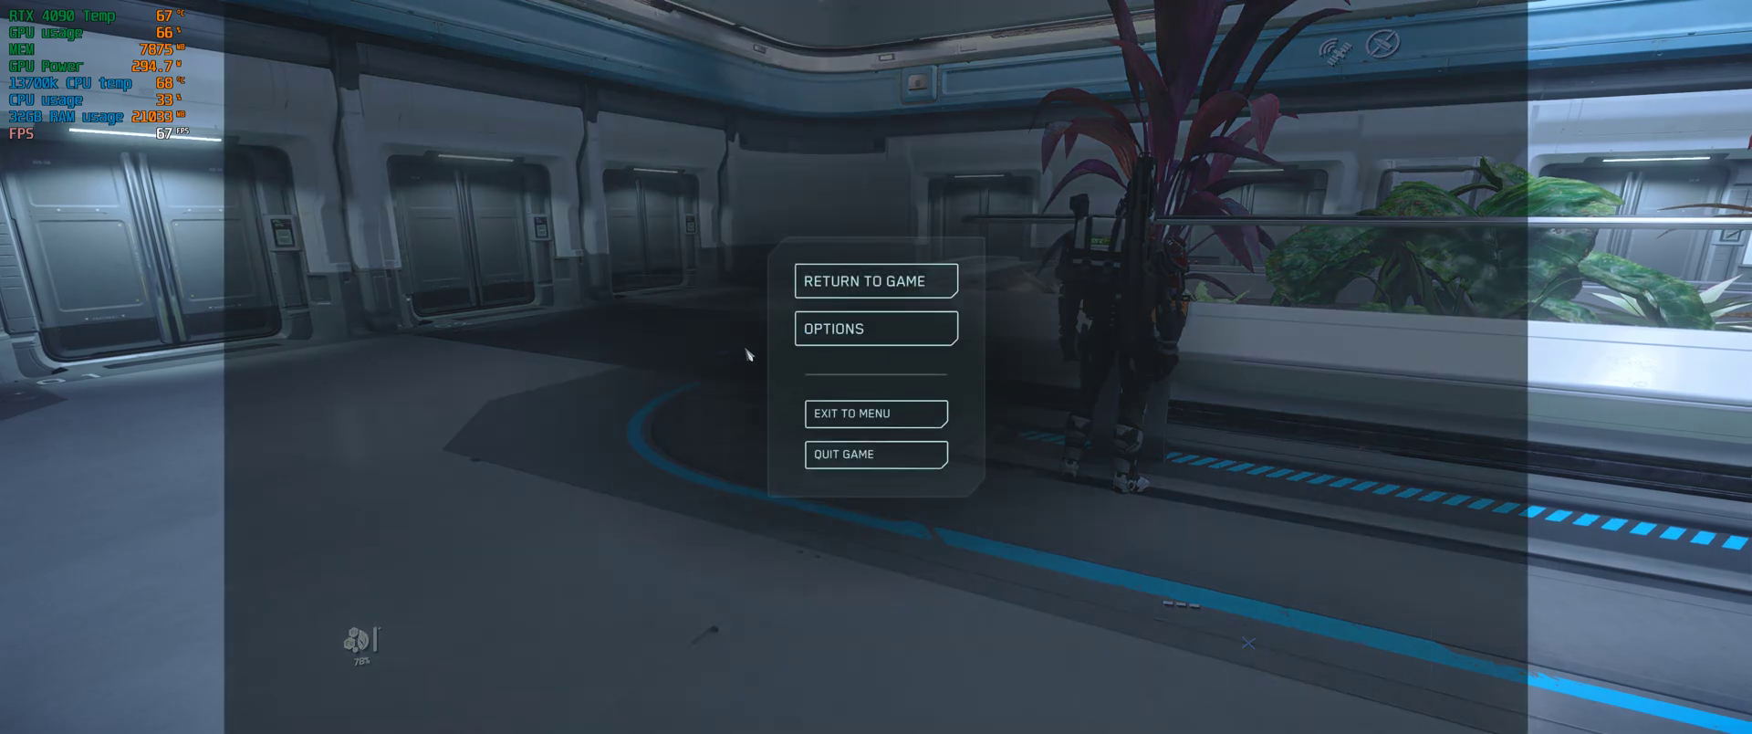
left_click(931, 415)
left_click(716, 383)
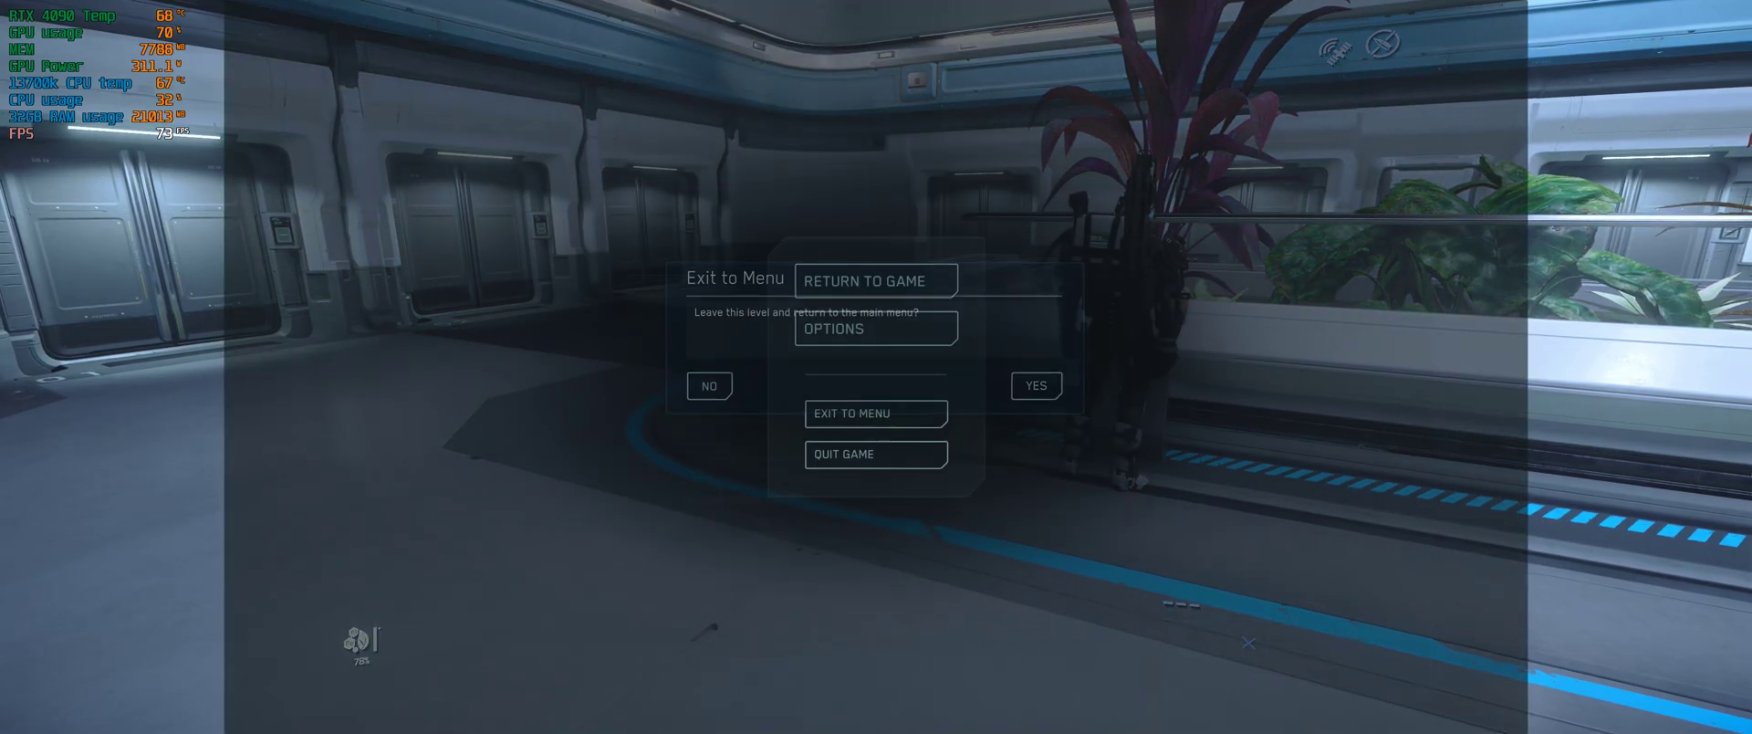
key("ctrl+shift+Escape")
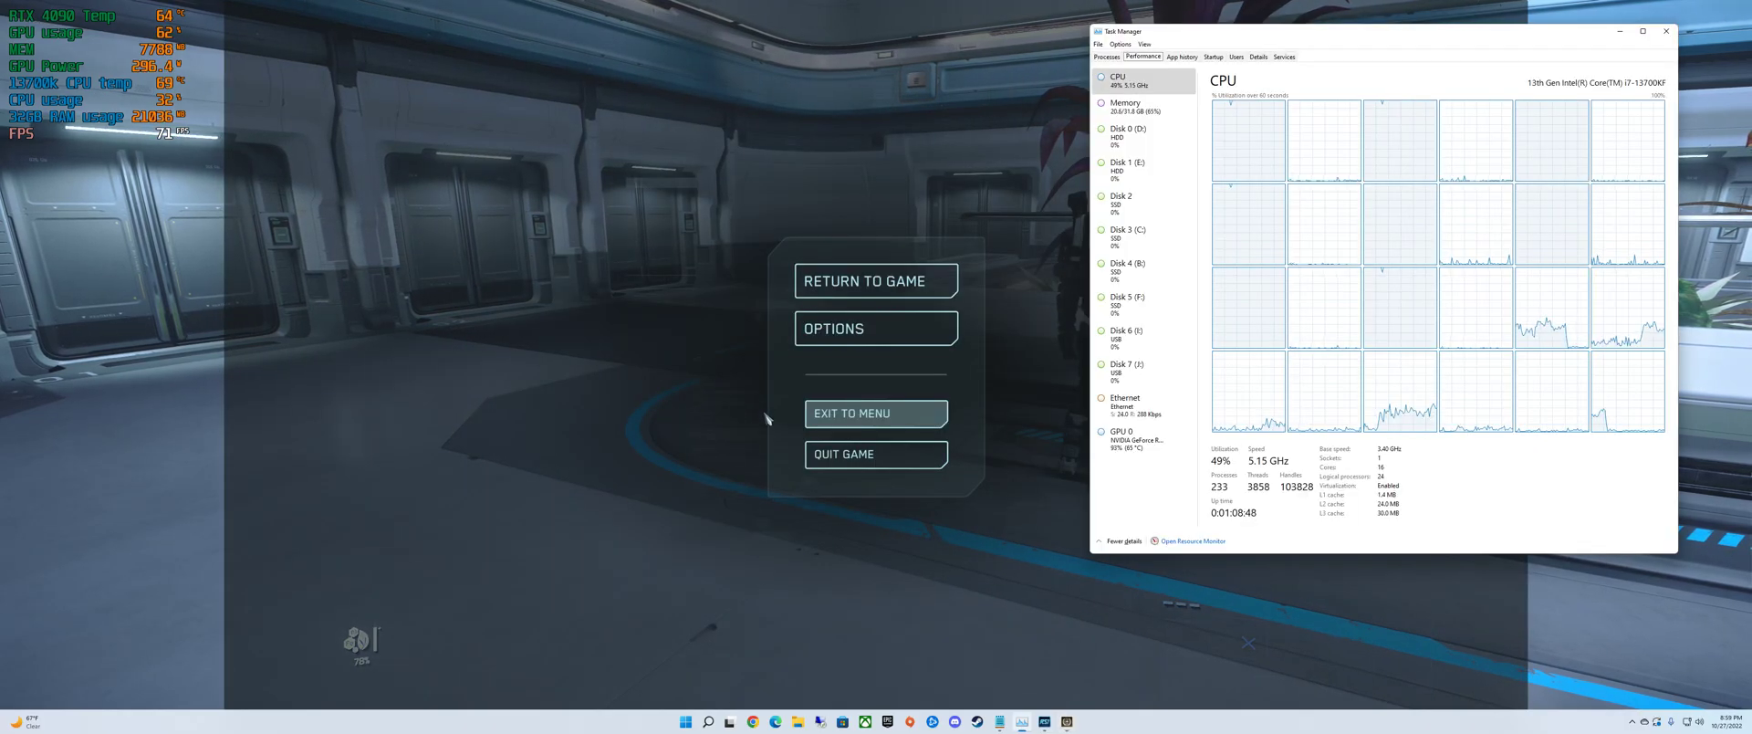
Step: Exit the Persistent Universe to the main menu and quit Star Citizen to the desktop
left_click(867, 418)
left_click(876, 420)
left_click(1038, 385)
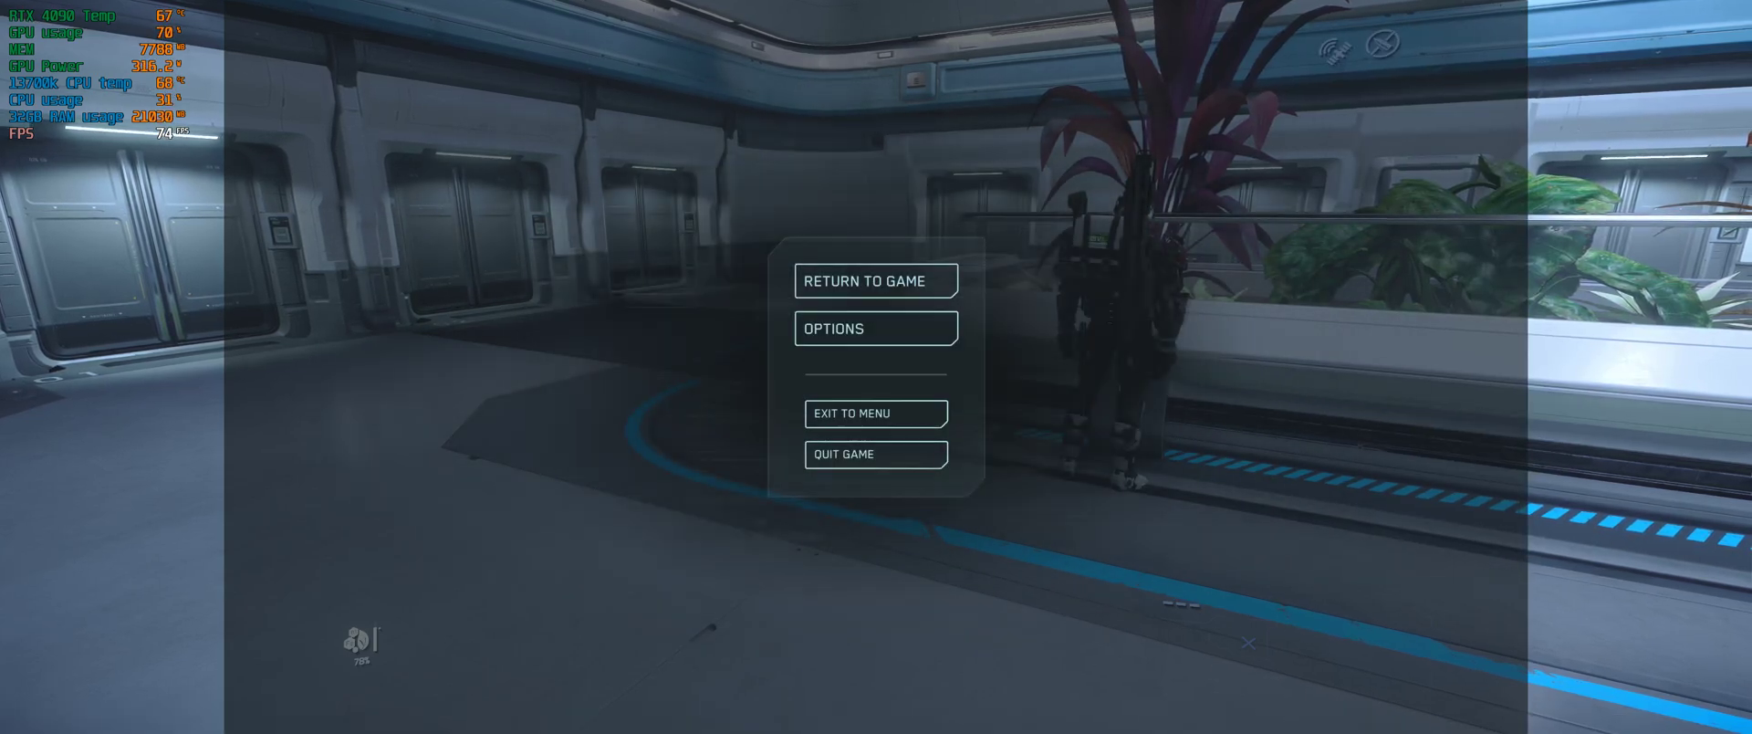
key("Escape")
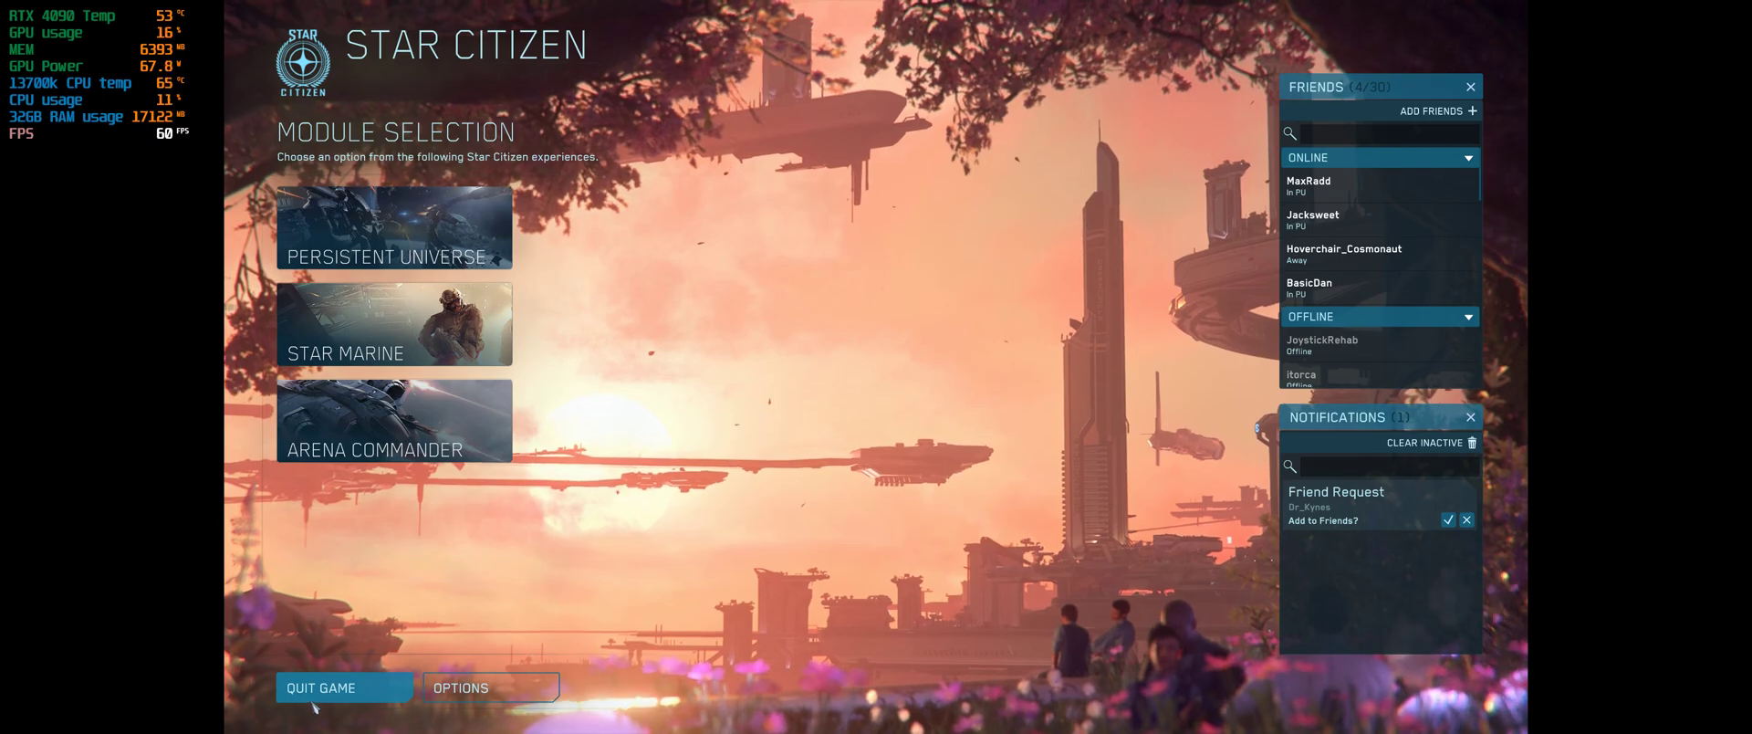
left_click(313, 700)
left_click(965, 450)
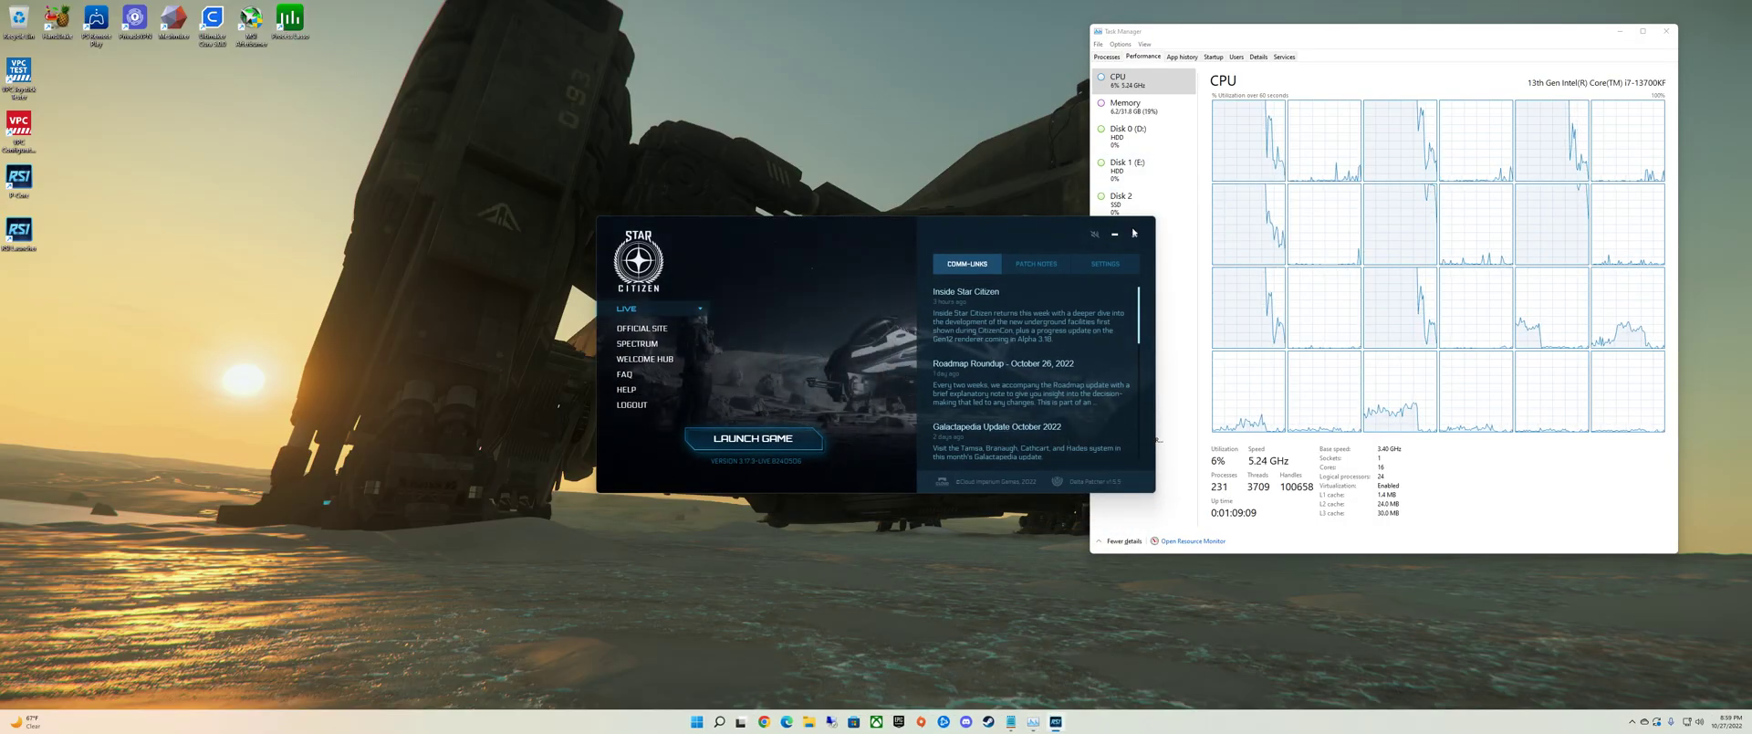
Step: Start Process Lasso with permission to make changes and show only the active processes
double_click(290, 20)
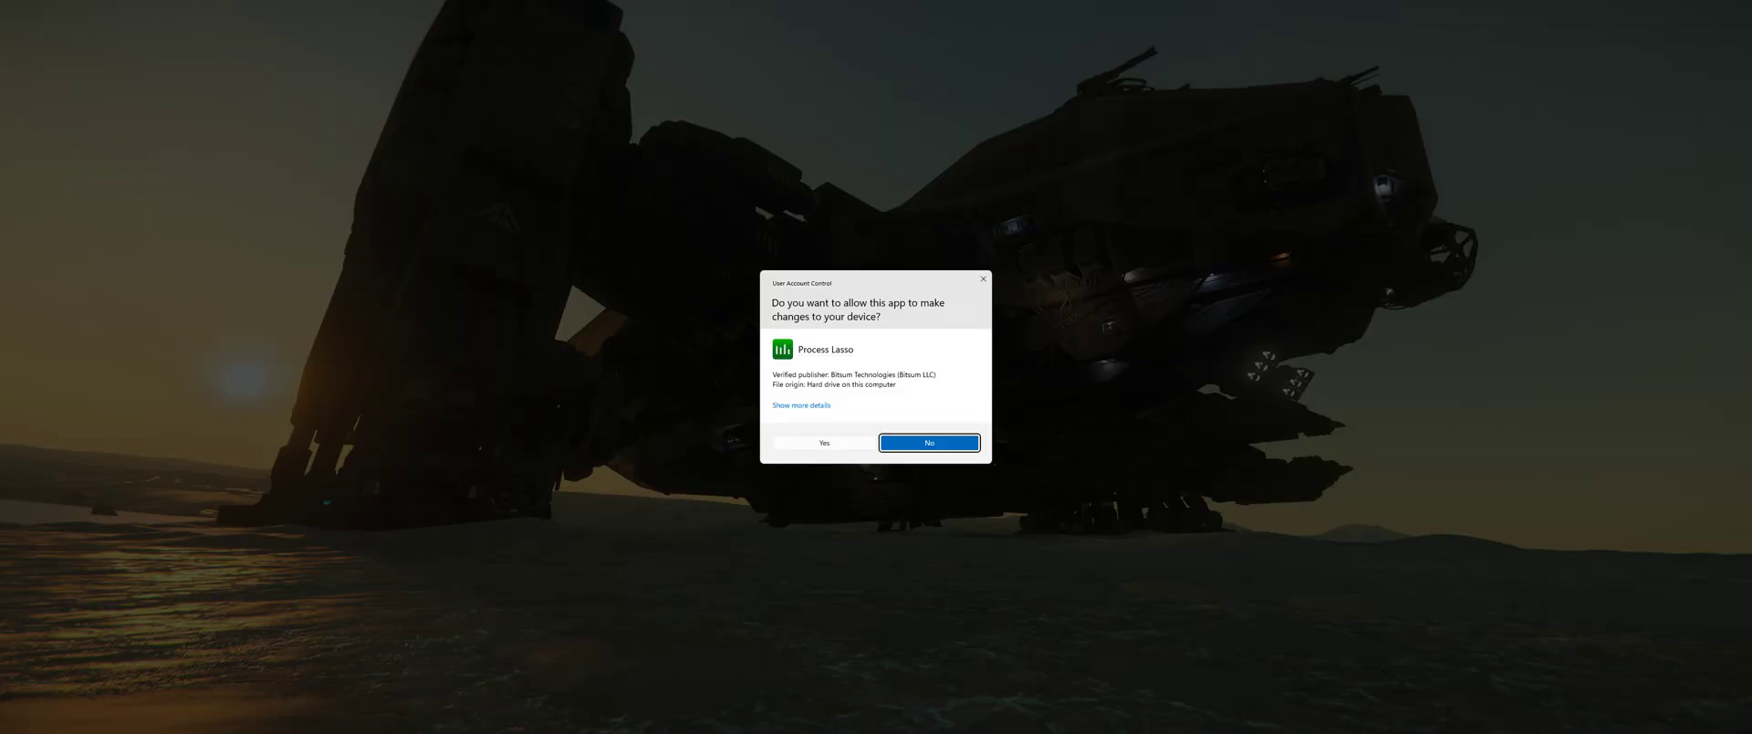
left_click(824, 443)
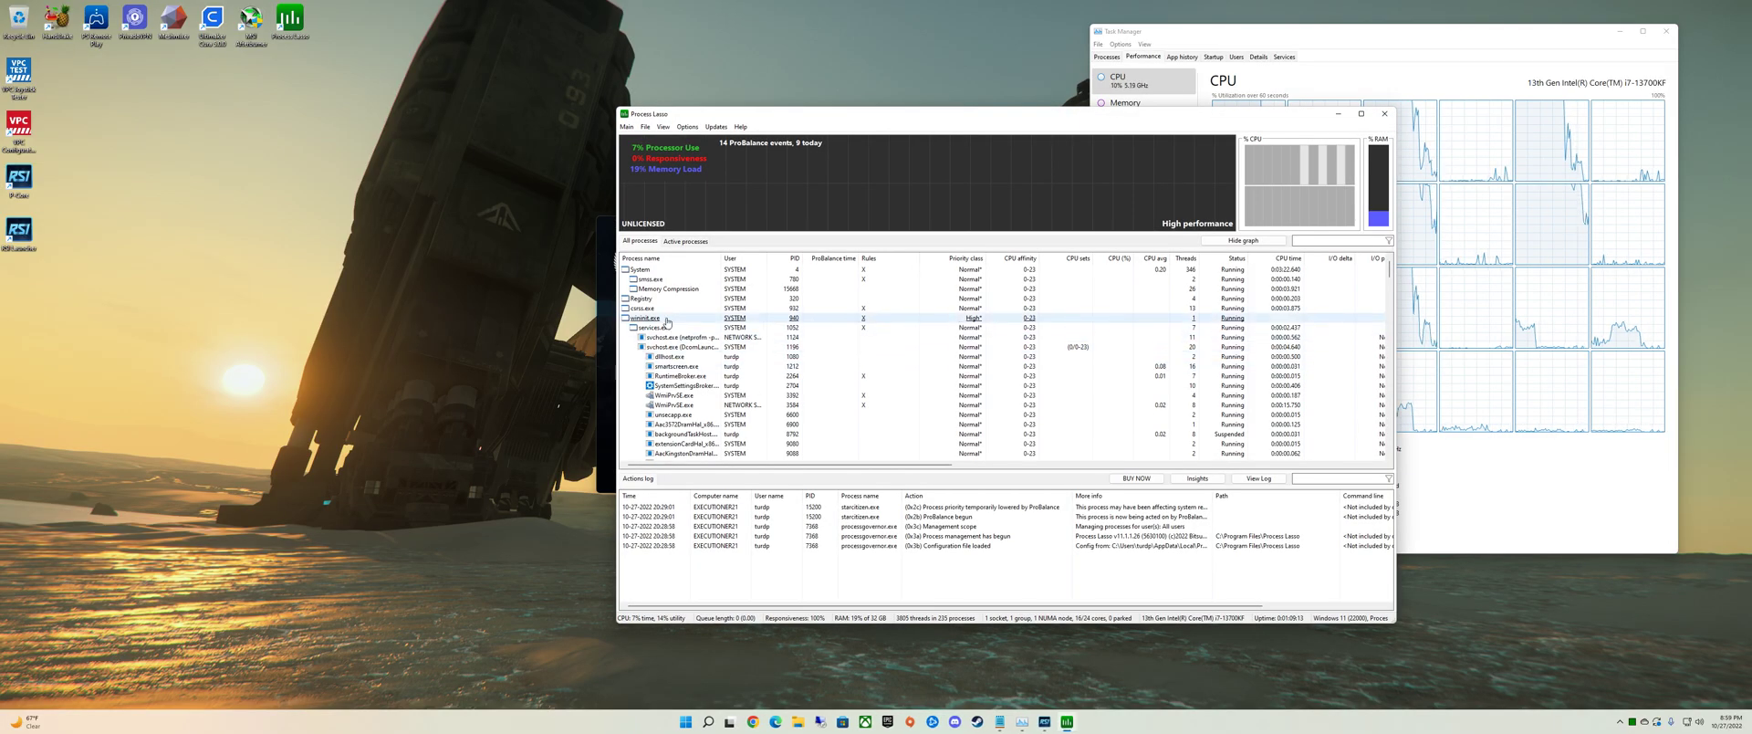
left_click(681, 240)
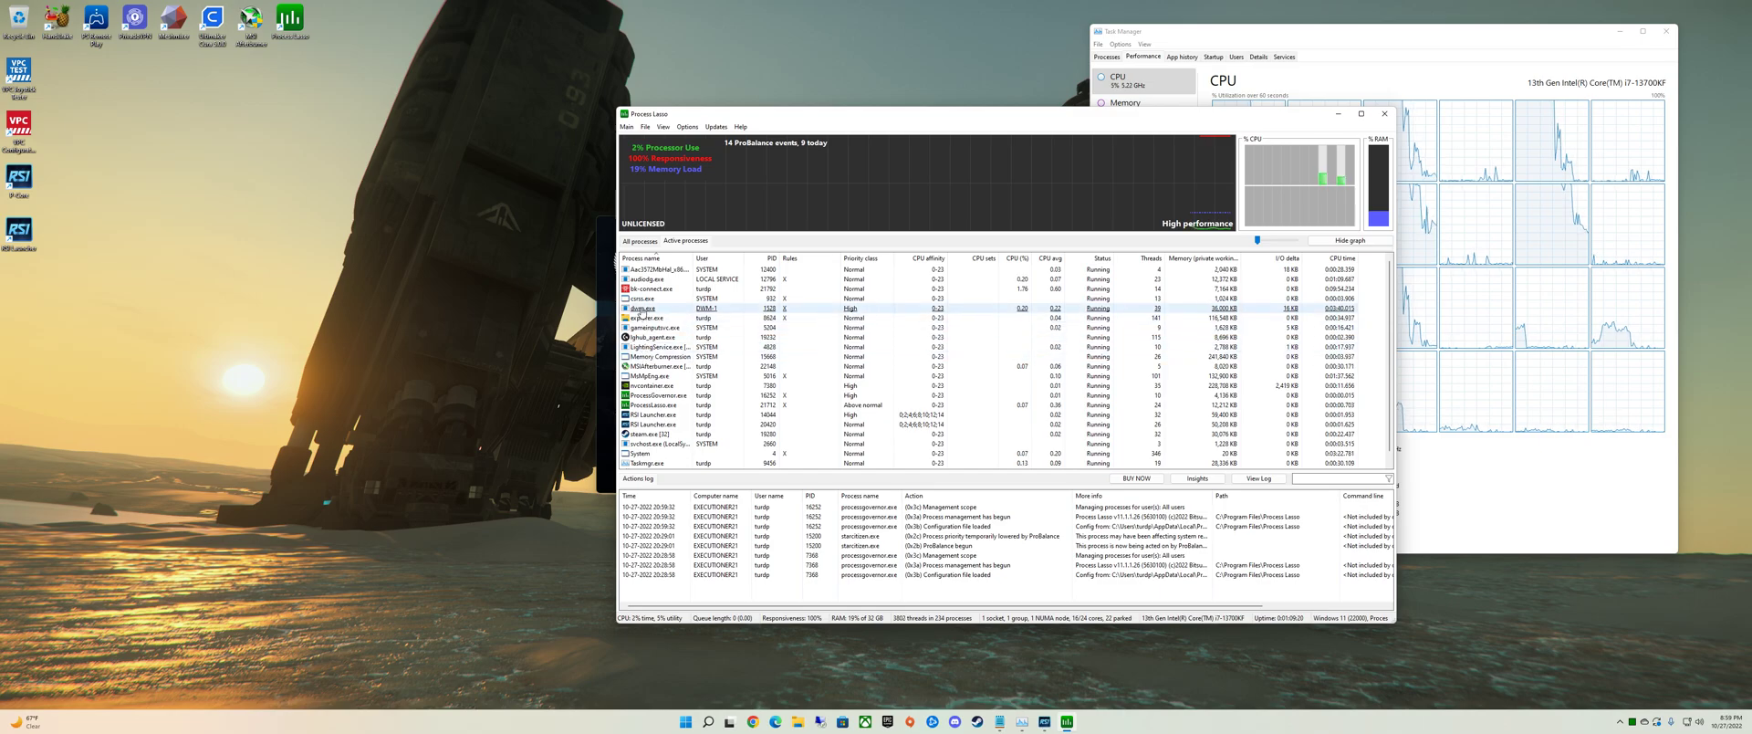
Step: Open the Always CPU Sets assignment for the RSI Launcher process and set the affinity bitmask to 5555
right_click(645, 425)
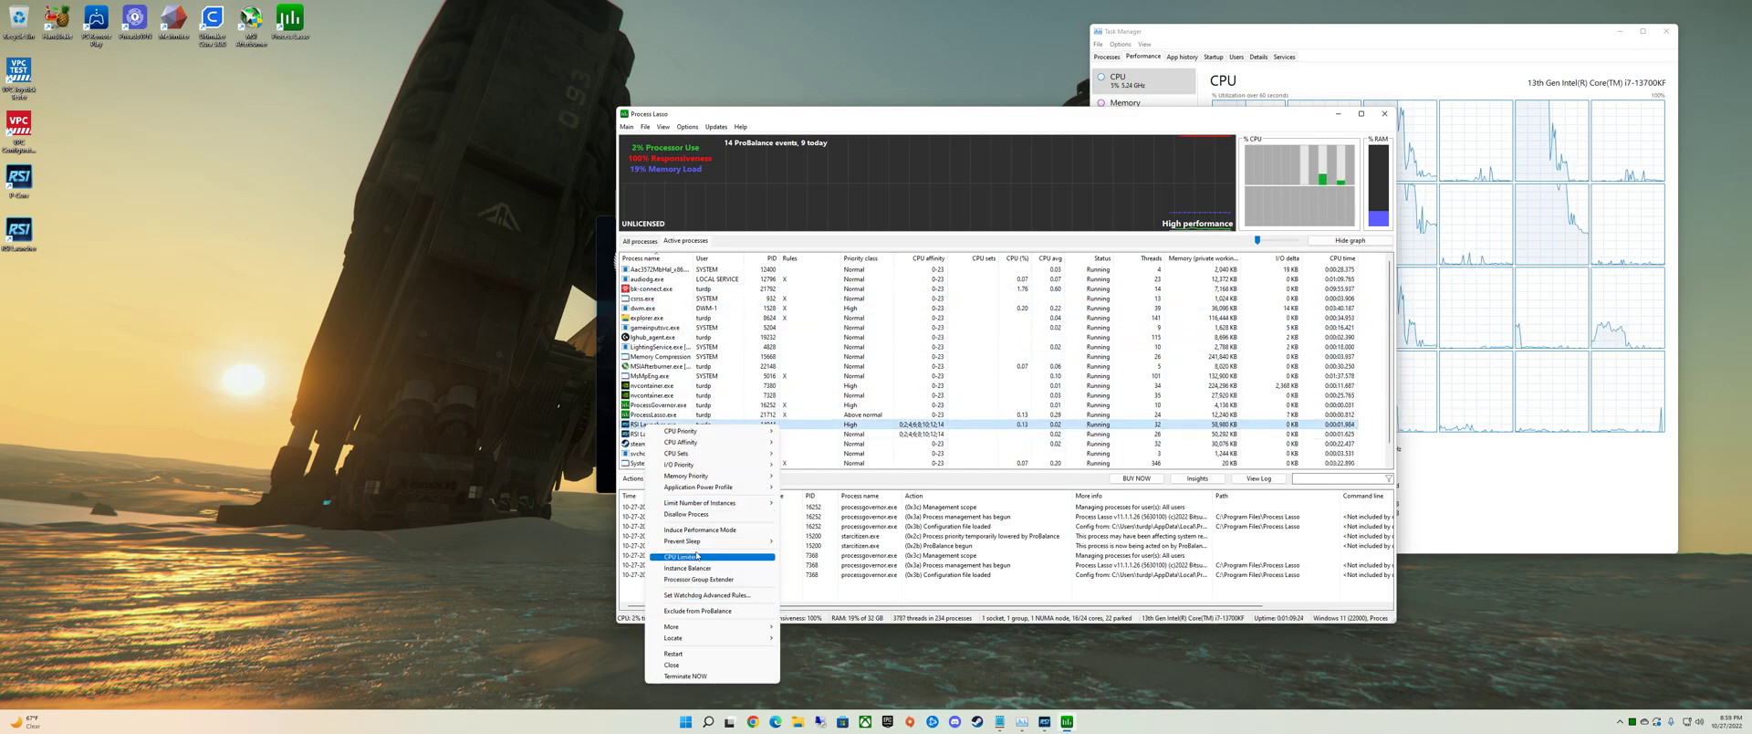
mouse_move(721, 454)
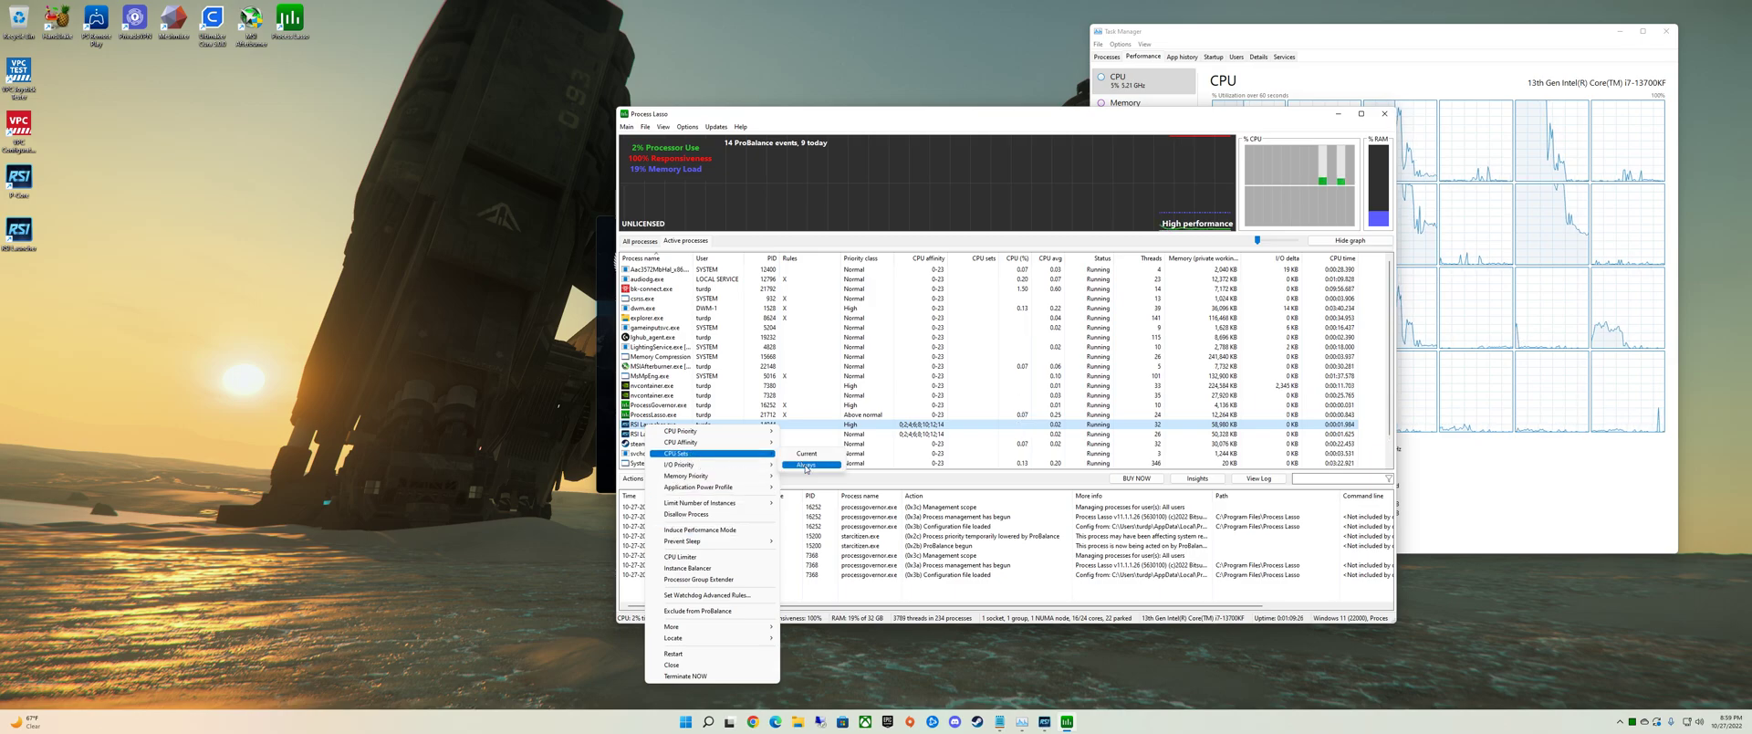
left_click(806, 465)
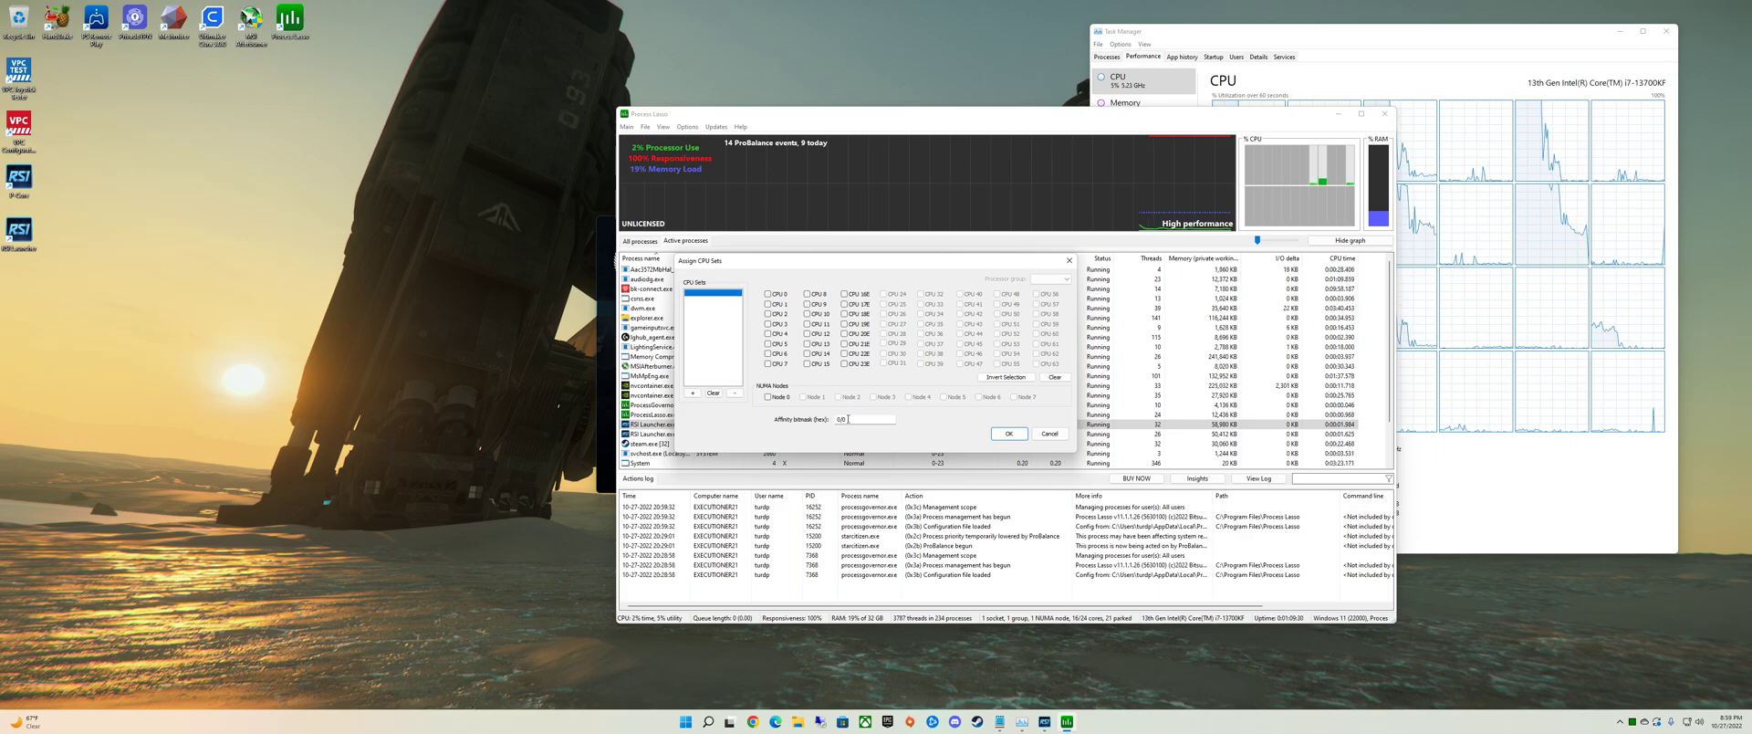
type("555")
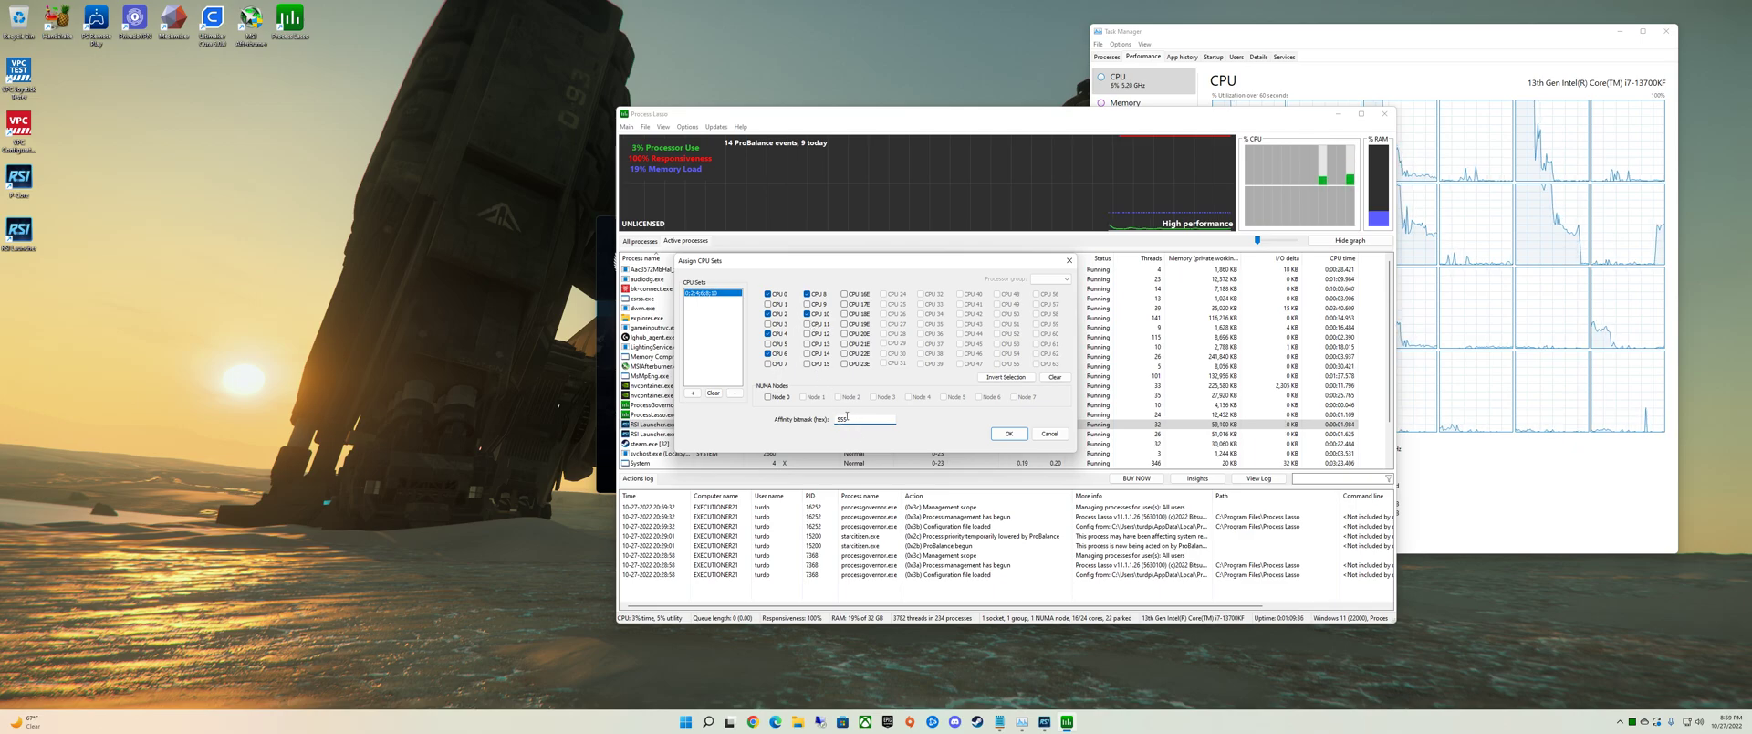
left_click(858, 421)
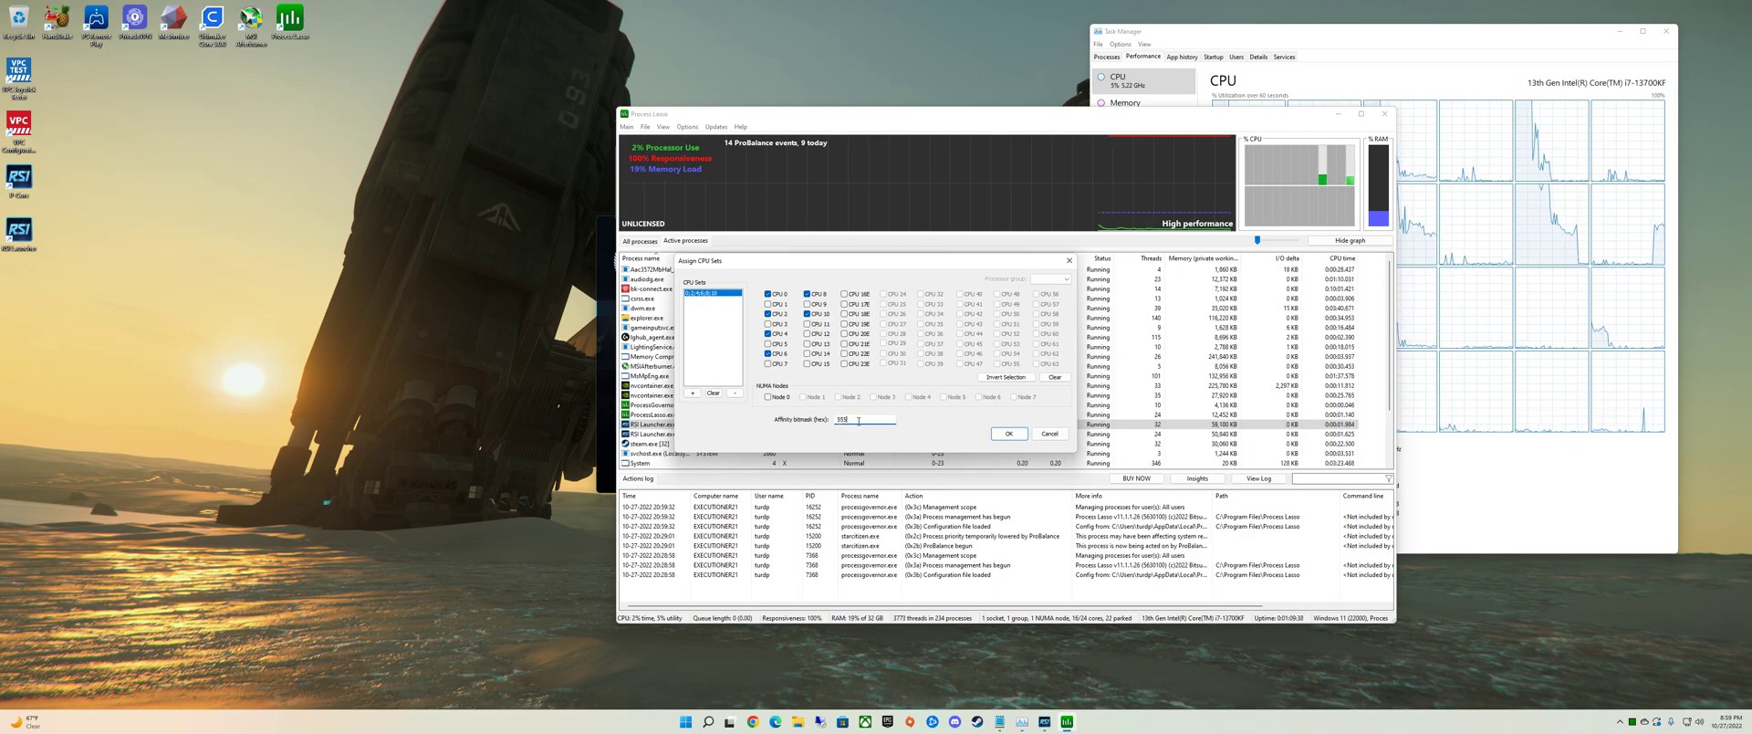
type("5")
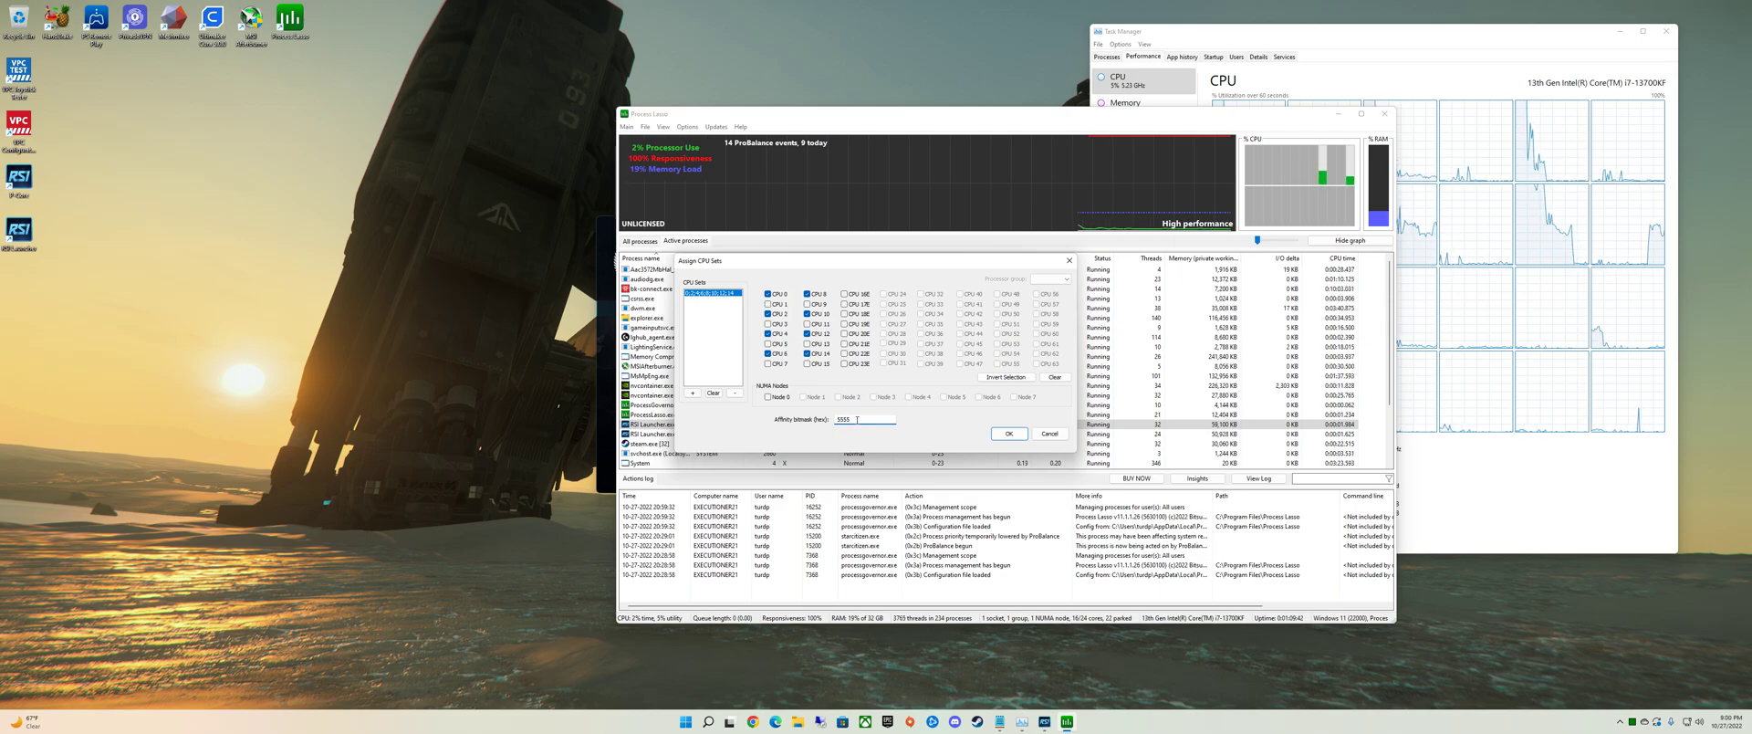
Step: Clear the affinity bitmask, assign CPUs 0, 2, 4, 6, 8, 10, 12 and 14 to derive 5555, and cancel the assignment
left_click_drag(853, 420, 791, 416)
key("BackSpace")
type("1")
left_click(768, 334)
left_click(768, 354)
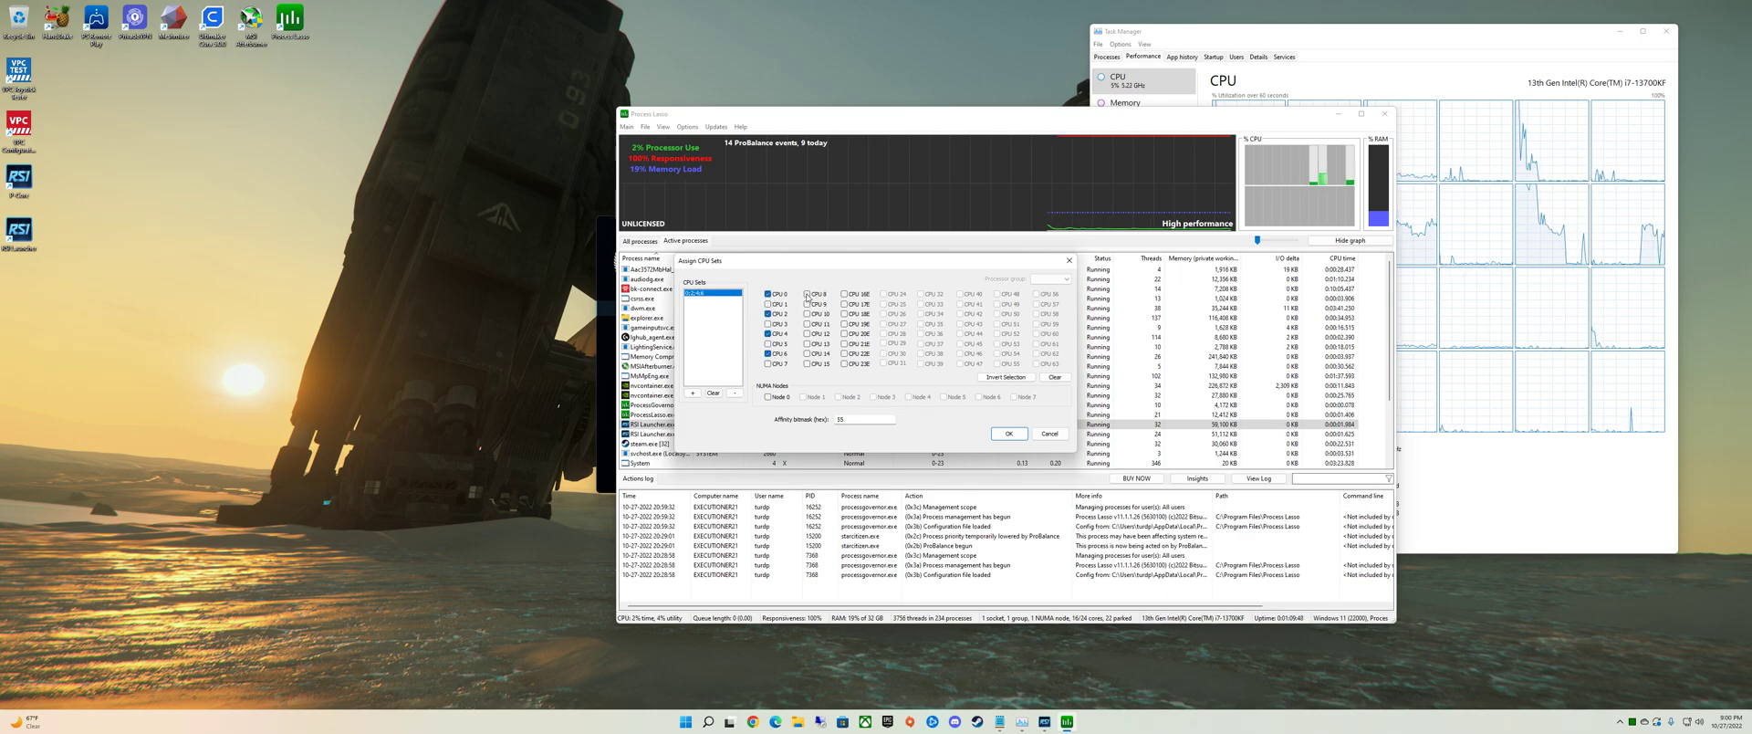
left_click(806, 294)
left_click(807, 314)
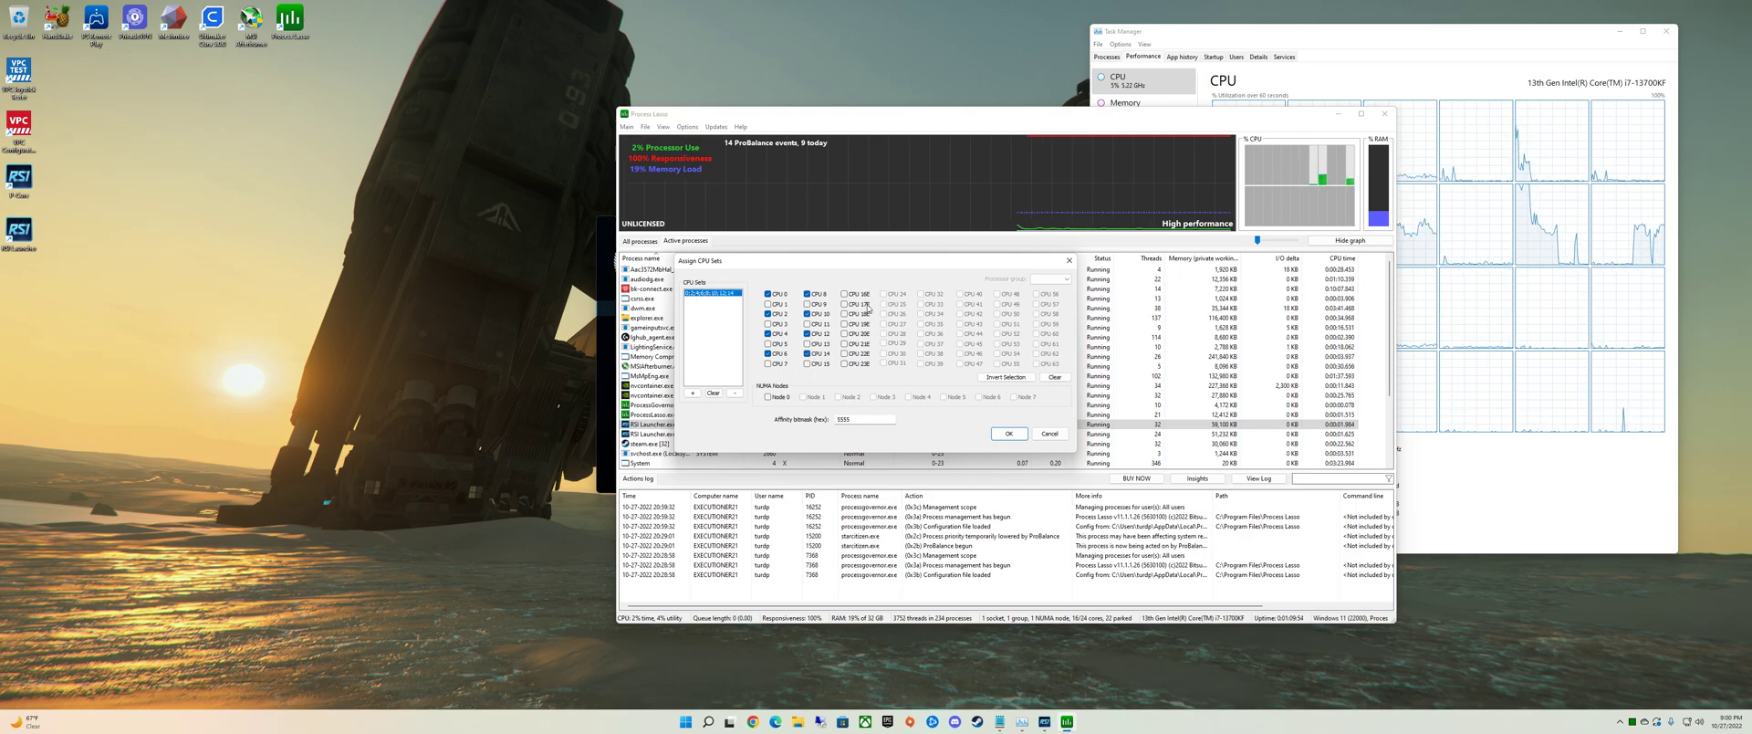
left_click(1048, 433)
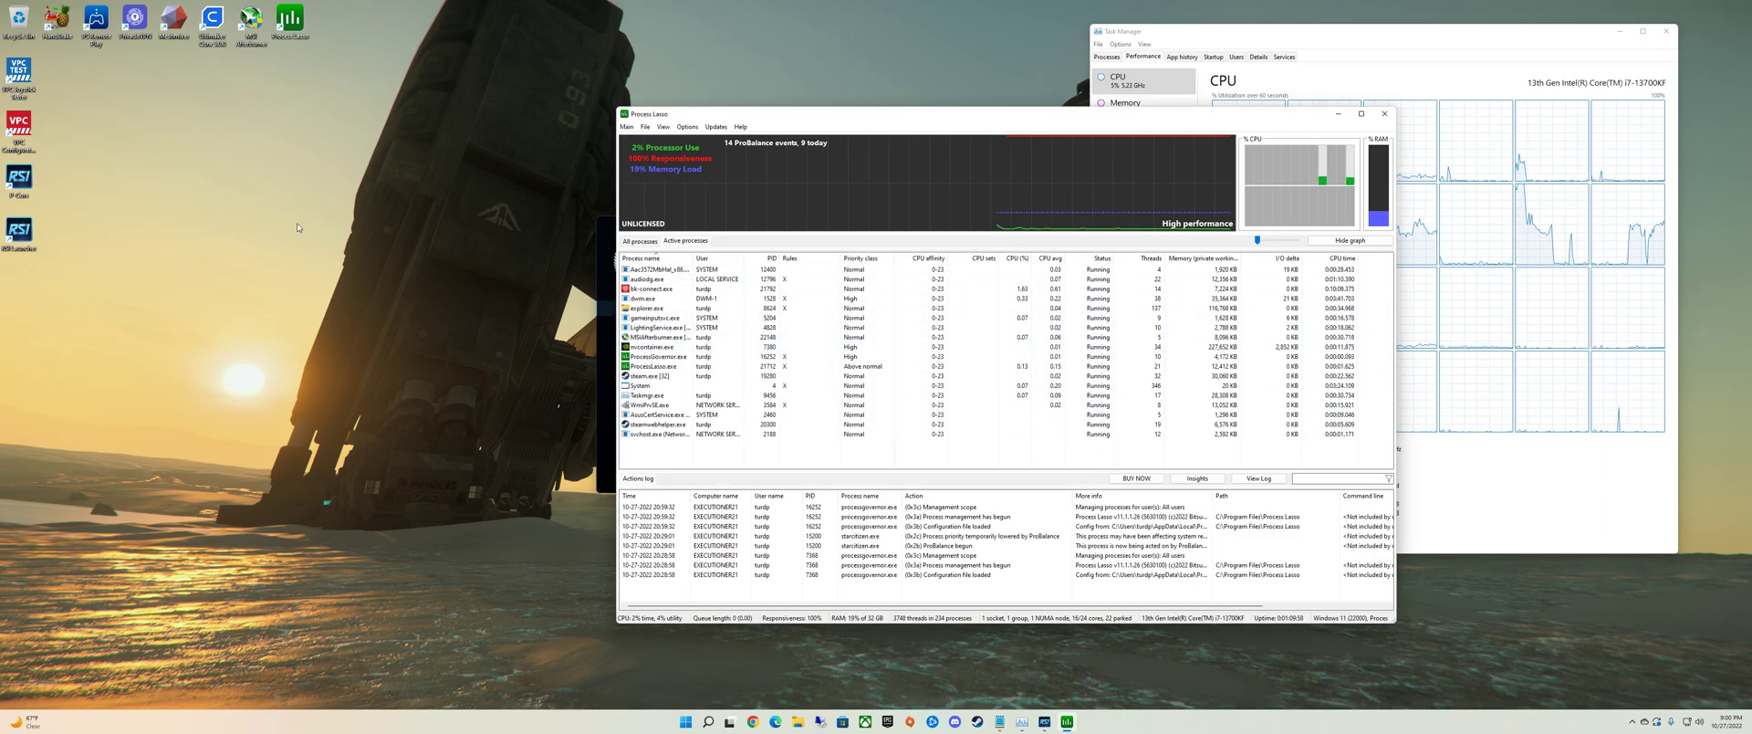
Step: Open the Always CPU Sets assignment for the high-priority RSI Launcher process to view its CPU options, and cancel it
left_click_drag(1257, 119, 922, 114)
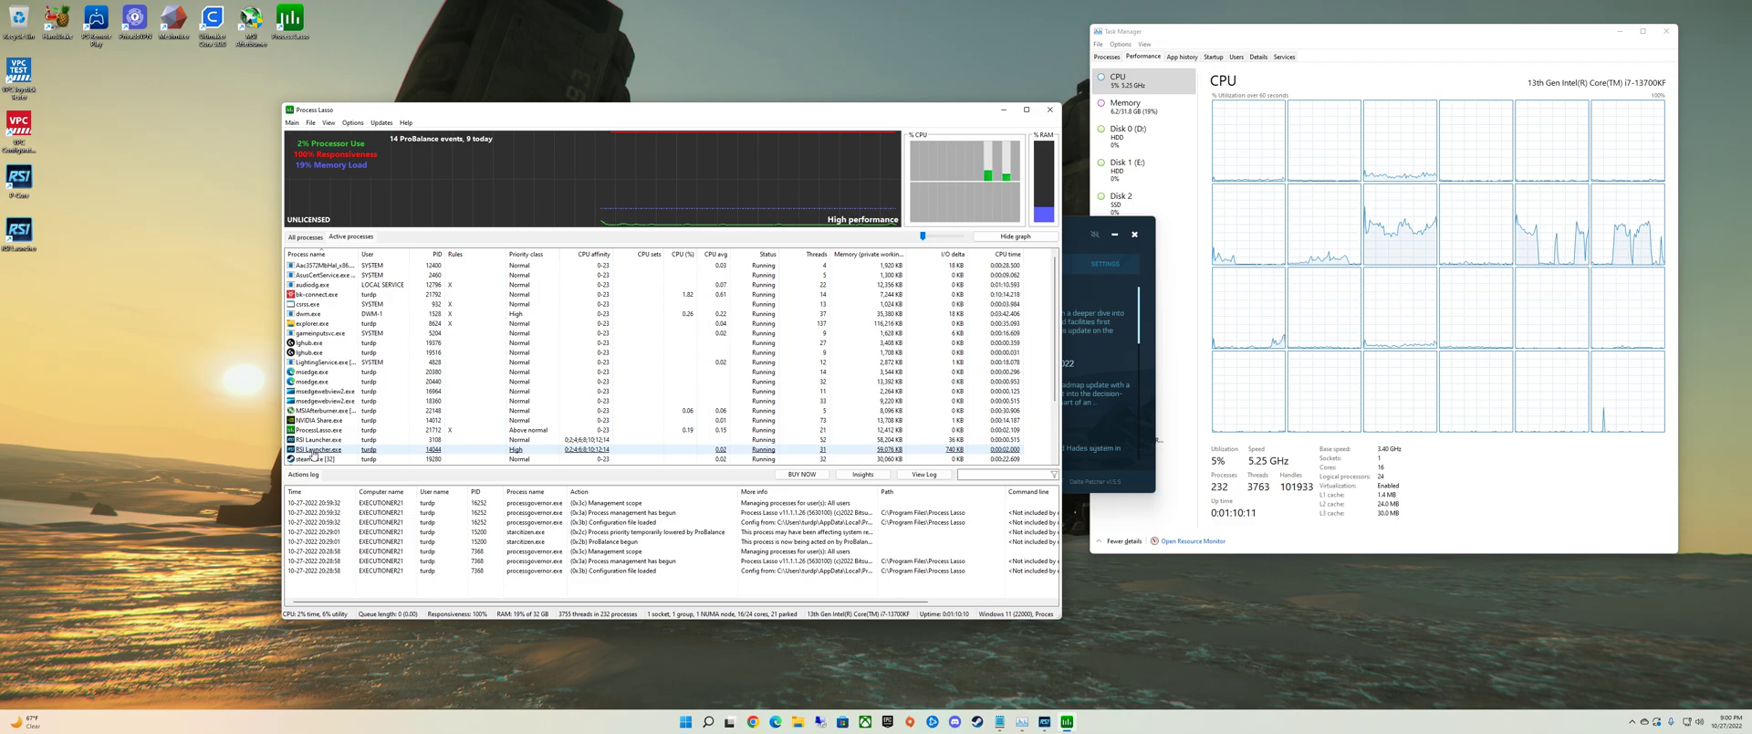
right_click(314, 453)
mouse_move(340, 481)
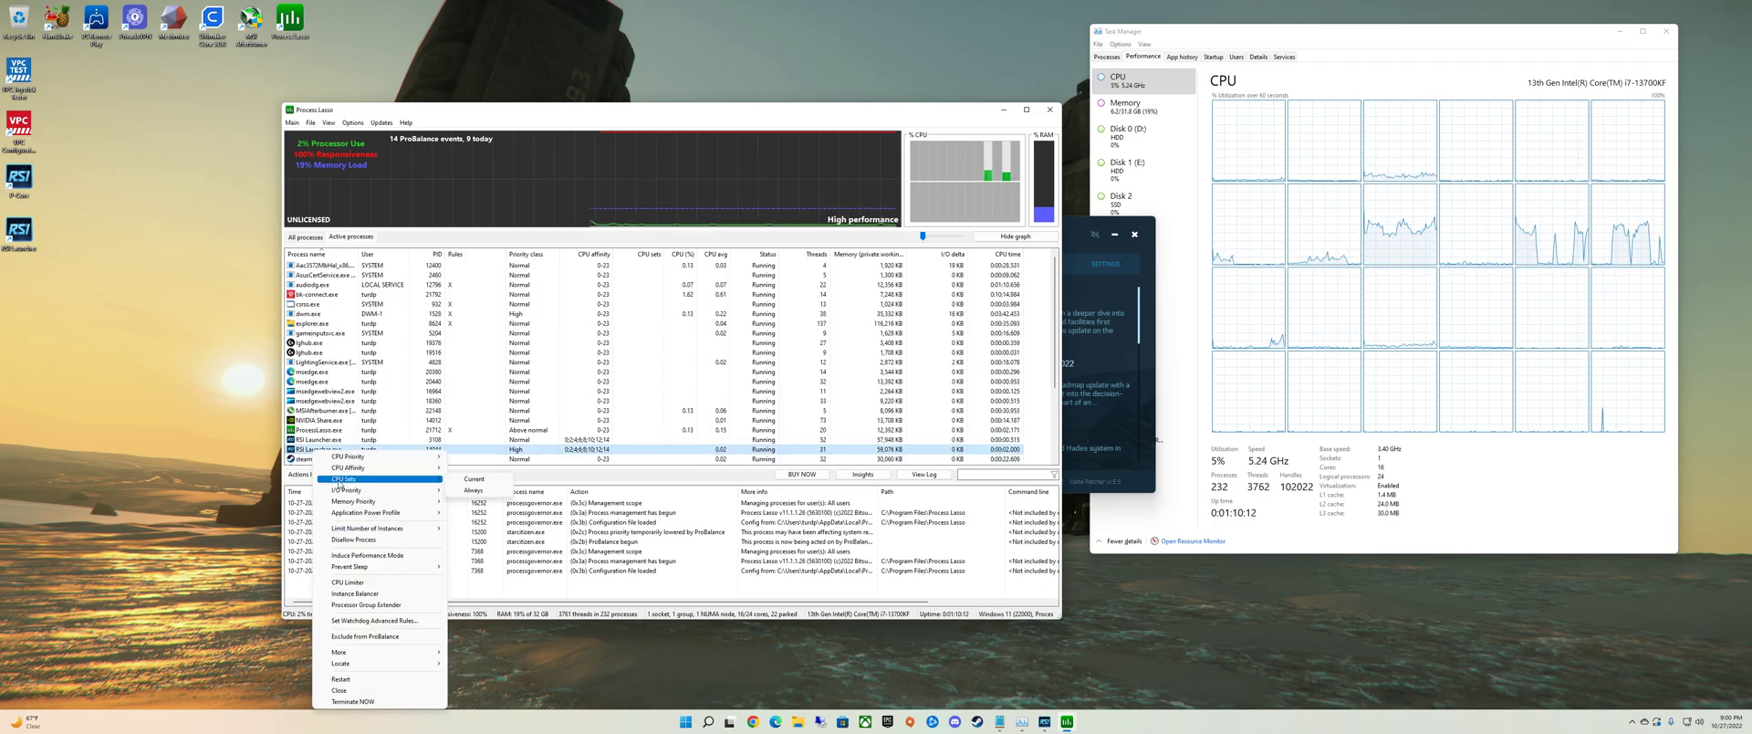
left_click(474, 490)
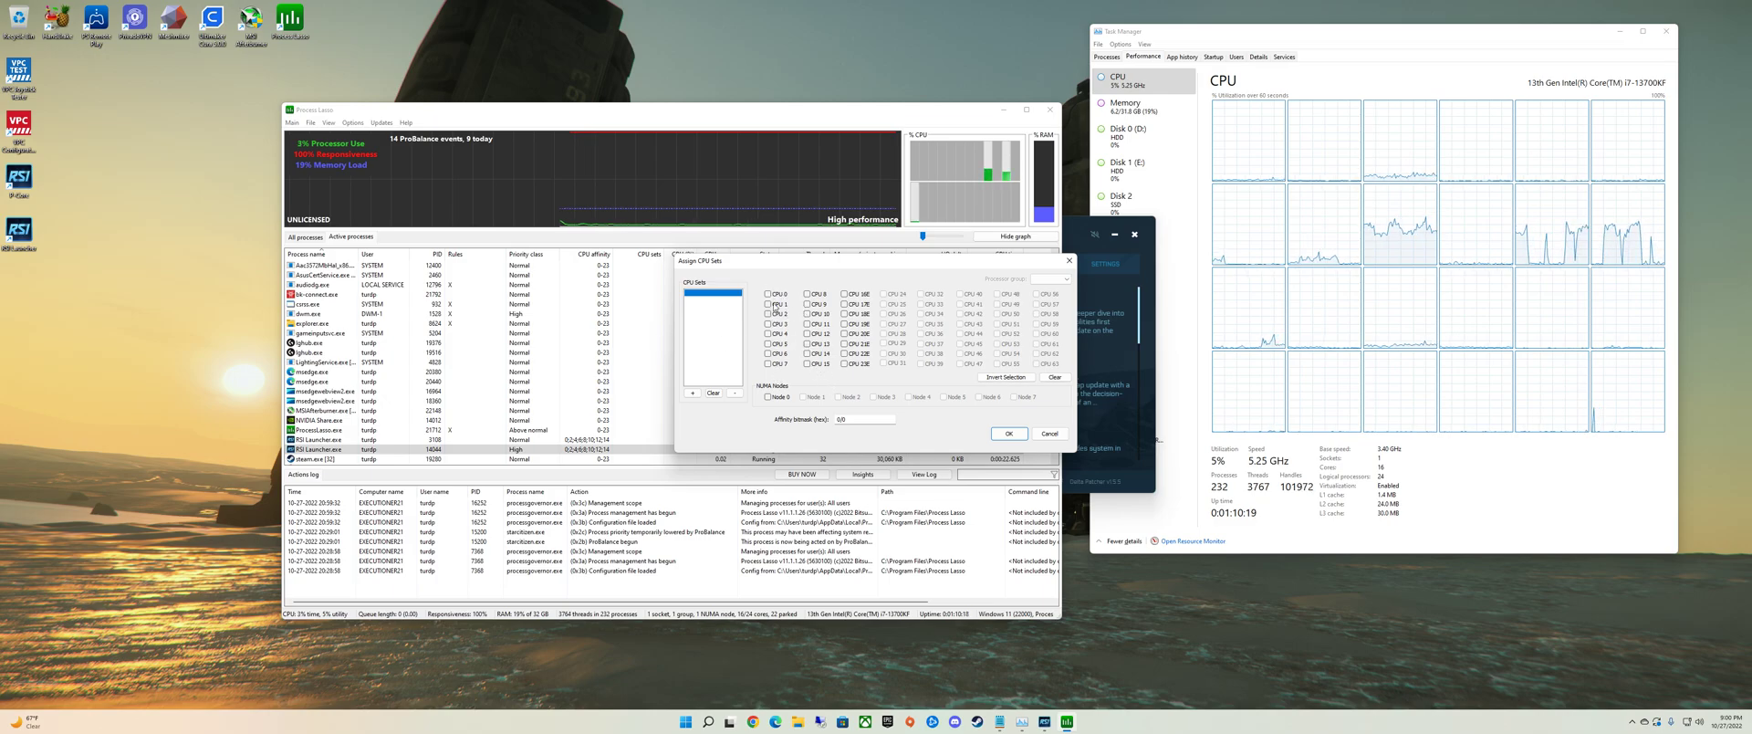
left_click(1050, 433)
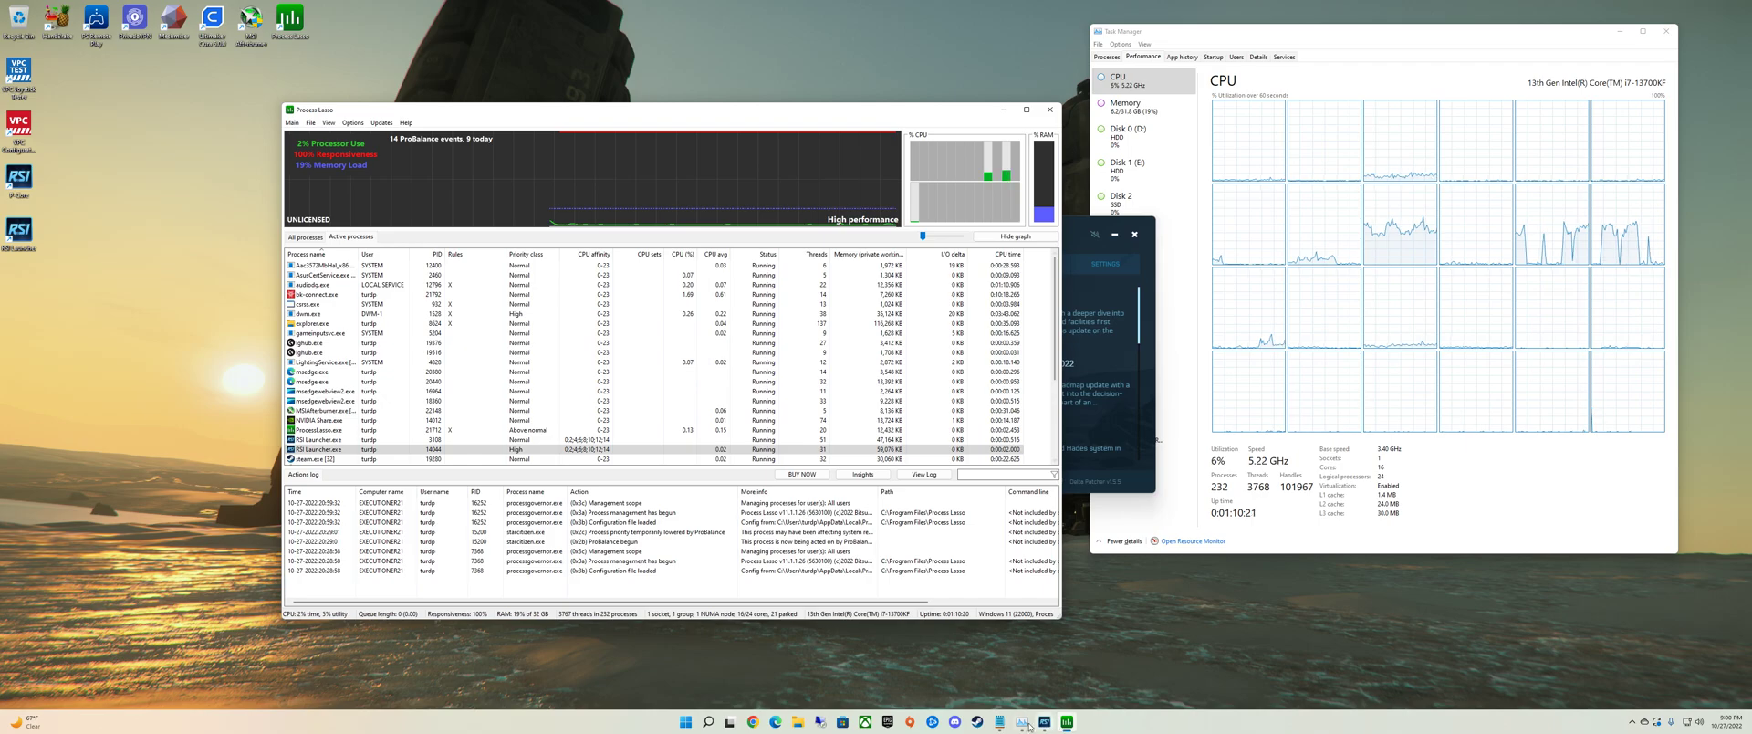
Step: Bring up the affinity notes in Notepad and highlight the full RSI Launcher start command with /High /Affinity 5555
left_click(1001, 722)
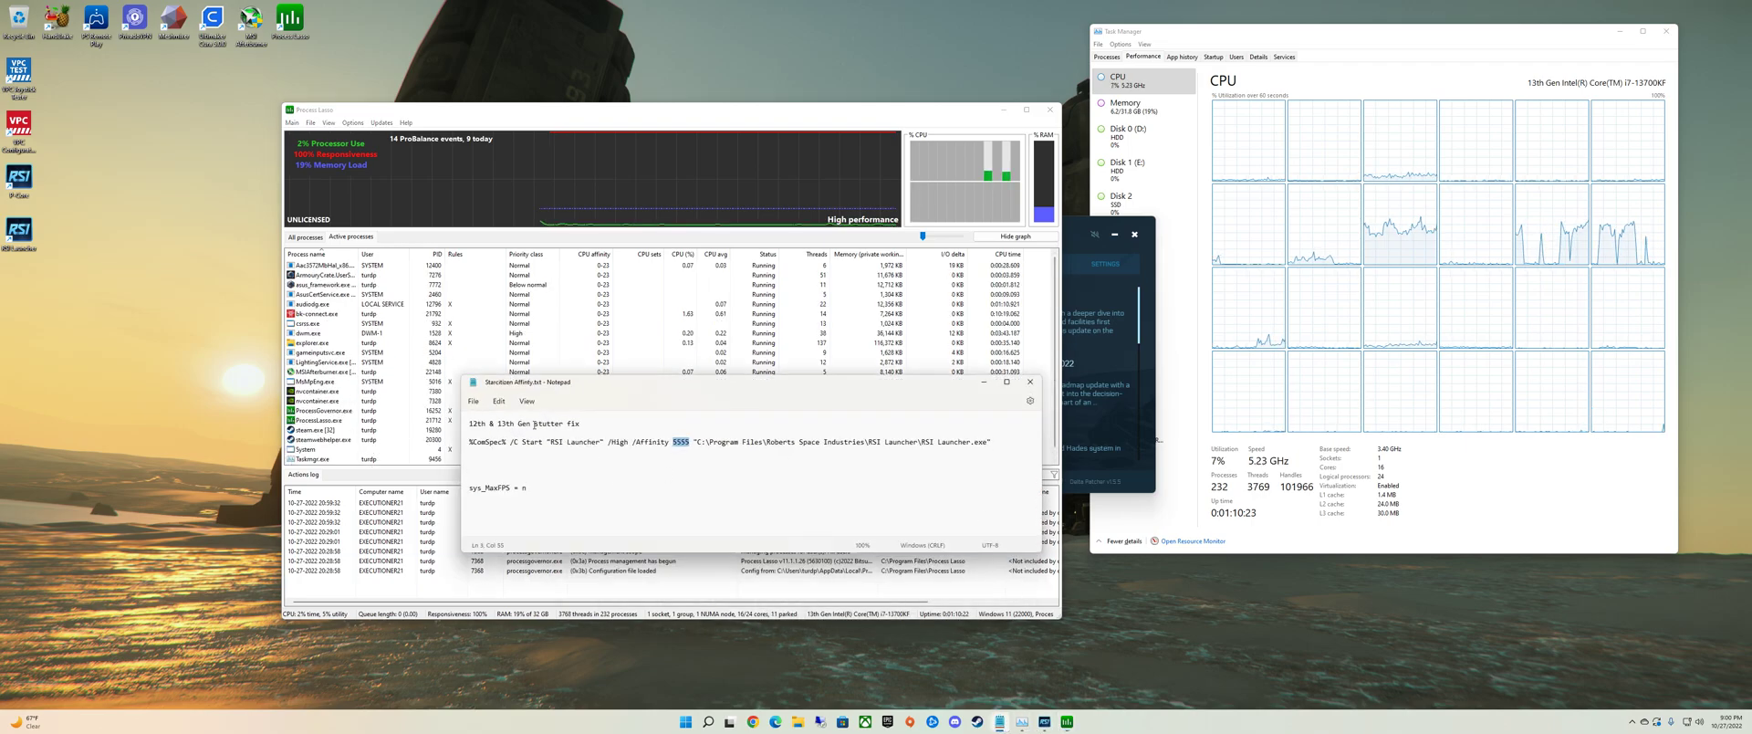
left_click_drag(469, 442, 912, 452)
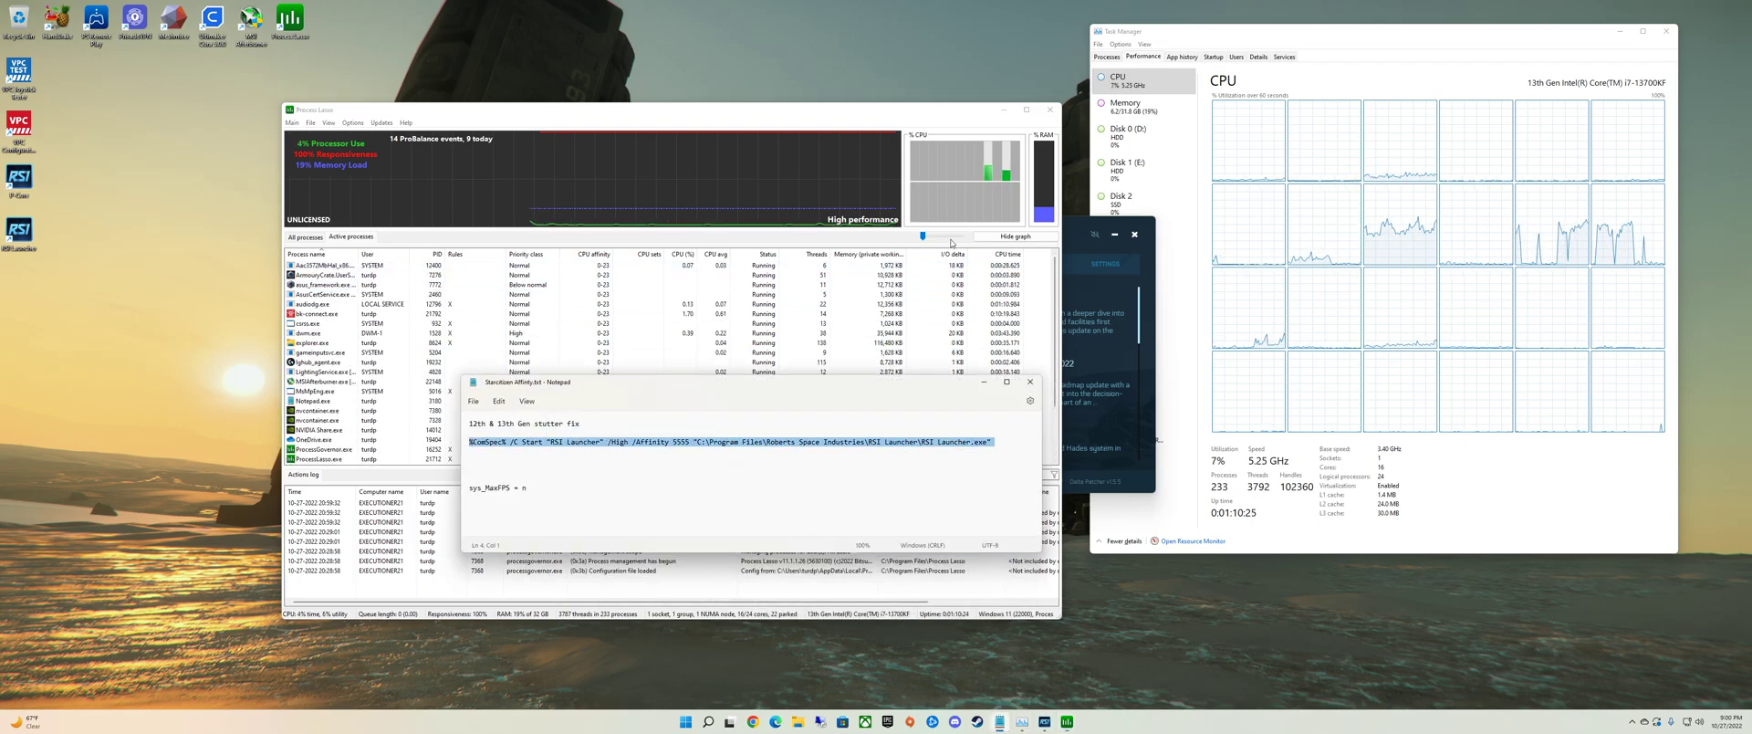
Step: Close Process Lasso and the Notepad notes, and bring up the GeForce Experience overlay
left_click(1049, 109)
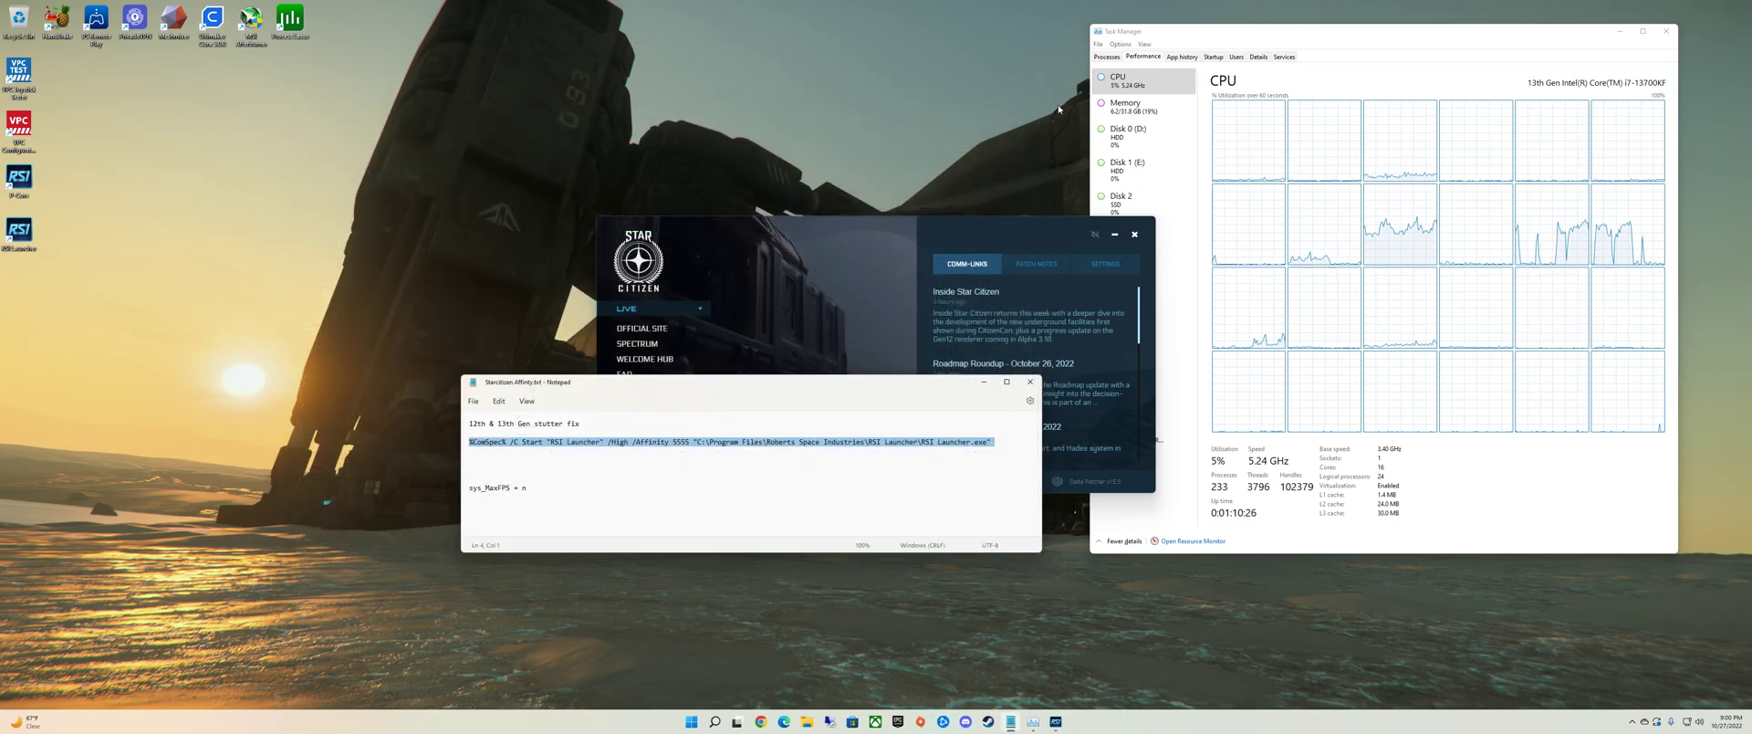
left_click(1030, 382)
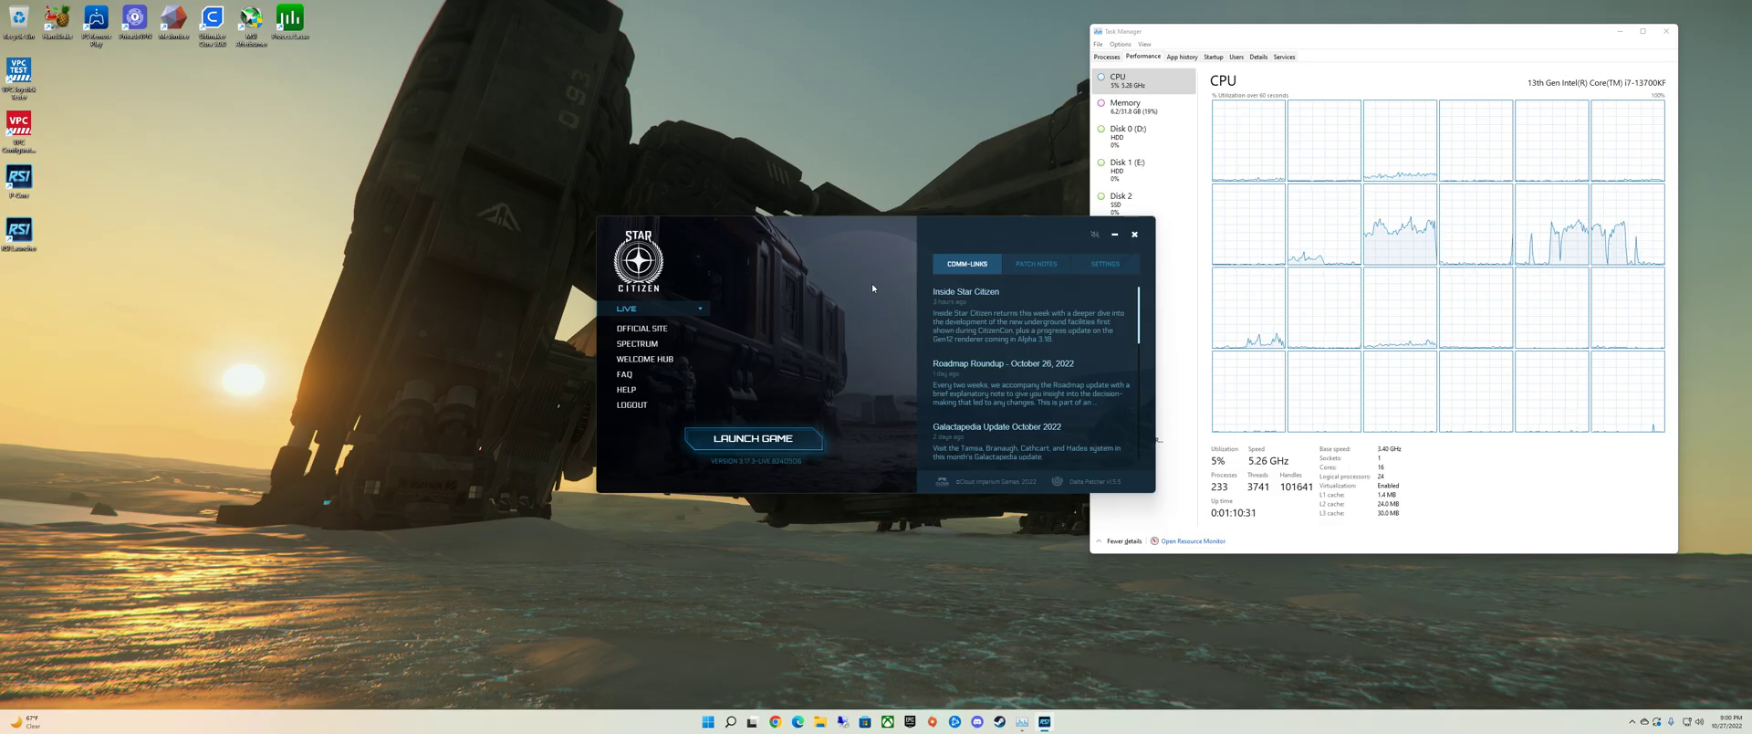
key("alt+z")
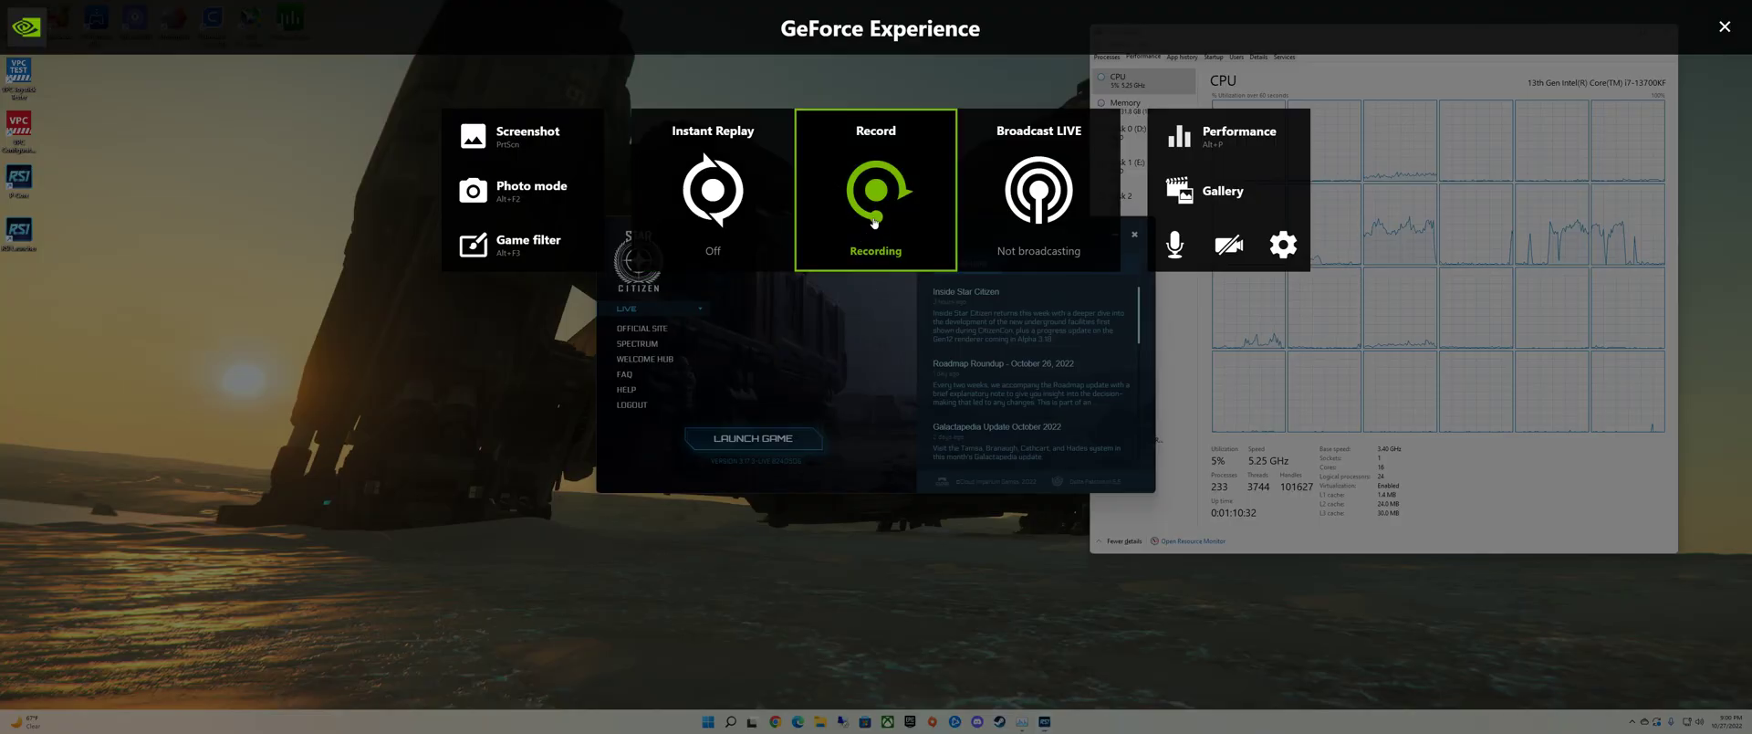